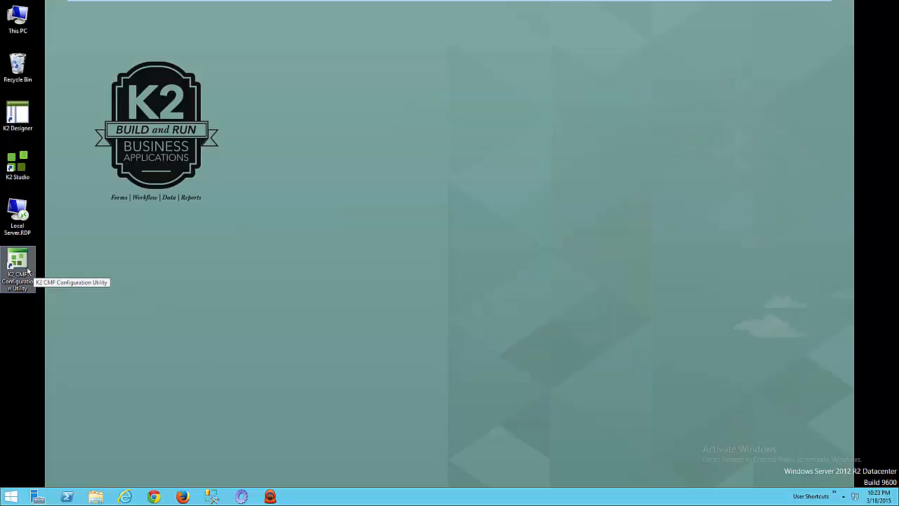
# Launch the K2 CMF Configuration Utility and start a new case type named Contract Management.
pyautogui.doubleClick(28, 271)
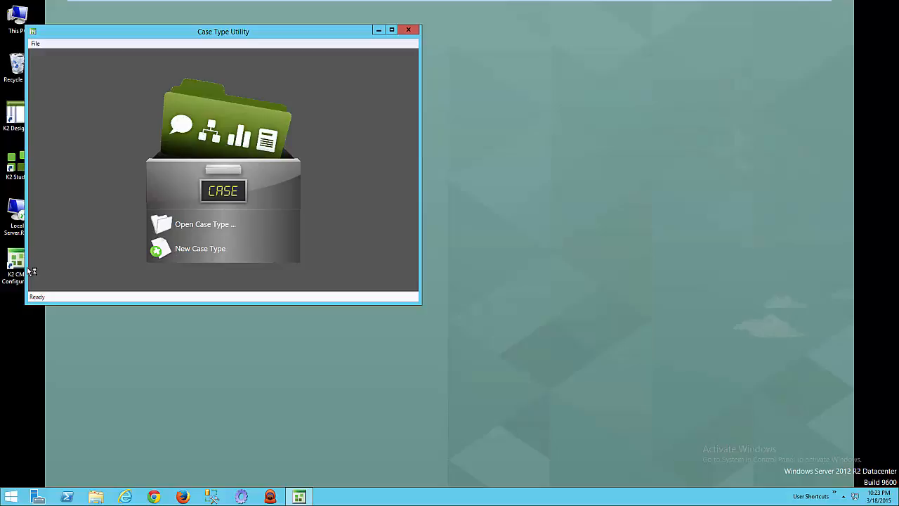
pyautogui.click(216, 255)
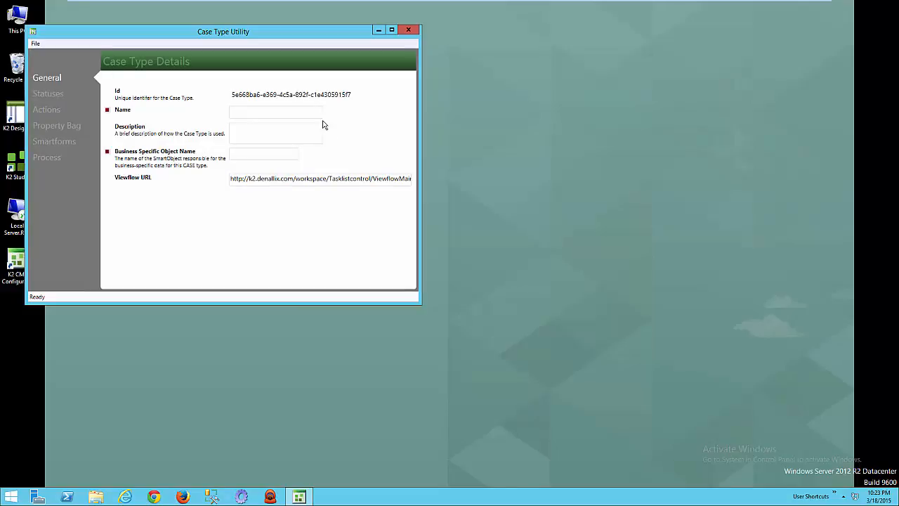
pyautogui.moveTo(277, 40); pyautogui.dragTo(322, 55)
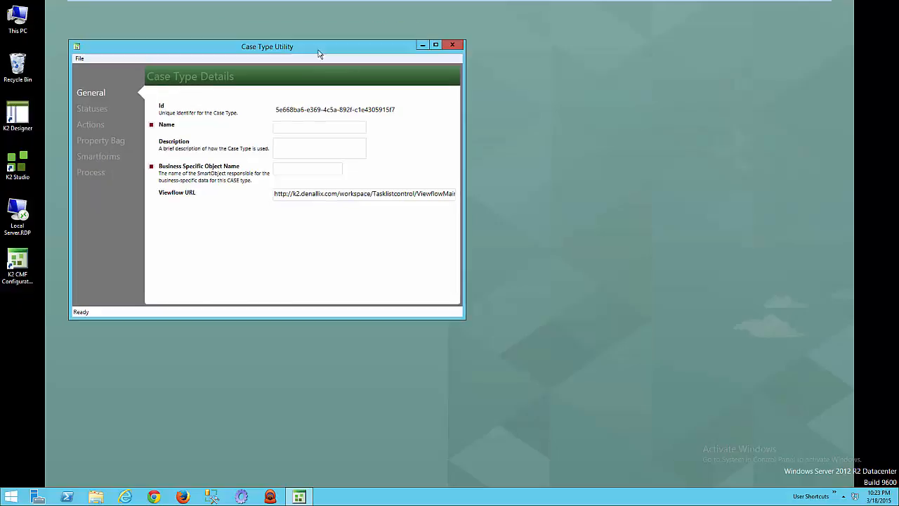
pyautogui.click(305, 124)
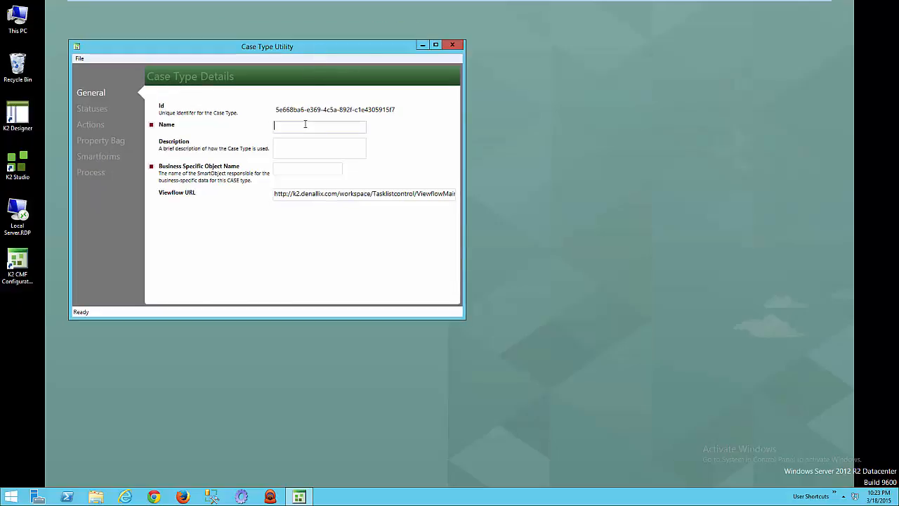
pyautogui.write('Contract Management')
# Describe the case type as General Contract Management and reuse its name without the space as the business specific object name.
pyautogui.hotkey('ctrl', 'a')
pyautogui.hotkey('ctrl', 'c')
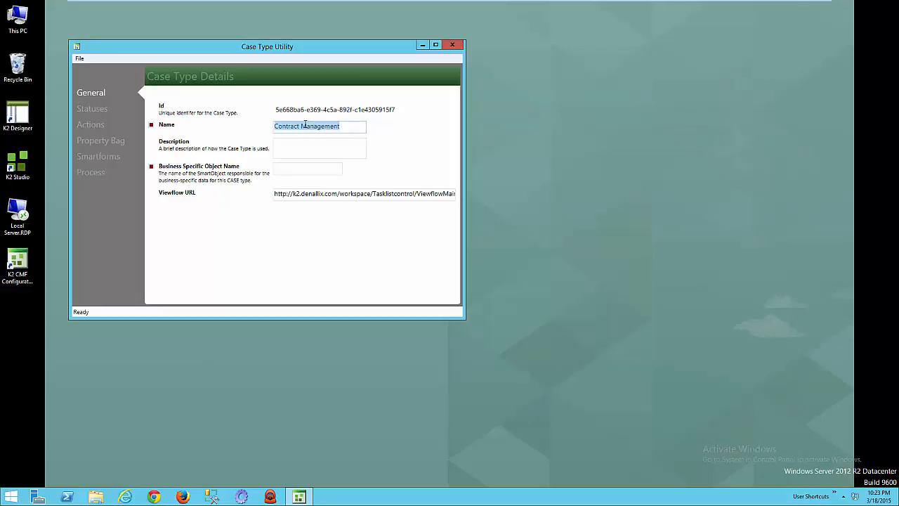
pyautogui.press('Tab')
pyautogui.write('General Contract Management')
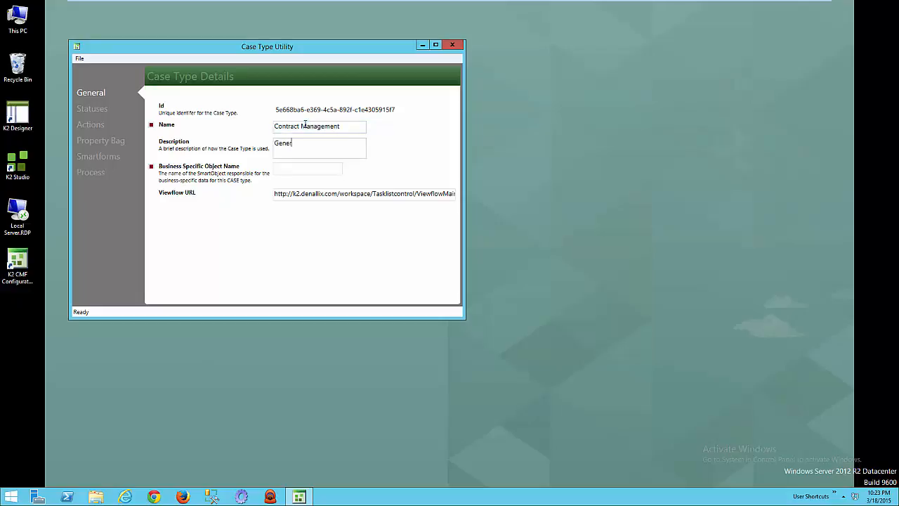
pyautogui.click(312, 171)
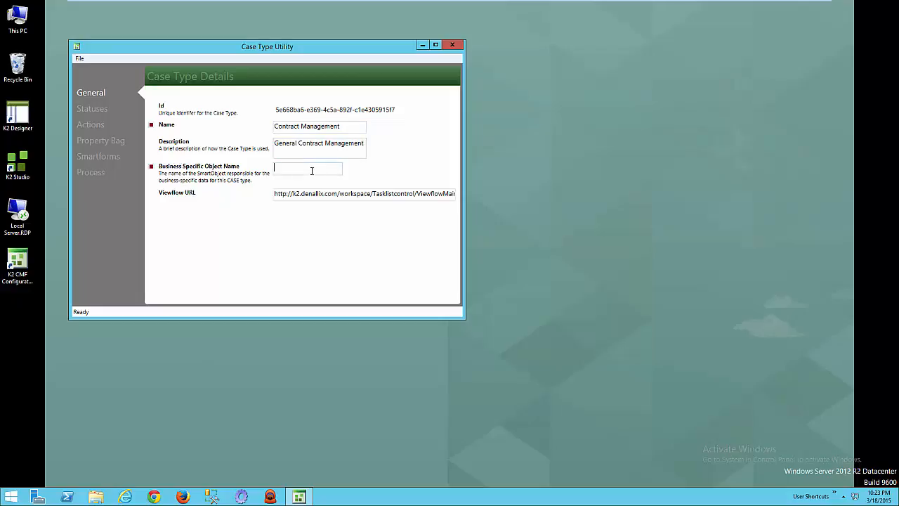
pyautogui.hotkey('ctrl', 'v')
pyautogui.hotkey('ctrl', 'Left')
pyautogui.press('BackSpace')
# Add the default statuses to the case type and view the details of Initialise Case and Open.
pyautogui.click(102, 113)
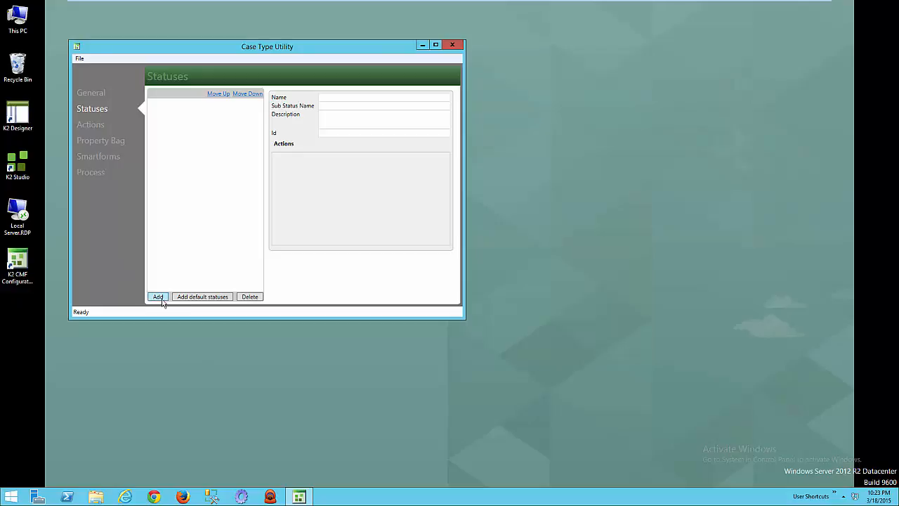
pyautogui.click(202, 301)
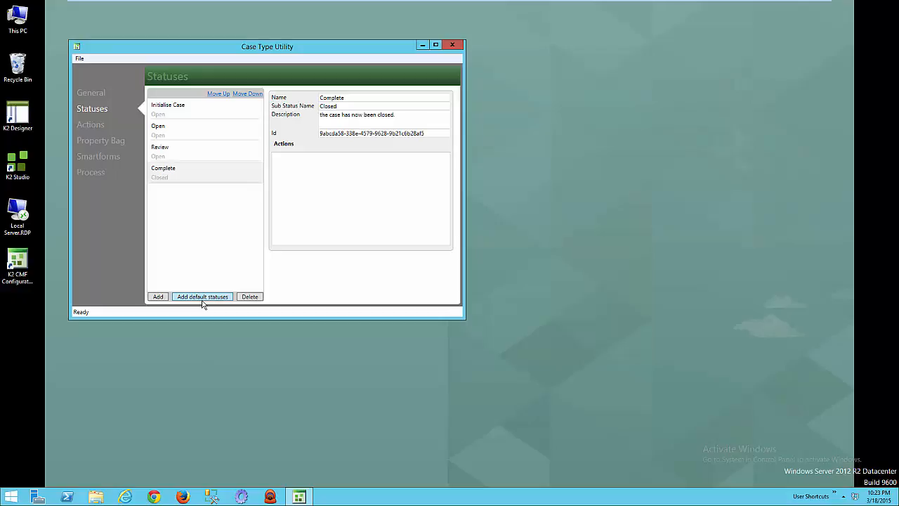
pyautogui.click(223, 110)
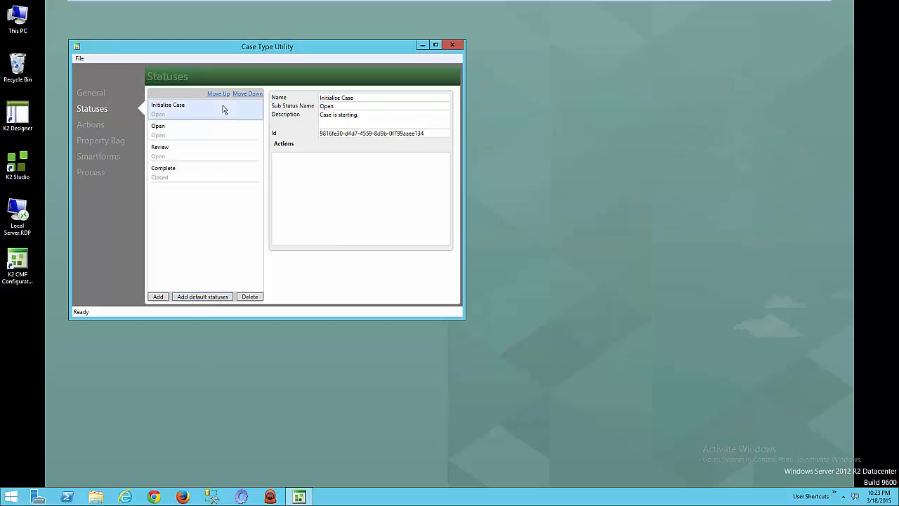
pyautogui.click(222, 133)
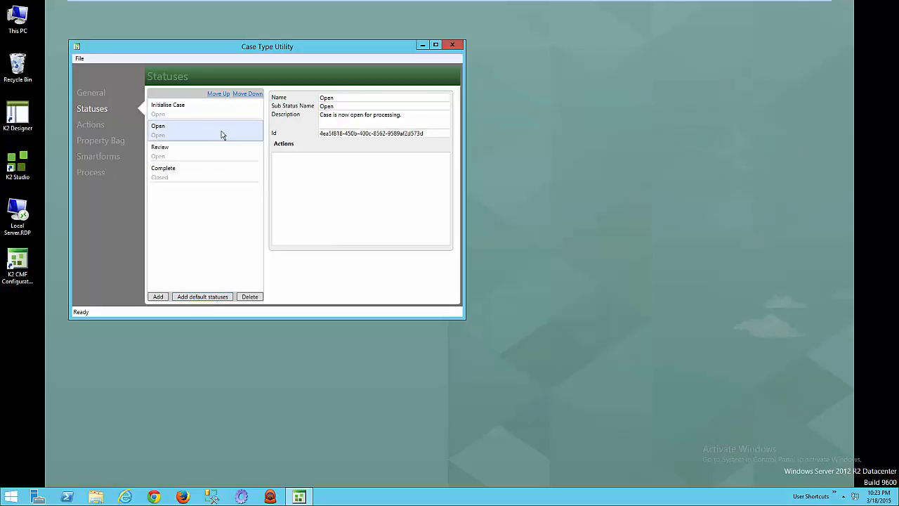
# Rename the Review status as Lgeal Review.
pyautogui.click(238, 159)
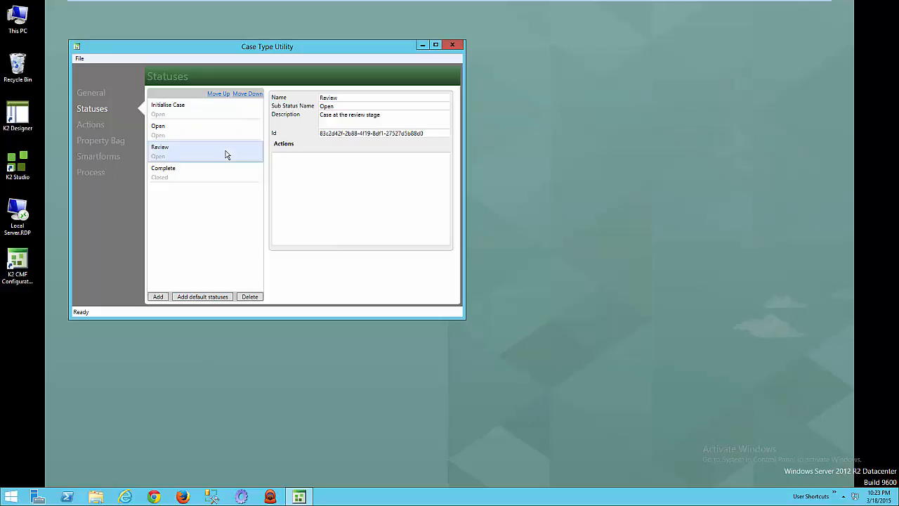
pyautogui.click(371, 98)
pyautogui.press('Home')
pyautogui.write('Lgeal')
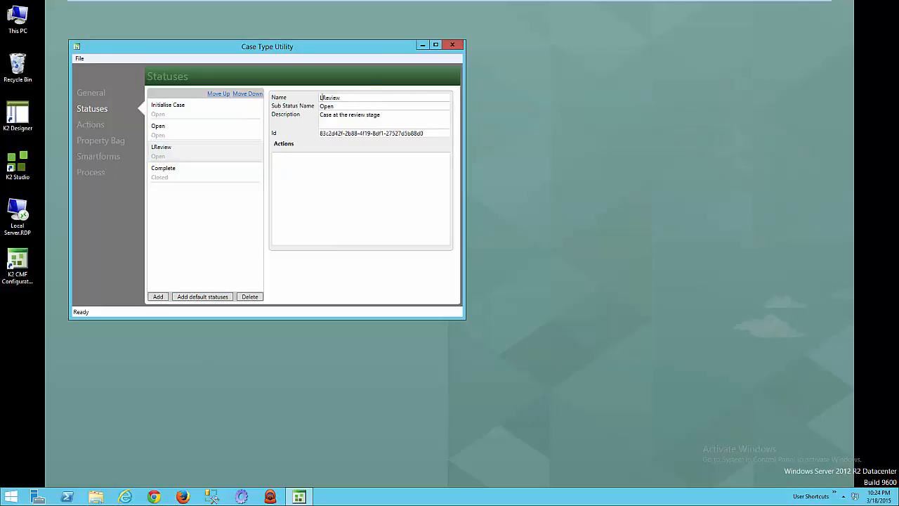
# Add another status to the case type and name it Management Review.
pyautogui.click(211, 134)
pyautogui.click(206, 162)
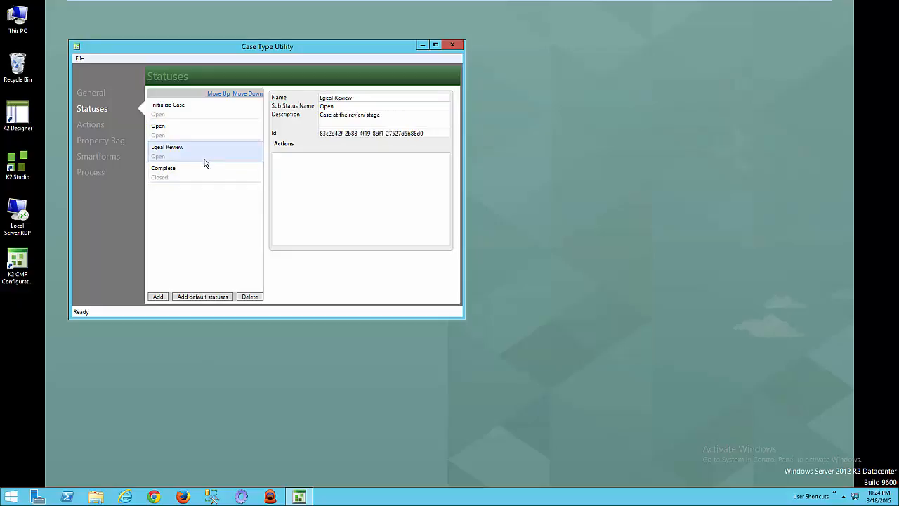
pyautogui.click(161, 296)
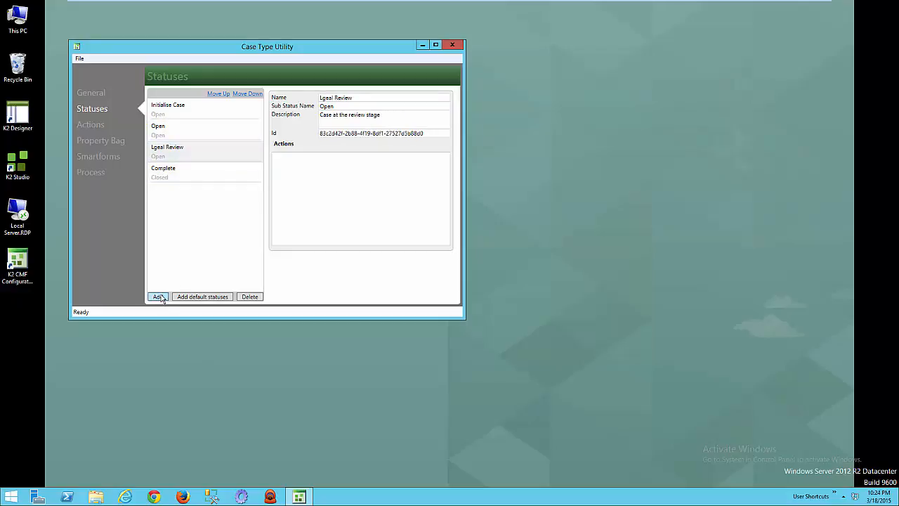
pyautogui.click(365, 104)
pyautogui.click(364, 99)
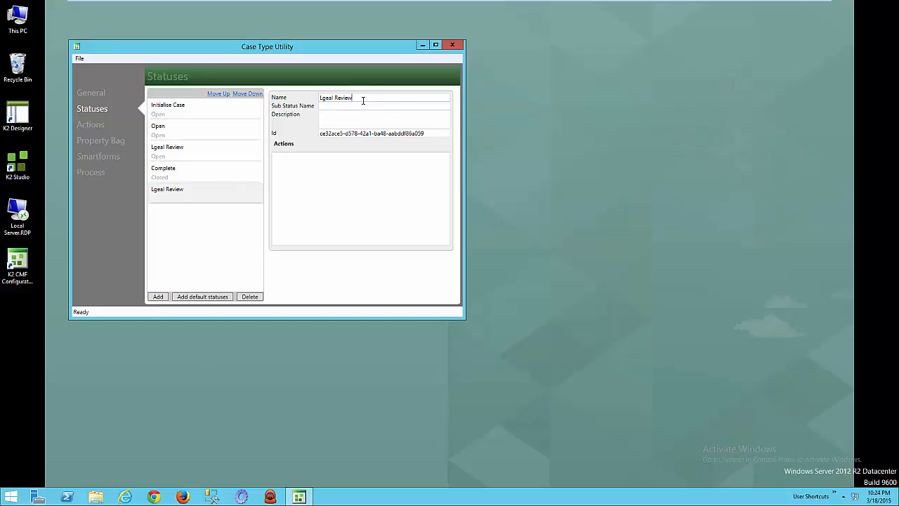
pyautogui.hotkey('shift', 'Home')
pyautogui.write('Management')
# Reorder the statuses so that Management Review sits between Lgeal Review and Complete.
pyautogui.click(222, 96)
pyautogui.click(223, 95)
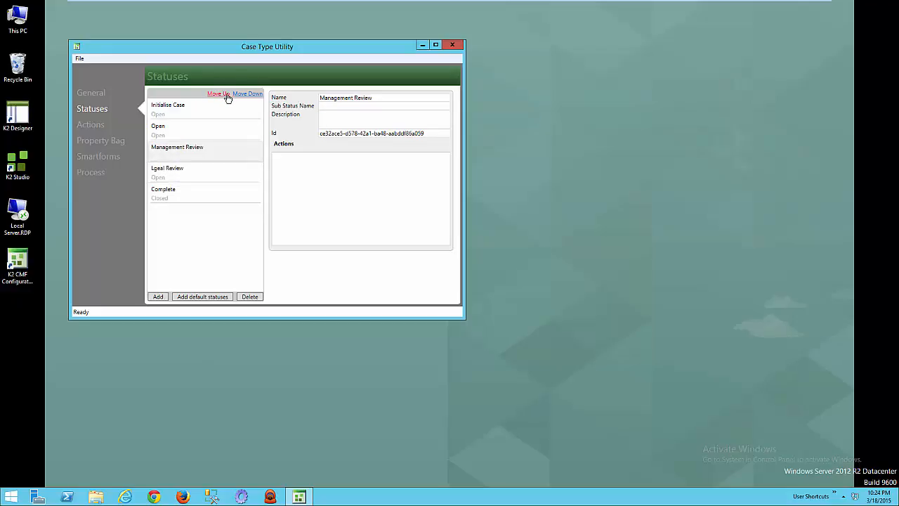
pyautogui.click(243, 95)
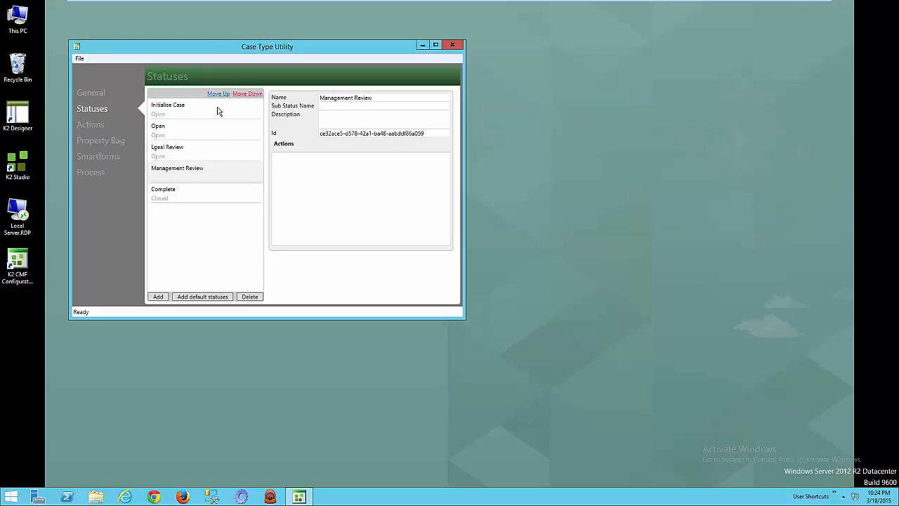
# Add the default actions to the case type and view the details of New Task.
pyautogui.click(95, 125)
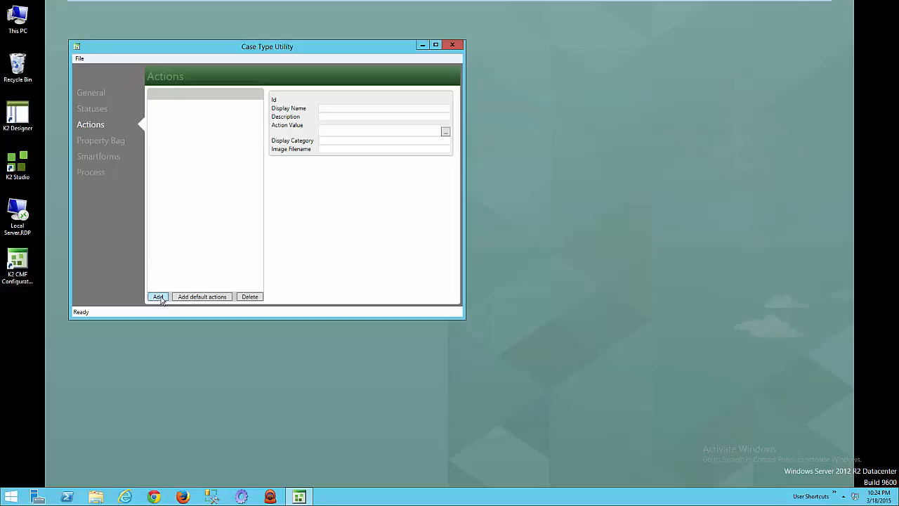
pyautogui.click(208, 298)
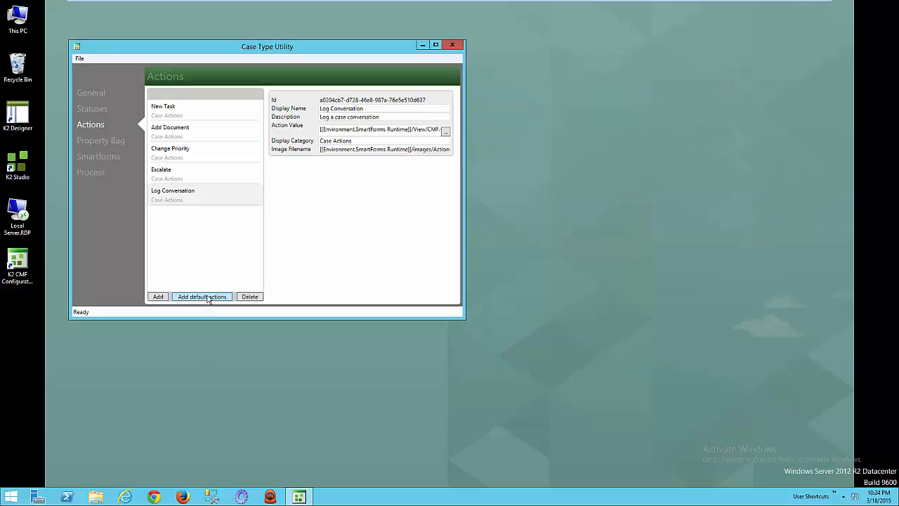
pyautogui.click(217, 110)
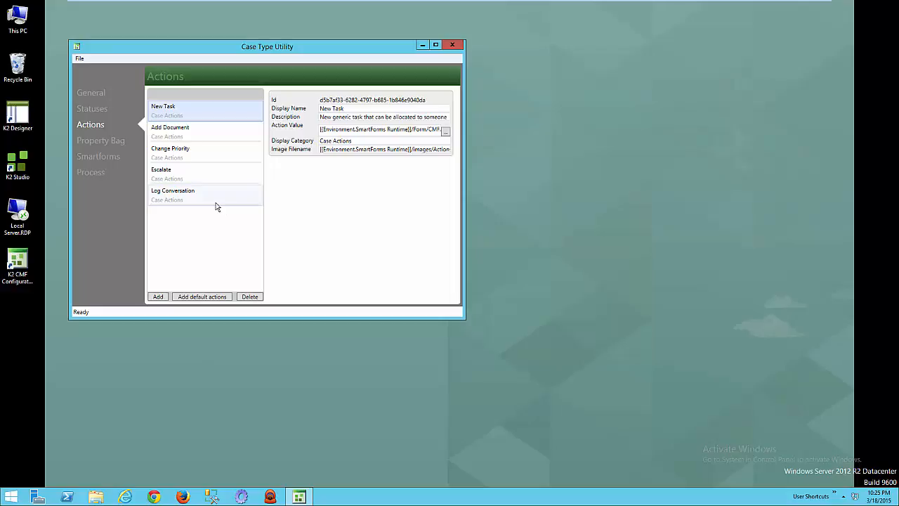
# Allow the Escalate and New Task actions for the Initialise Case status.
pyautogui.click(94, 110)
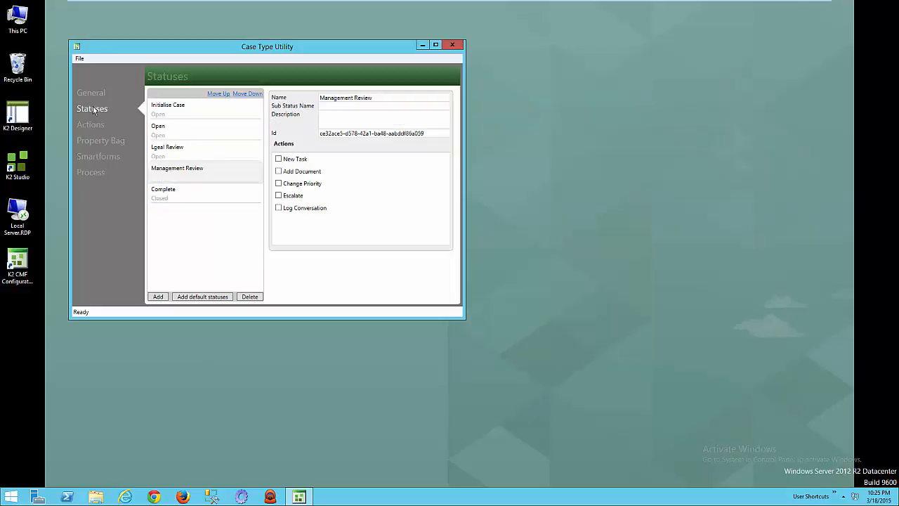
pyautogui.click(181, 110)
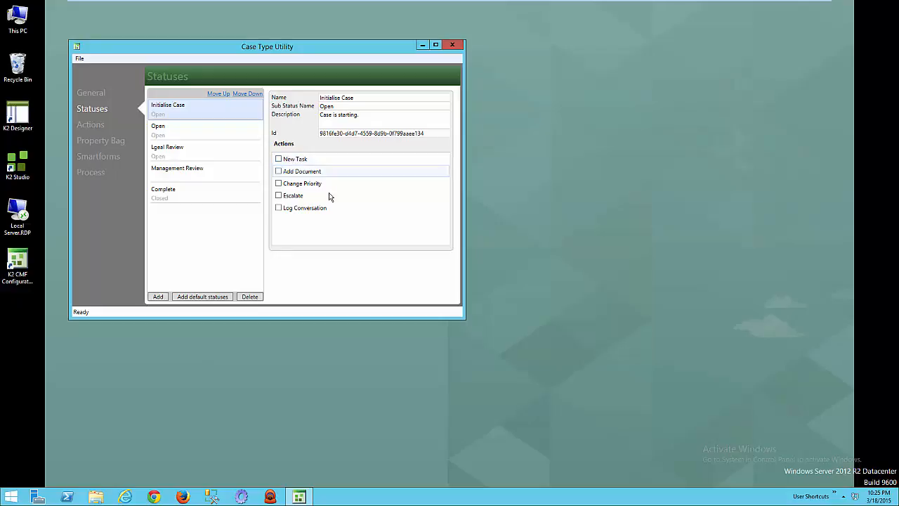
pyautogui.click(280, 197)
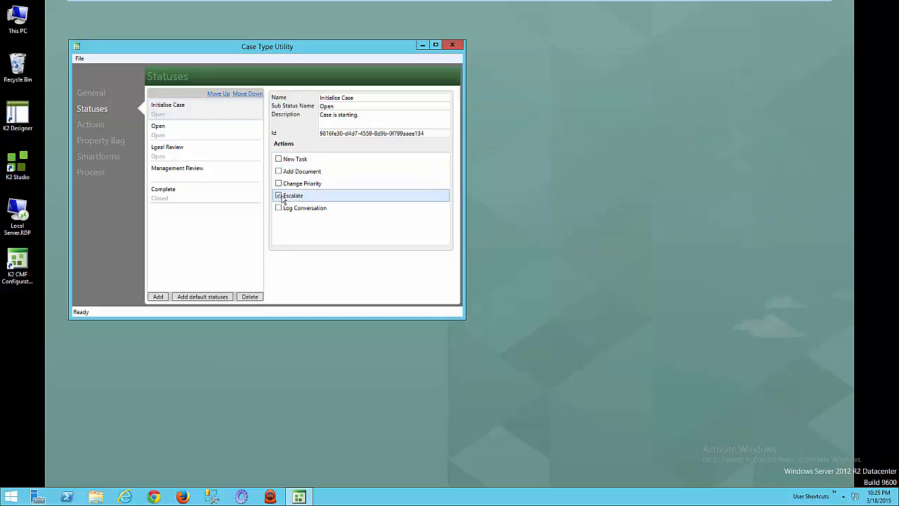
pyautogui.click(279, 159)
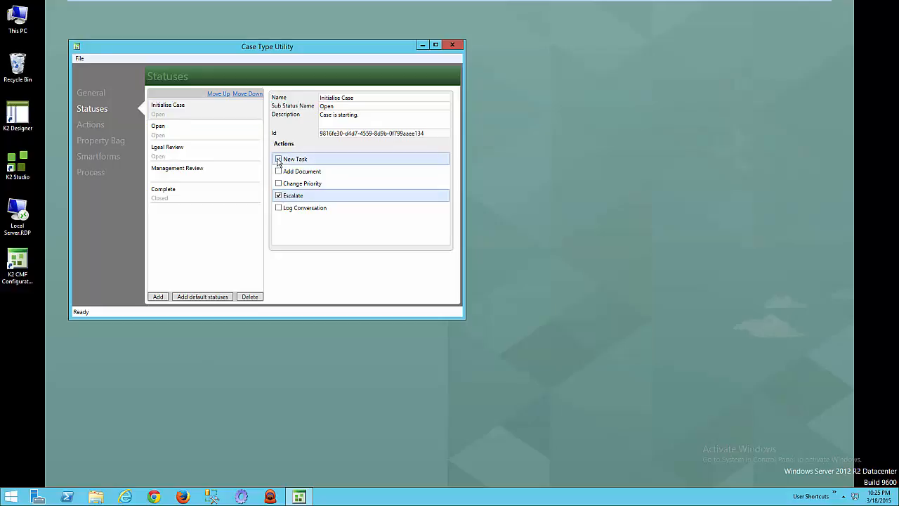
# Allow the Add Document, Escalate, Log Conversation and New Task actions for the Open status.
pyautogui.click(201, 129)
pyautogui.click(278, 171)
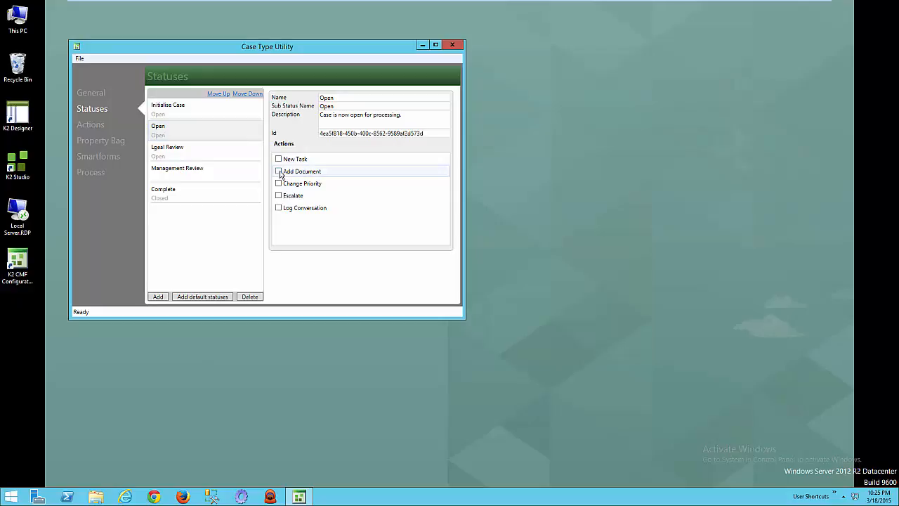
pyautogui.click(279, 196)
pyautogui.click(279, 208)
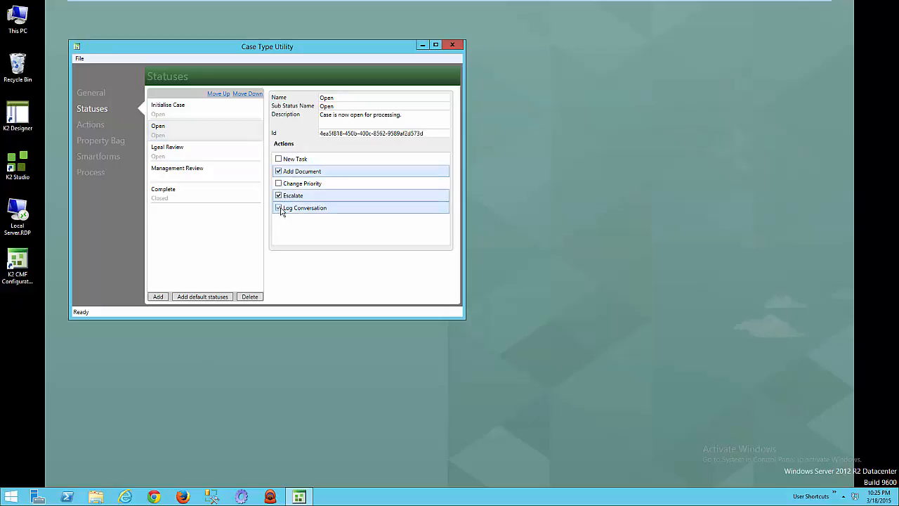
pyautogui.click(279, 160)
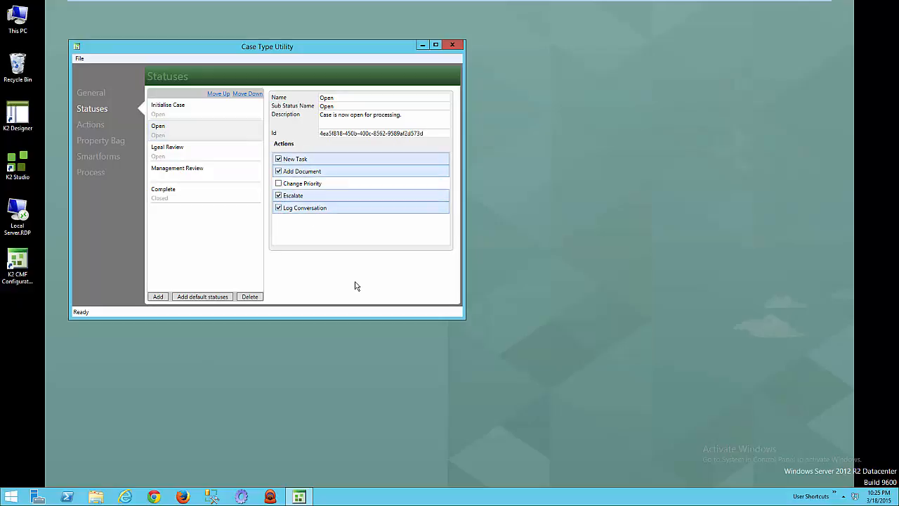
# Allow the Change Priority and Escalate actions for the Lgeal Review status.
pyautogui.click(219, 147)
pyautogui.click(278, 184)
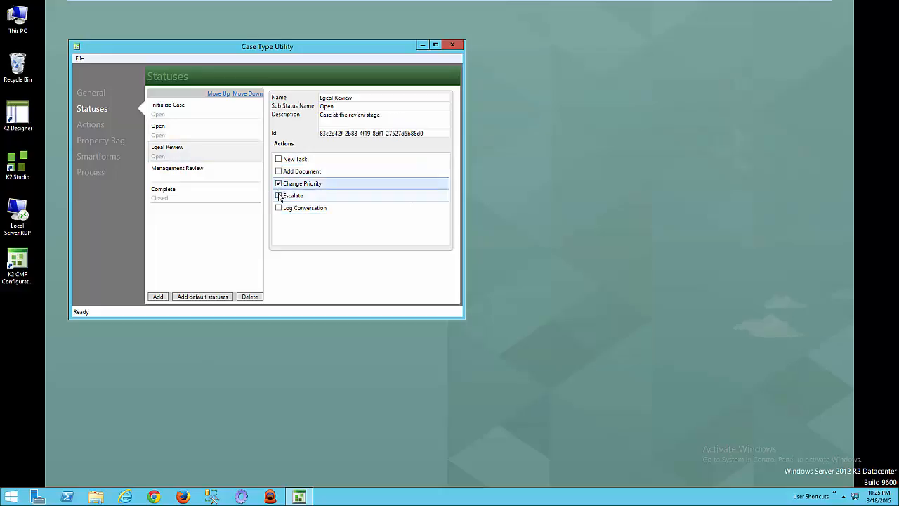
pyautogui.click(278, 195)
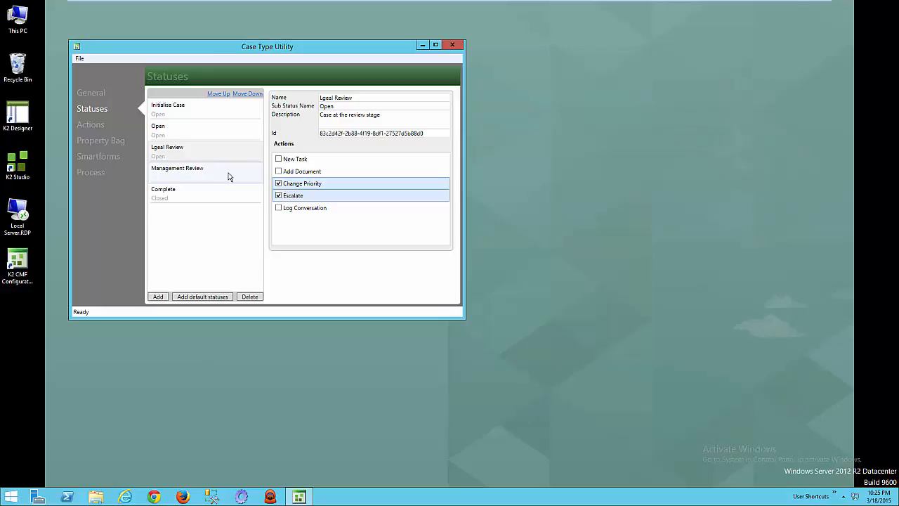
# Examine the value of the DefaultStartPage item in the case type's property bag.
pyautogui.click(97, 126)
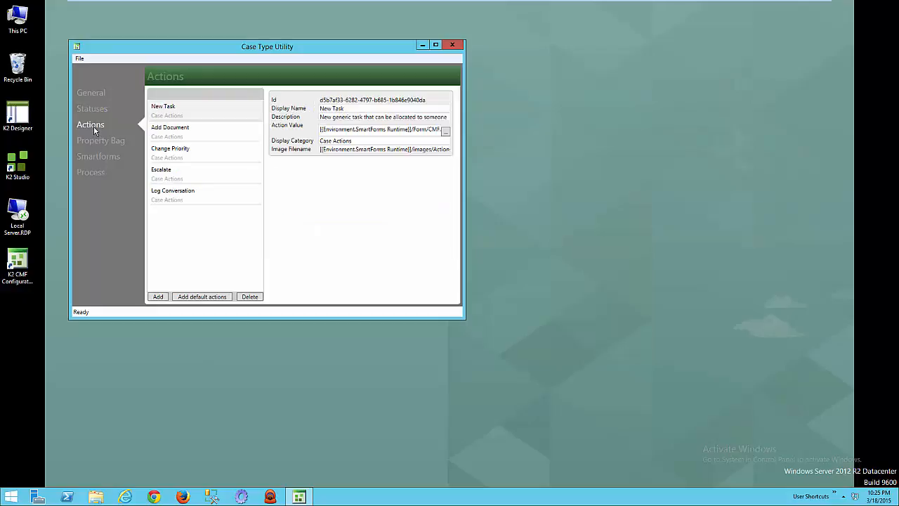
pyautogui.click(104, 142)
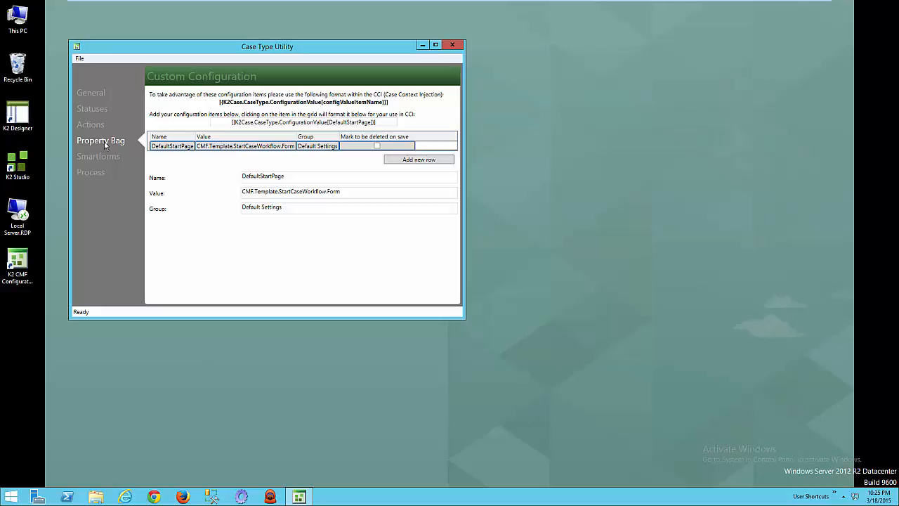
pyautogui.click(358, 191)
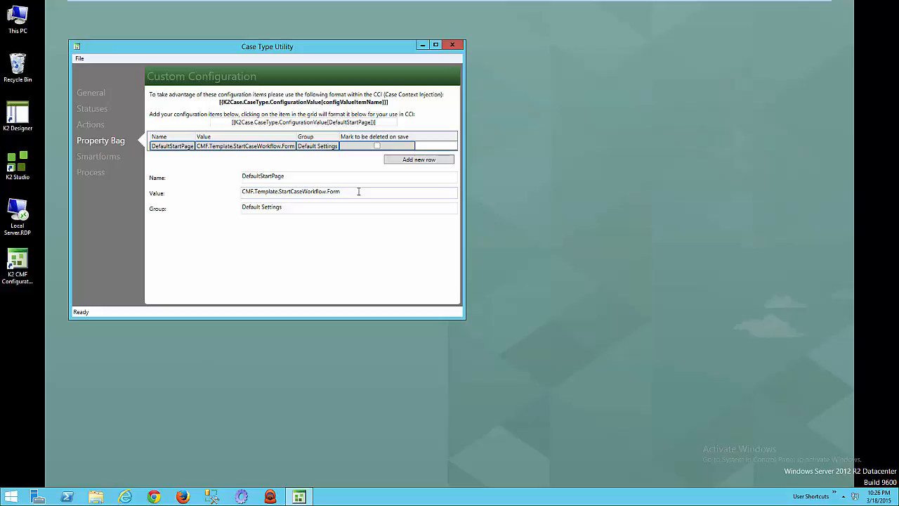
pyautogui.hotkey('ctrl', 'shift', 'Left')
pyautogui.hotkey('ctrl', 'shift', 'Left')
pyautogui.hotkey('ctrl', 'shift', 'Left')
pyautogui.hotkey('ctrl', 'shift', 'Left')
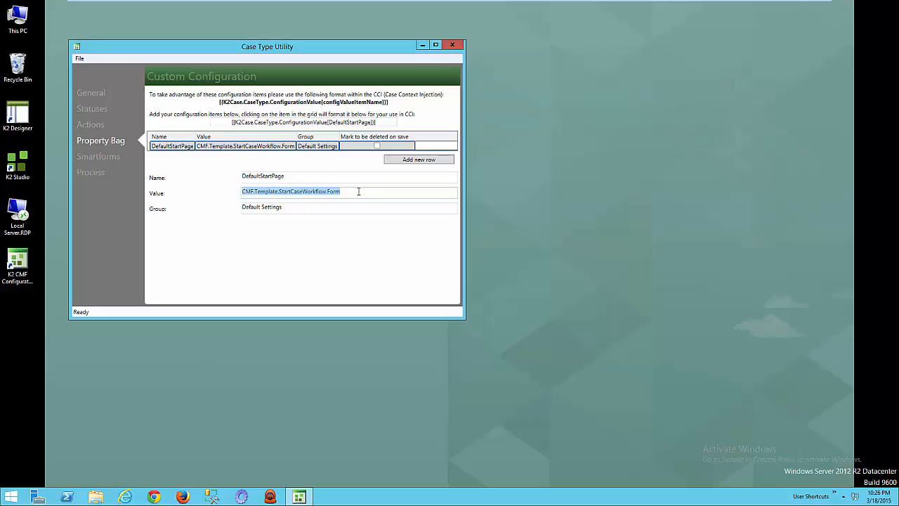
pyautogui.click(359, 191)
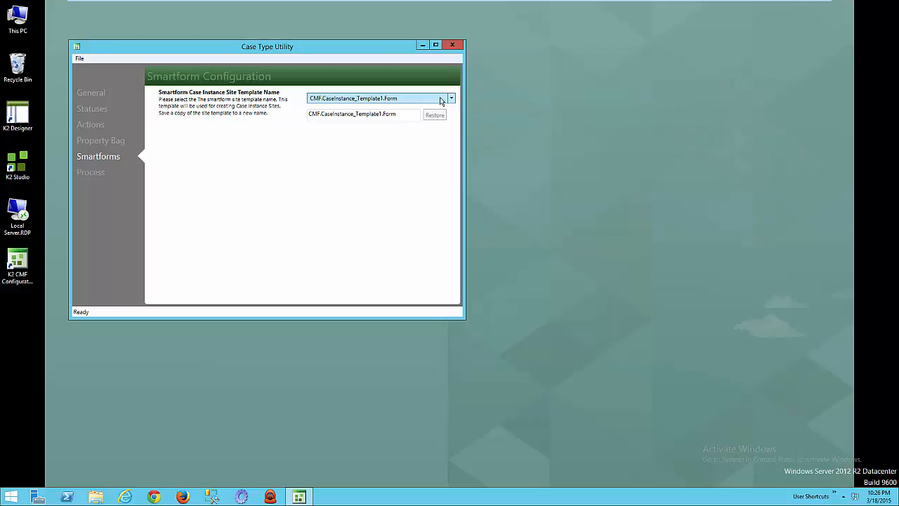
# Generate the process project for the Contract Management case type.
pyautogui.click(96, 175)
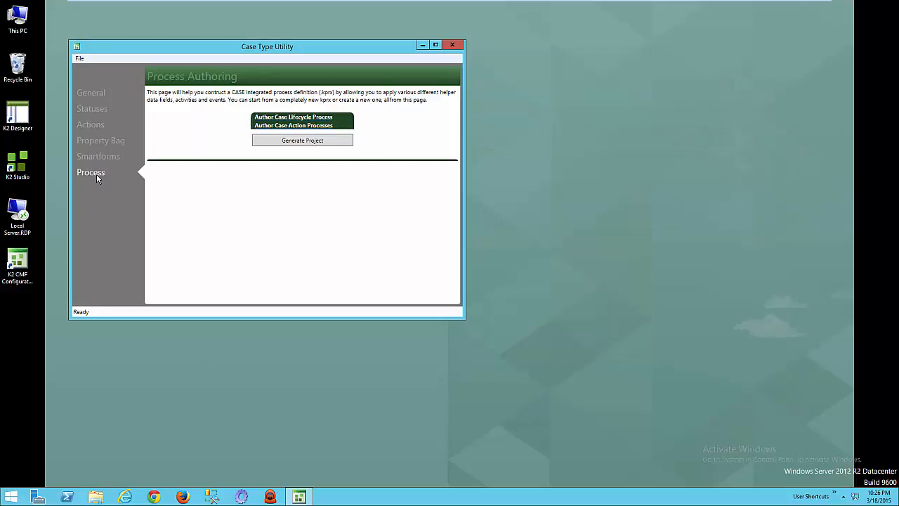
pyautogui.click(312, 142)
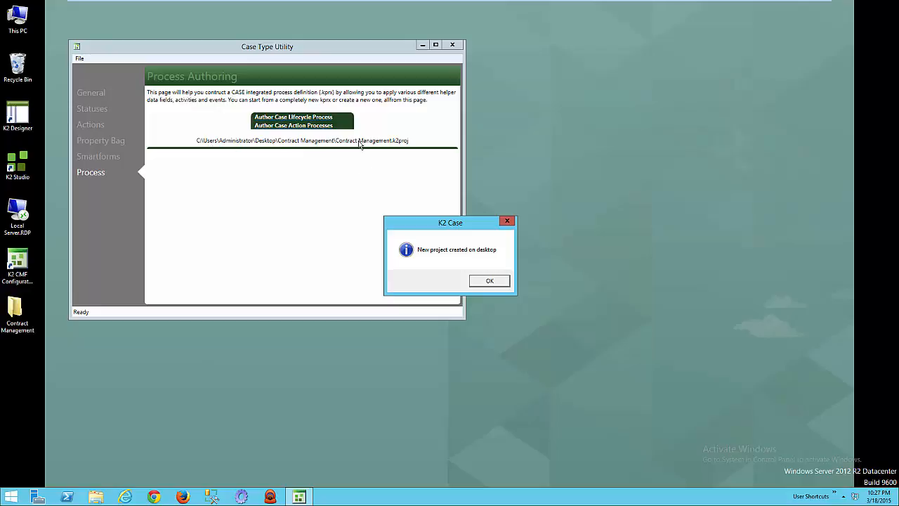
# Open the generated Contract Management project folder from the desktop and resize its window to sit beneath the Case Type Utility's process authoring options.
pyautogui.click(490, 282)
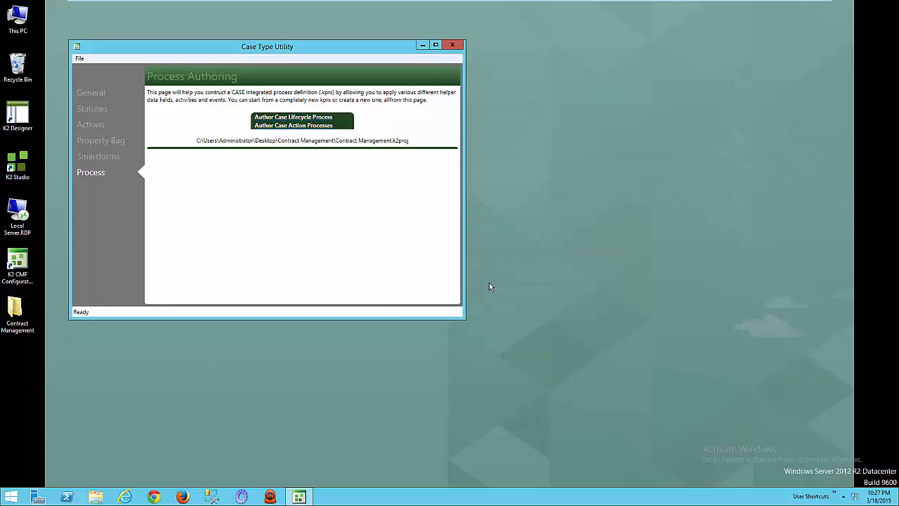
pyautogui.doubleClick(16, 310)
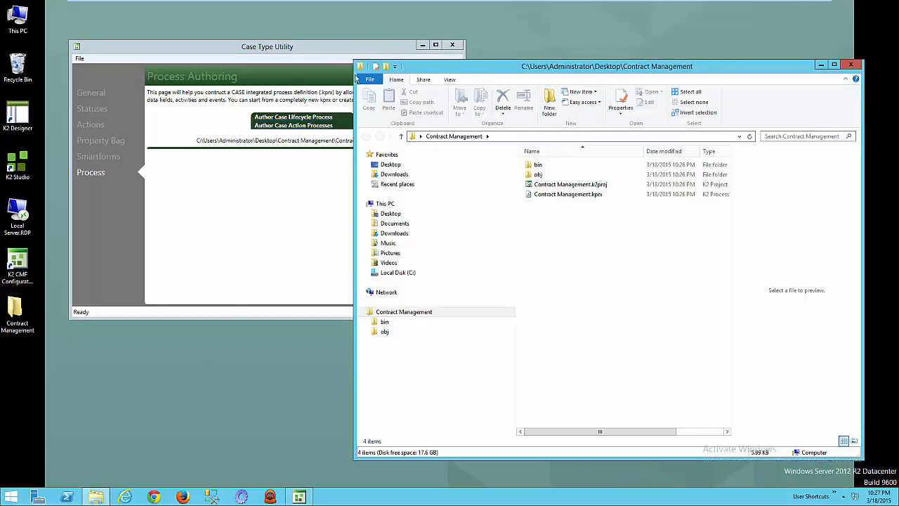
pyautogui.moveTo(353, 58); pyautogui.dragTo(67, 325)
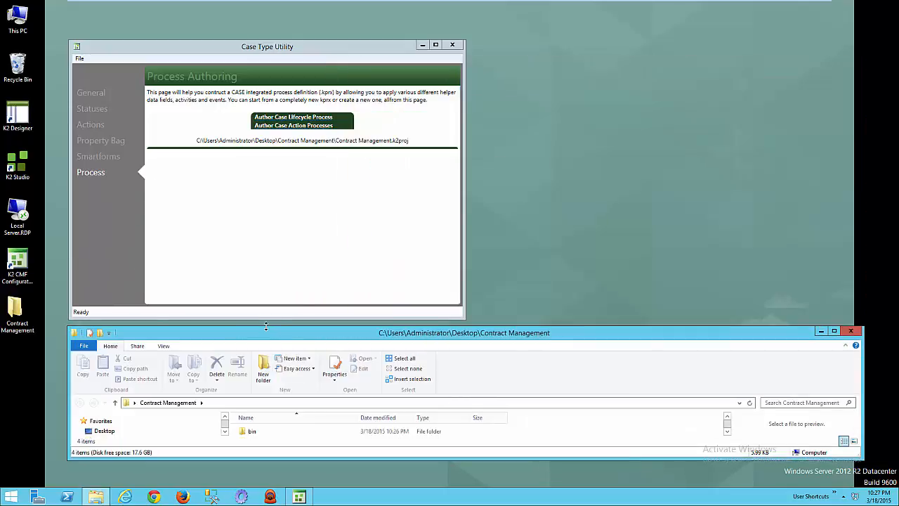
pyautogui.moveTo(267, 326); pyautogui.dragTo(263, 283)
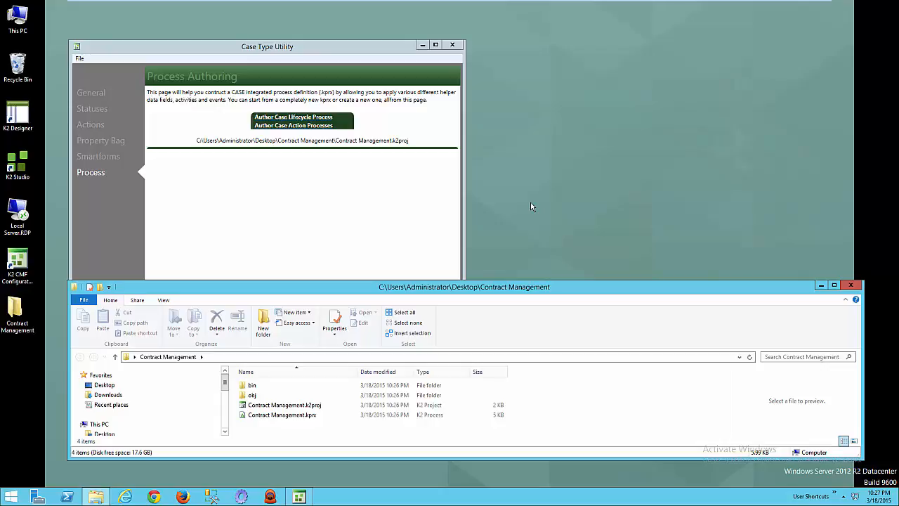
# Start authoring the case lifecycle process and set the format for status activity names to [StatusName].
pyautogui.click(291, 119)
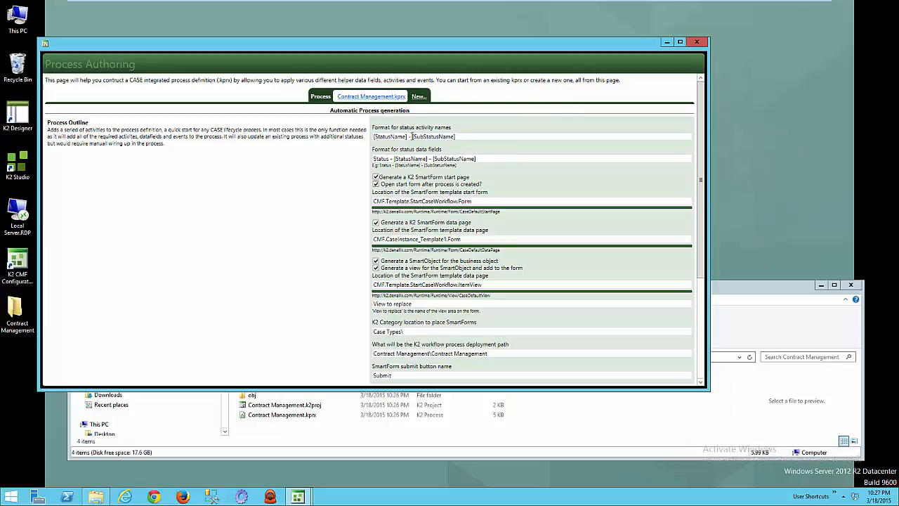
pyautogui.moveTo(408, 136); pyautogui.dragTo(485, 136)
pyautogui.press('Delete')
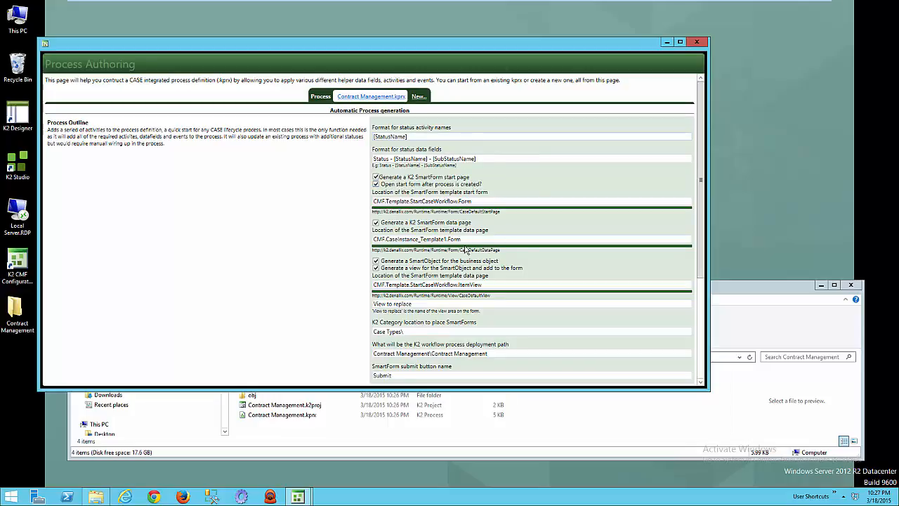
# Review the SmartForm start and data page template locations, and turn off generating a SmartObject and its view for the business object.
pyautogui.moveTo(471, 239); pyautogui.dragTo(363, 244)
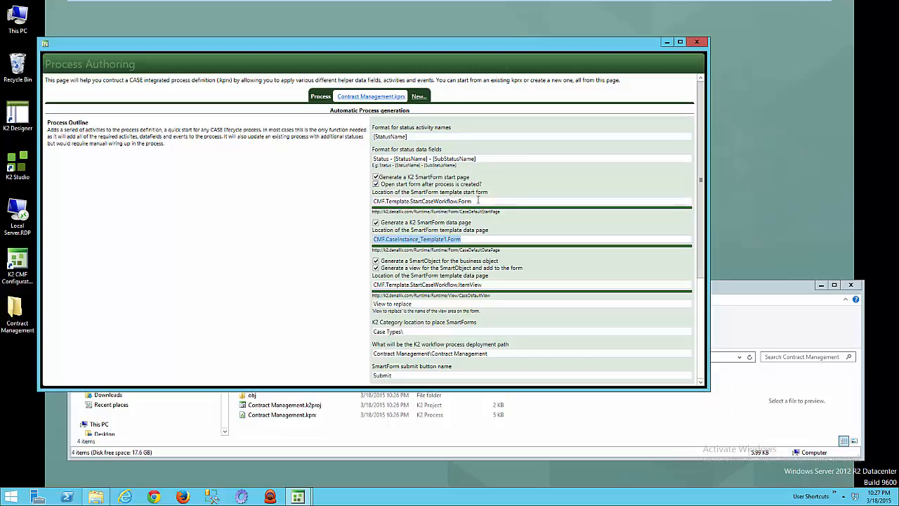
pyautogui.moveTo(478, 201); pyautogui.dragTo(356, 201)
pyautogui.moveTo(467, 239); pyautogui.dragTo(336, 239)
pyautogui.click(376, 261)
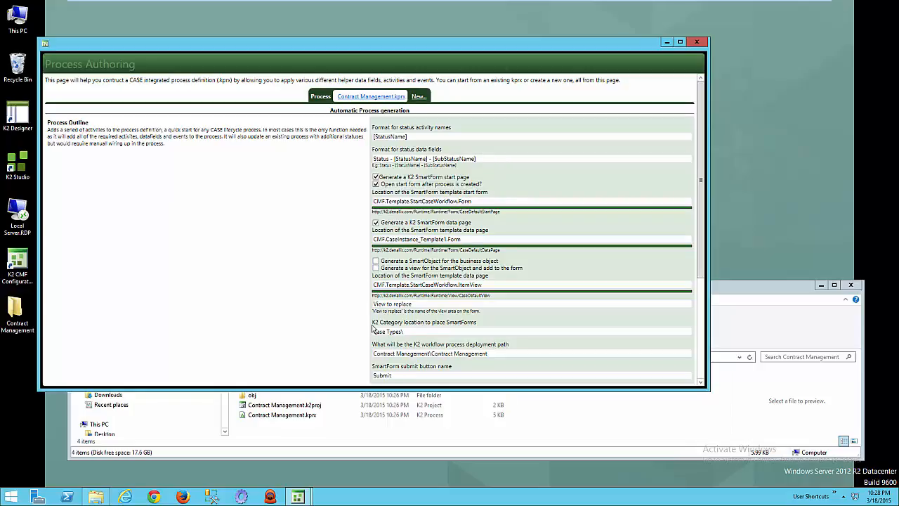
# Create the basic case lifecycle process, open its start form and enlarge the form's browser window.
pyautogui.moveTo(704, 271); pyautogui.dragTo(702, 293)
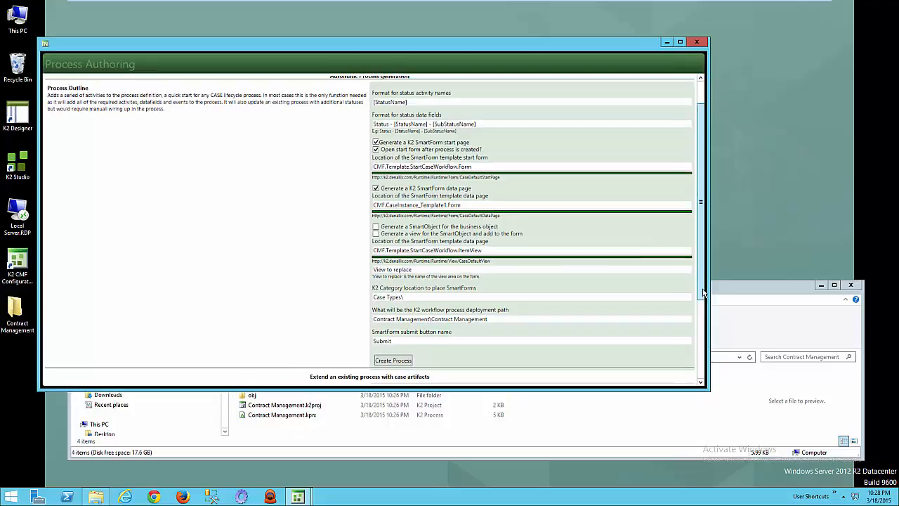
pyautogui.click(390, 360)
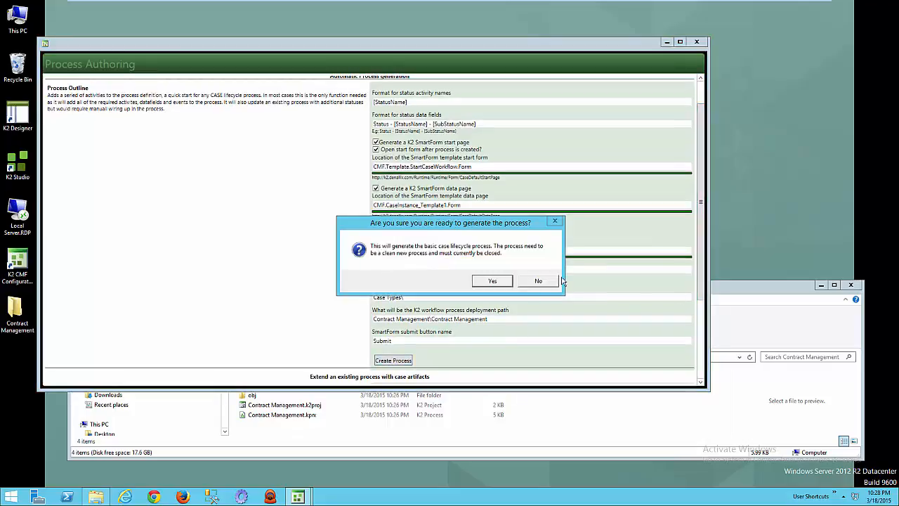
pyautogui.click(490, 284)
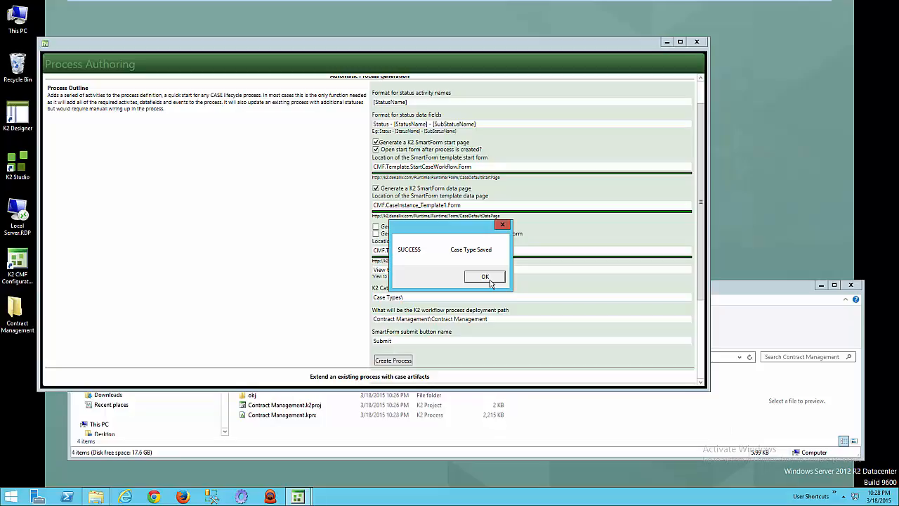
pyautogui.click(490, 281)
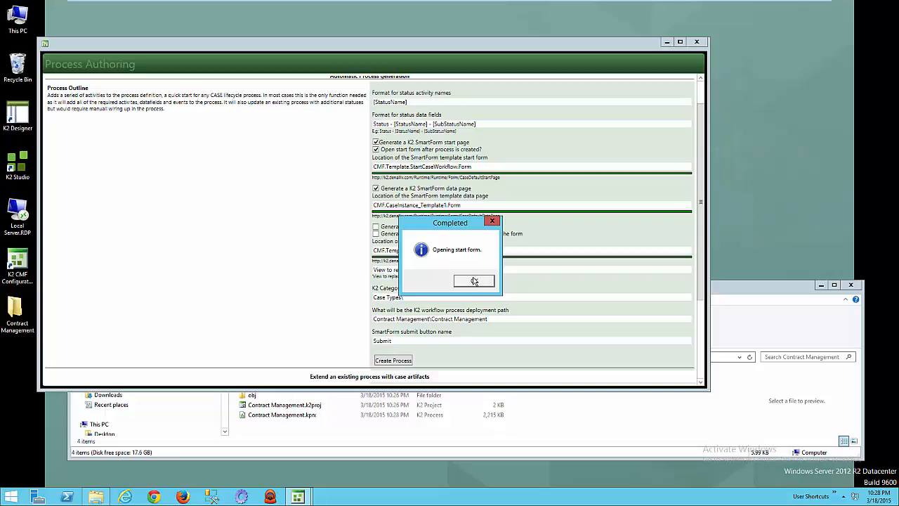
pyautogui.click(474, 281)
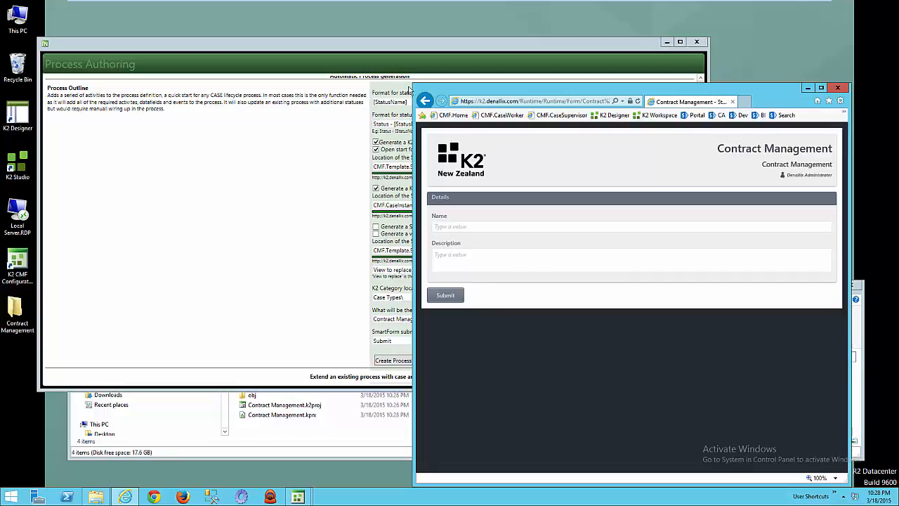
pyautogui.moveTo(414, 85); pyautogui.dragTo(252, 9)
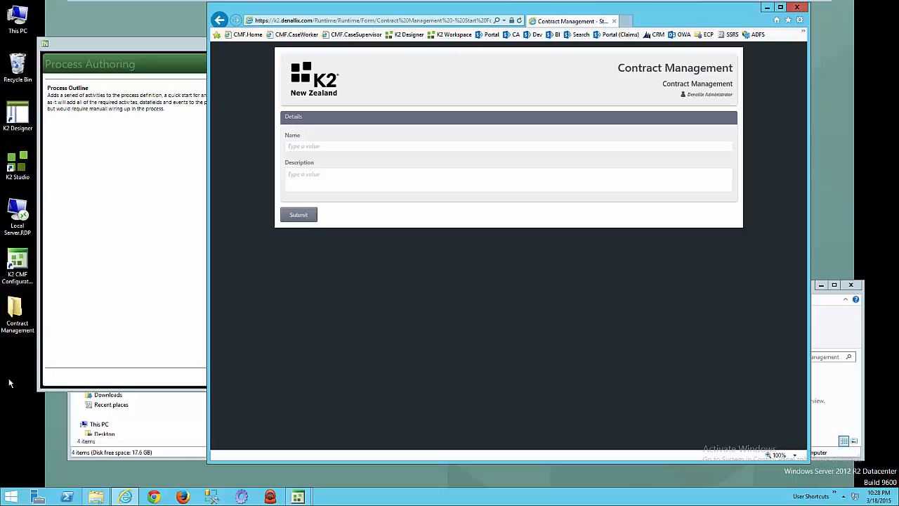
# Switch to K2 Studio and open the Contract Management project from its folder on the desktop.
pyautogui.click(11, 496)
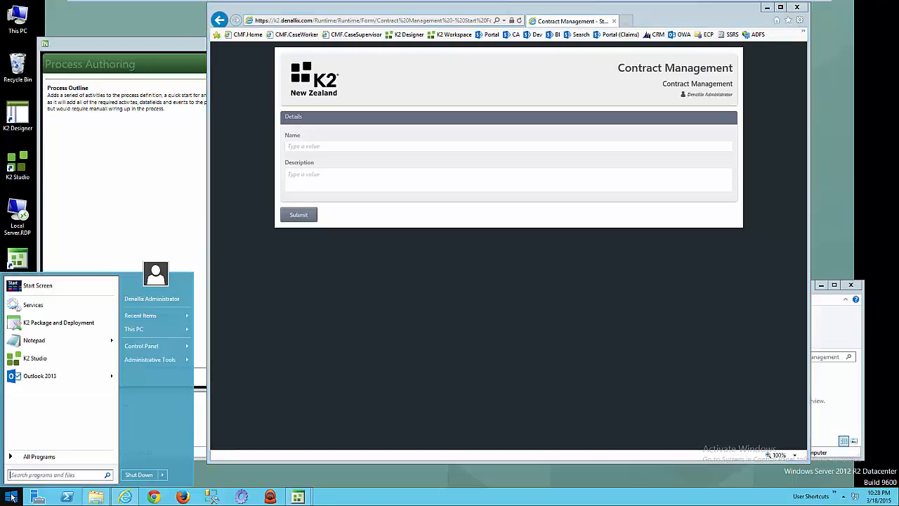
pyautogui.click(37, 358)
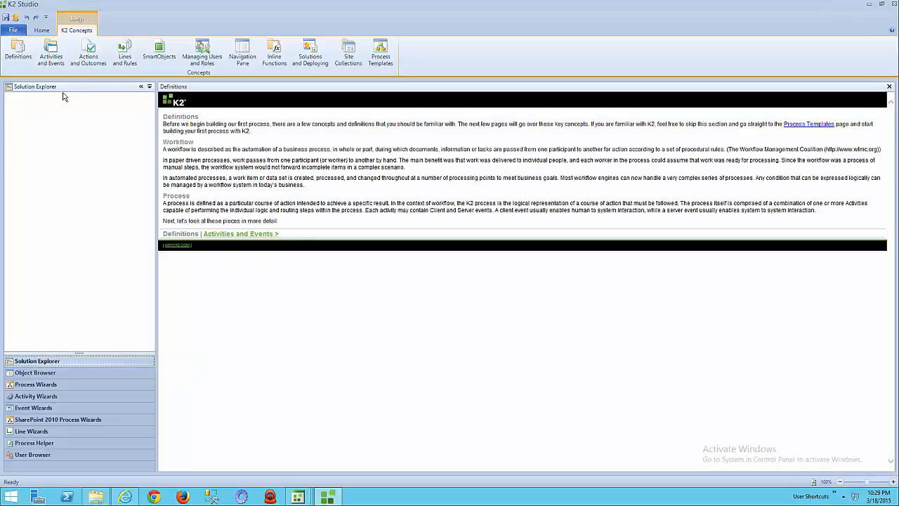
pyautogui.click(12, 31)
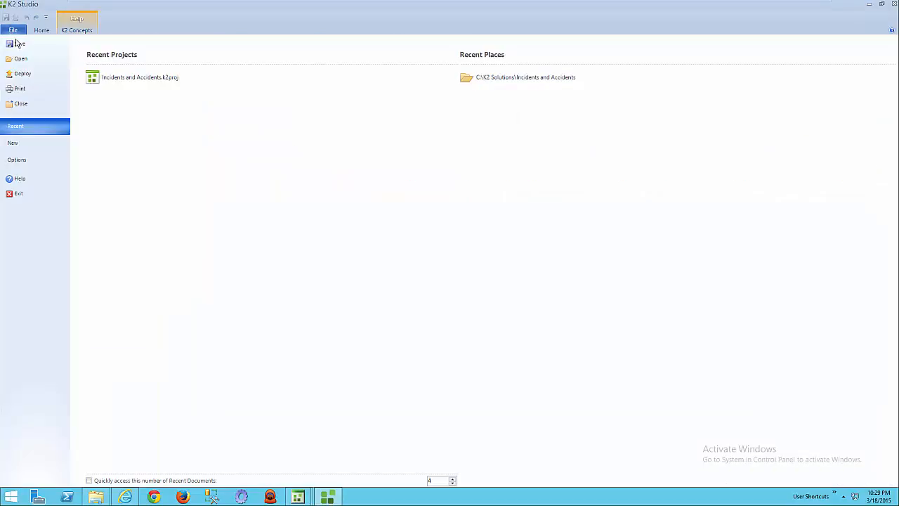
pyautogui.click(21, 59)
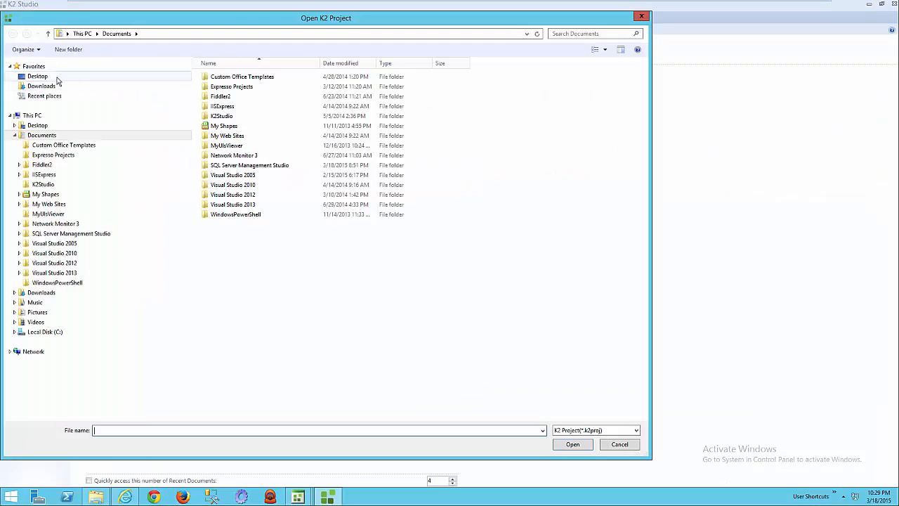
pyautogui.click(57, 76)
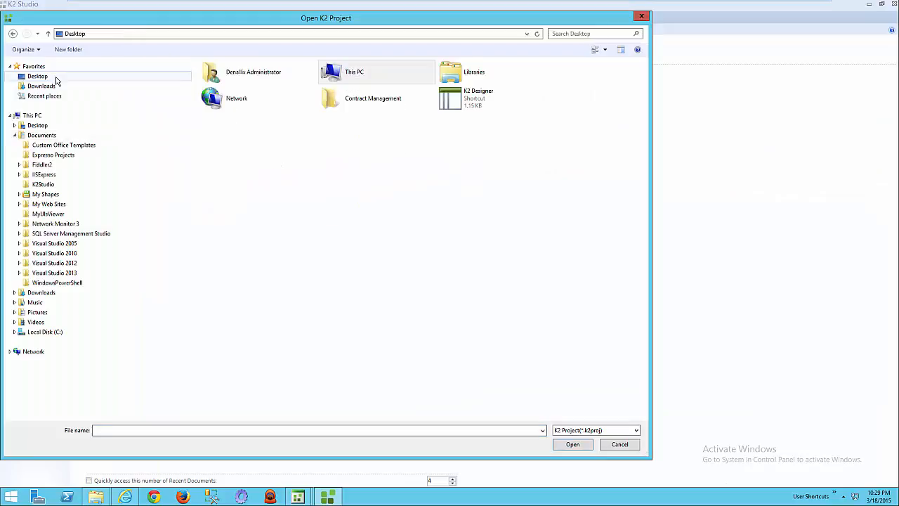
pyautogui.doubleClick(386, 104)
pyautogui.doubleClick(293, 100)
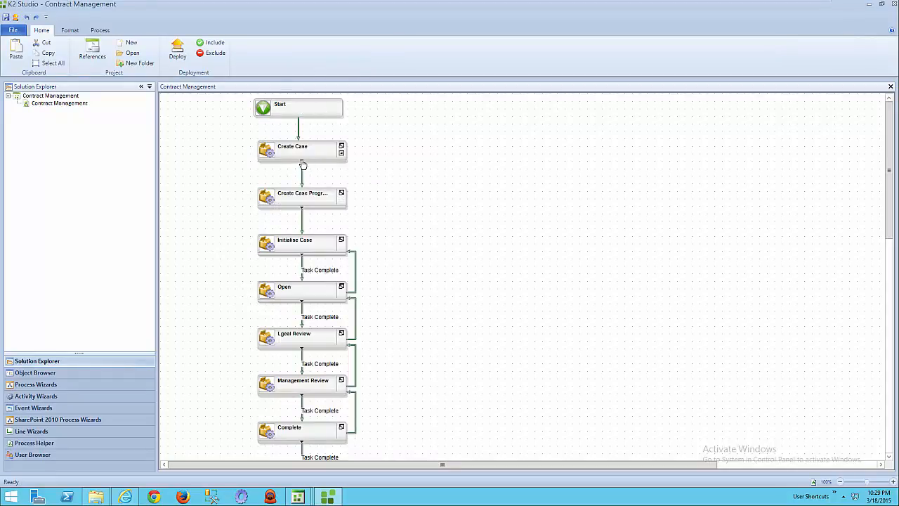
# Expand the Create Case and Create Case Progression activities, place them side by side below Start and widen Create Case Progression to show full event names.
pyautogui.moveTo(295, 163)
pyautogui.moveTo(265, 149); pyautogui.dragTo(191, 139)
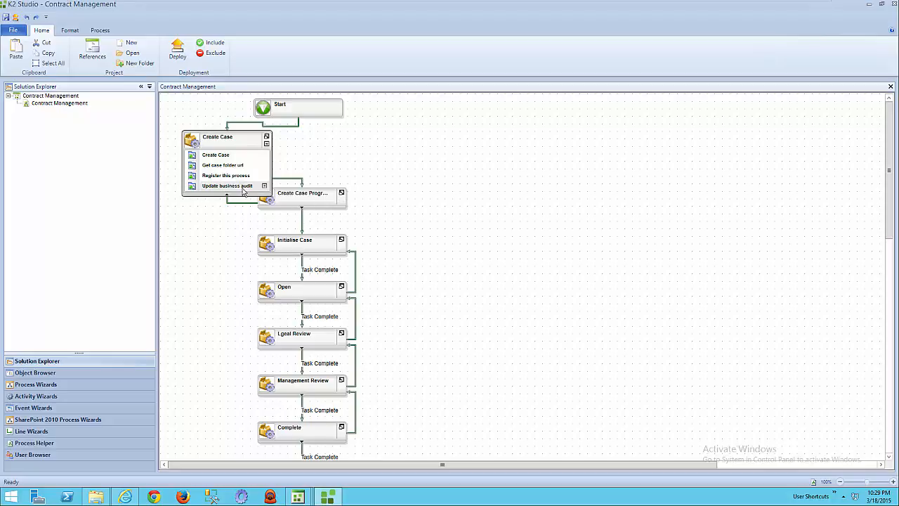
pyautogui.click(304, 211)
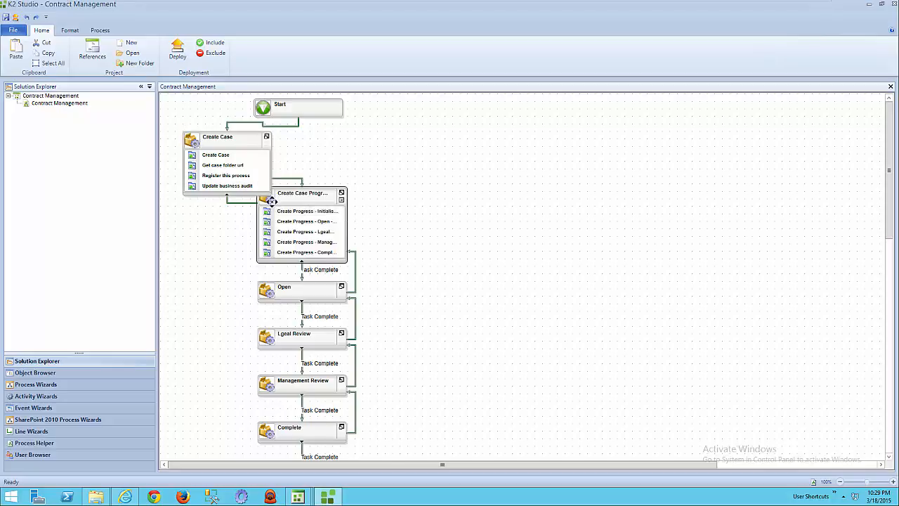
pyautogui.moveTo(272, 201); pyautogui.dragTo(347, 147)
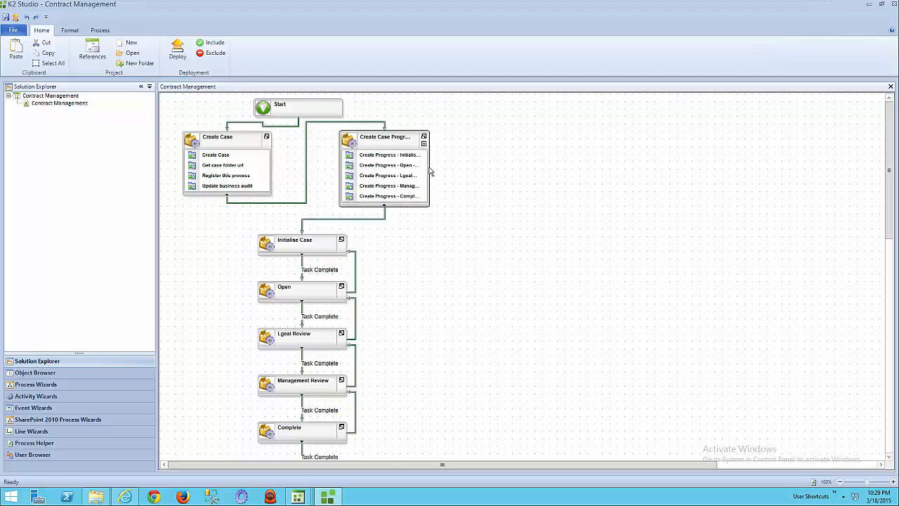
pyautogui.moveTo(428, 167); pyautogui.dragTo(496, 167)
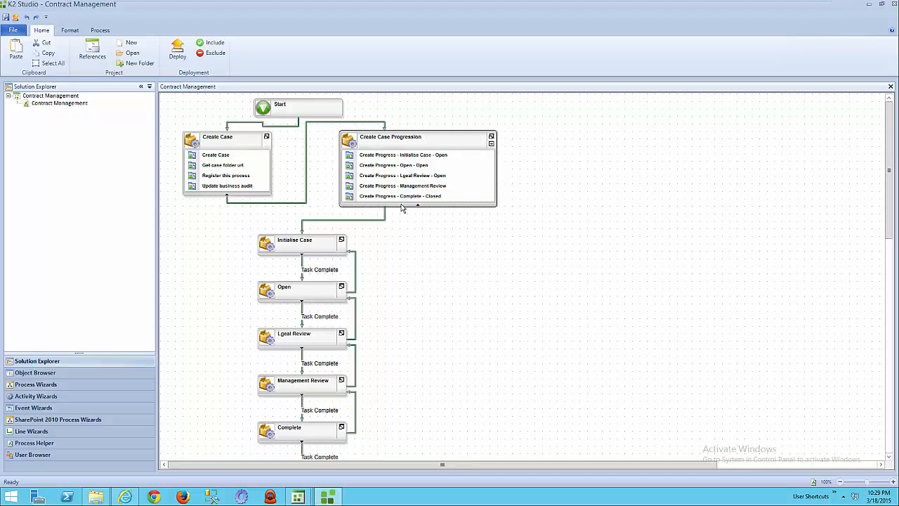
# Examine the events inside the Initialise Case activity, put it back above Open and collapse all expanded activities.
pyautogui.click(267, 247)
pyautogui.click(273, 296)
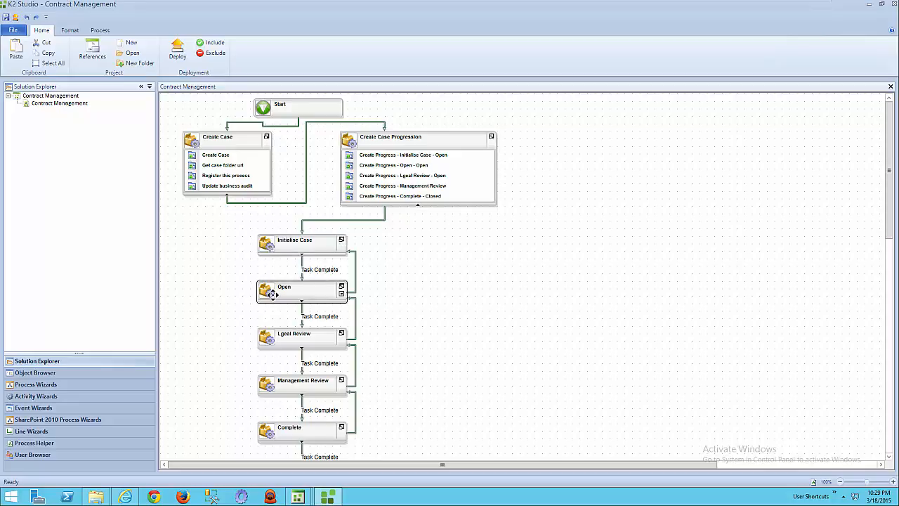
pyautogui.click(303, 255)
pyautogui.moveTo(266, 247); pyautogui.dragTo(198, 234)
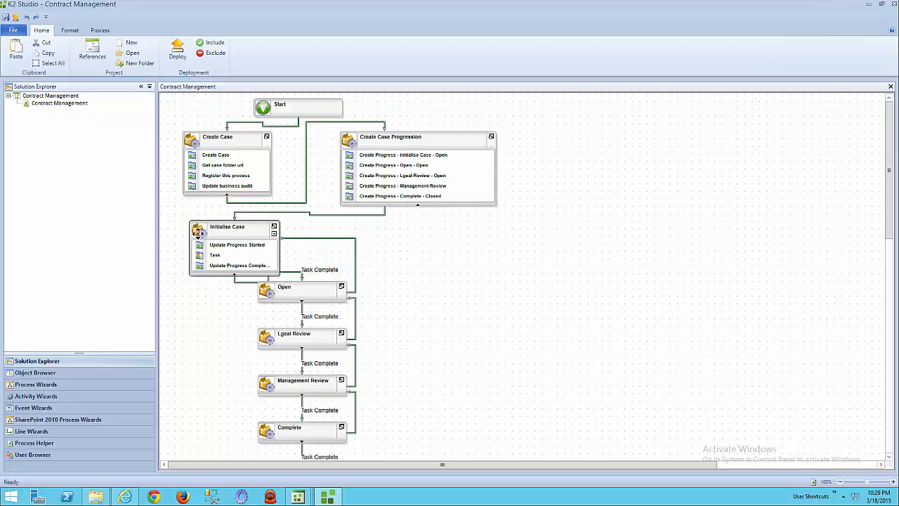
pyautogui.click(236, 276)
pyautogui.moveTo(201, 237); pyautogui.dragTo(268, 249)
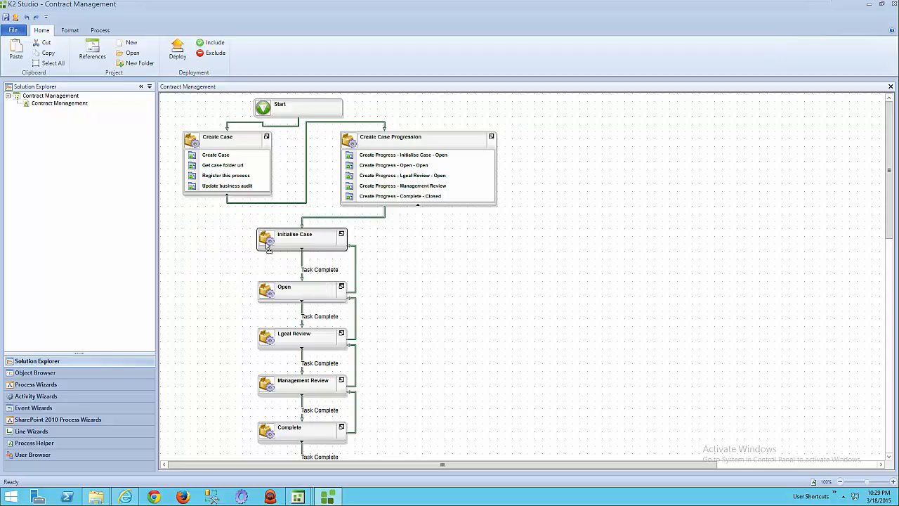
pyautogui.click(417, 205)
pyautogui.click(229, 194)
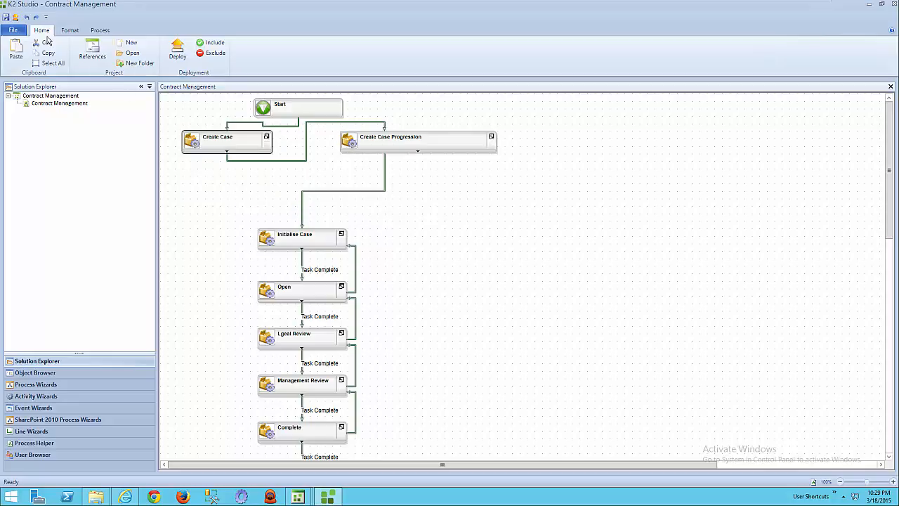
# Deploy the Contract Management project to the K2 server.
pyautogui.click(179, 52)
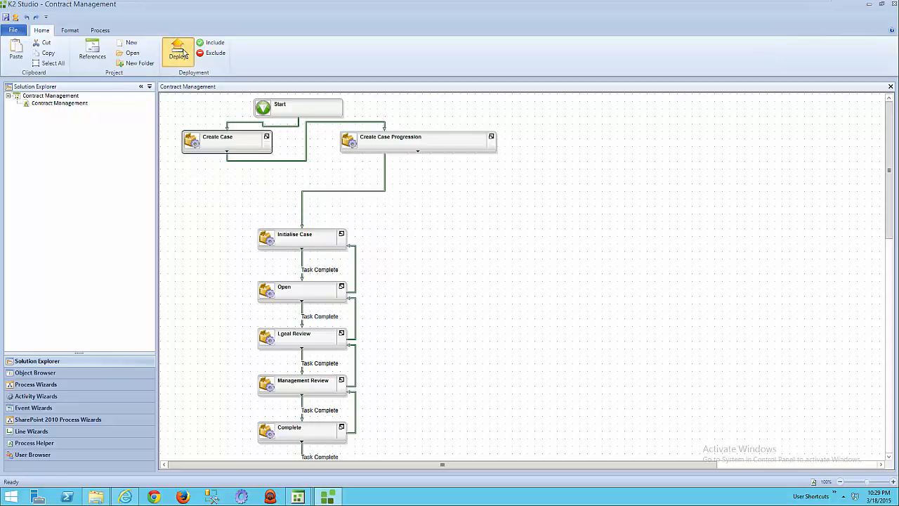
pyautogui.click(508, 328)
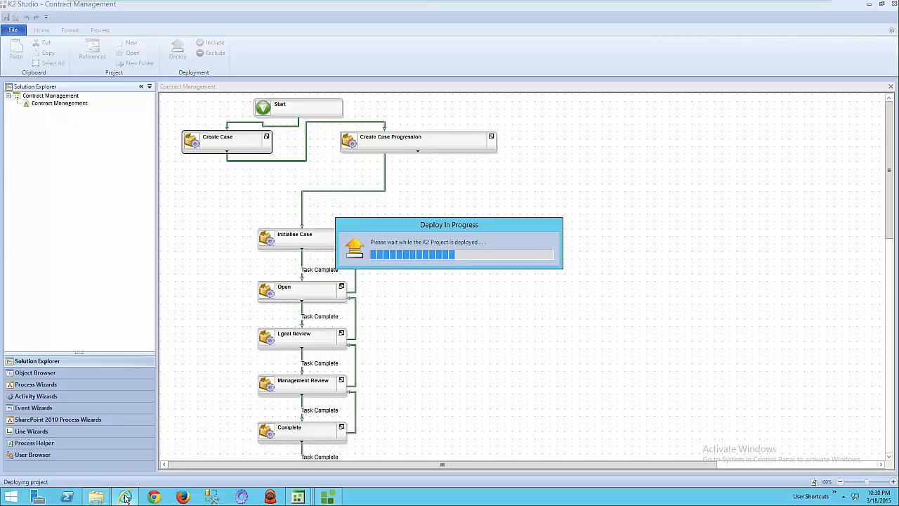
# Switch to the start form in Internet Explorer and submit a new case named "New Partership Agreement".
pyautogui.moveTo(125, 496)
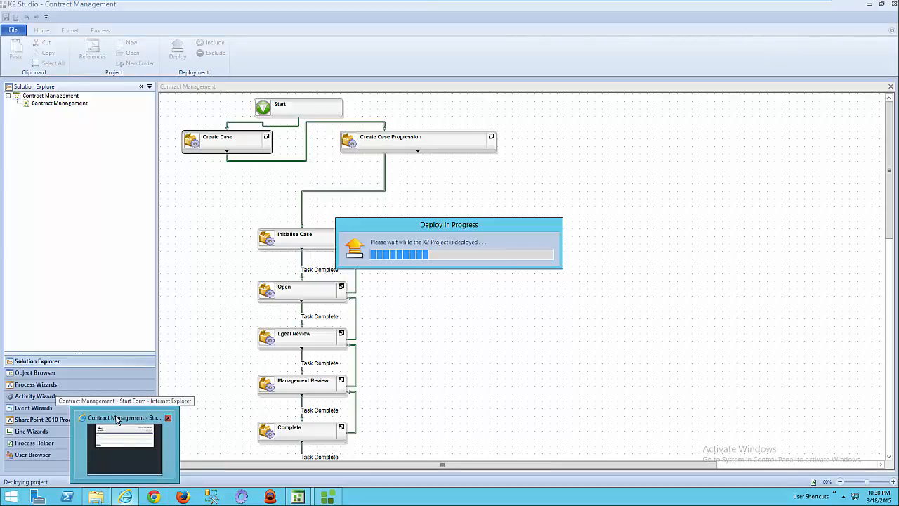
pyautogui.click(120, 498)
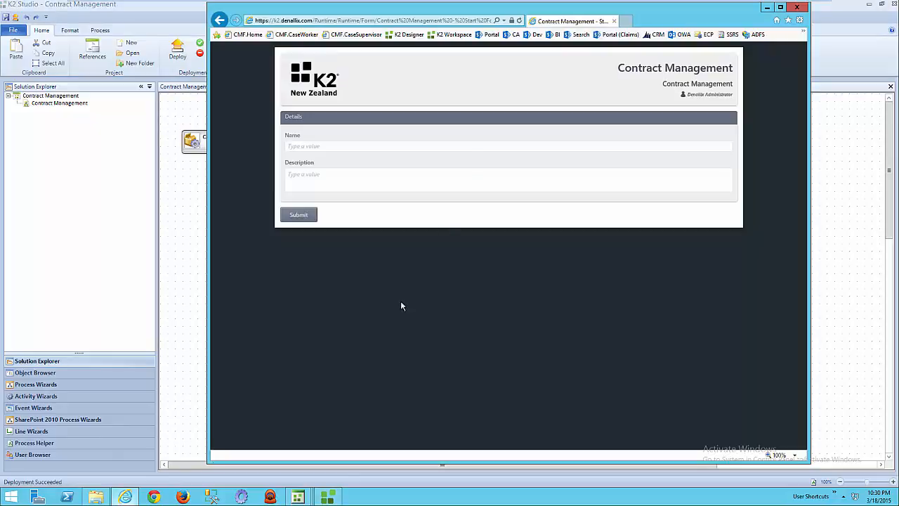
pyautogui.click(457, 146)
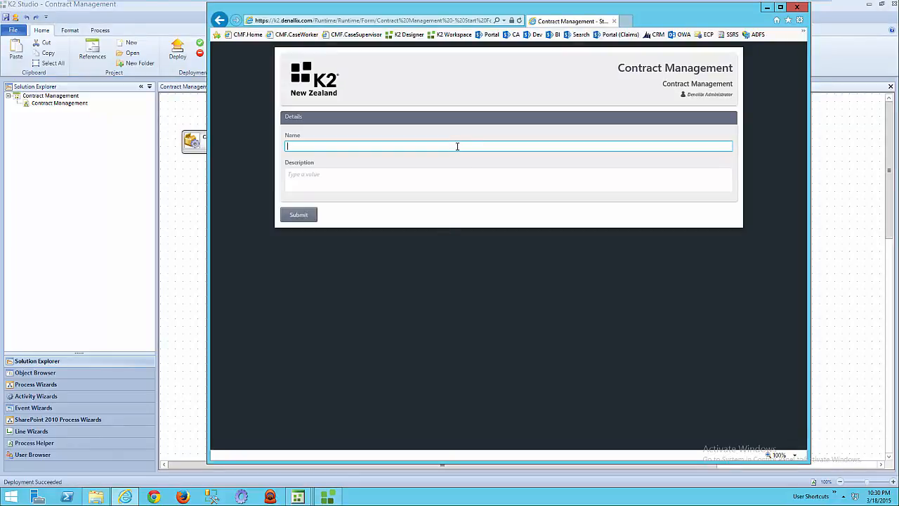
pyautogui.write('New Par')
pyautogui.press('BackSpace')
pyautogui.press('BackSpace')
pyautogui.write('tership Agreement')
pyautogui.click(306, 218)
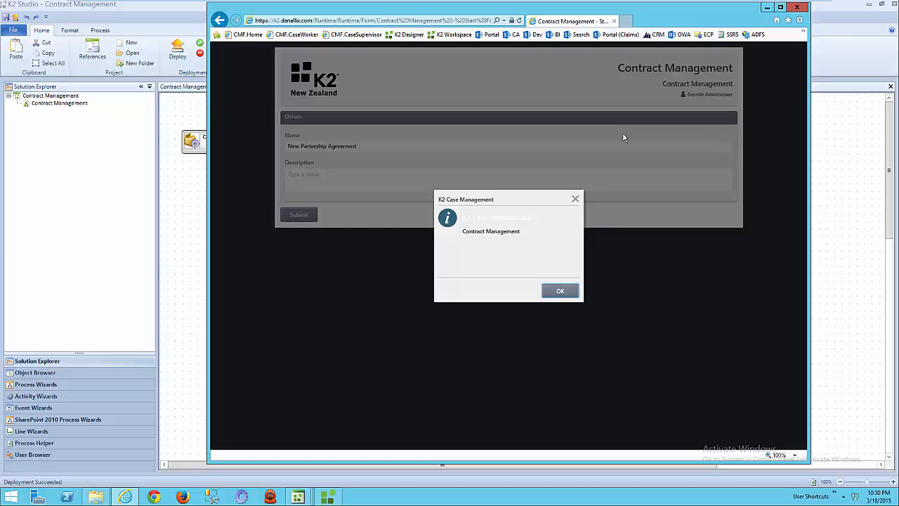
pyautogui.click(568, 291)
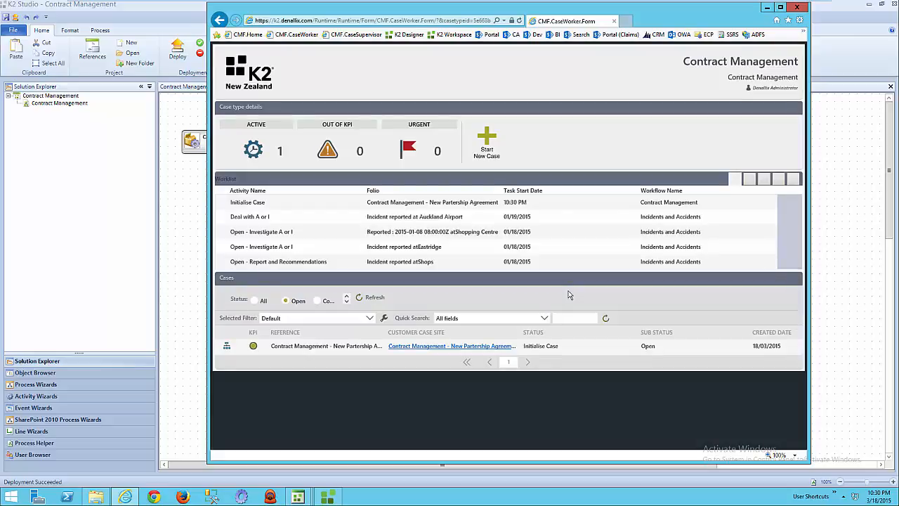
# Maximise the browser window and view the case list under the completed status filter before restoring the Open filter.
pyautogui.click(781, 7)
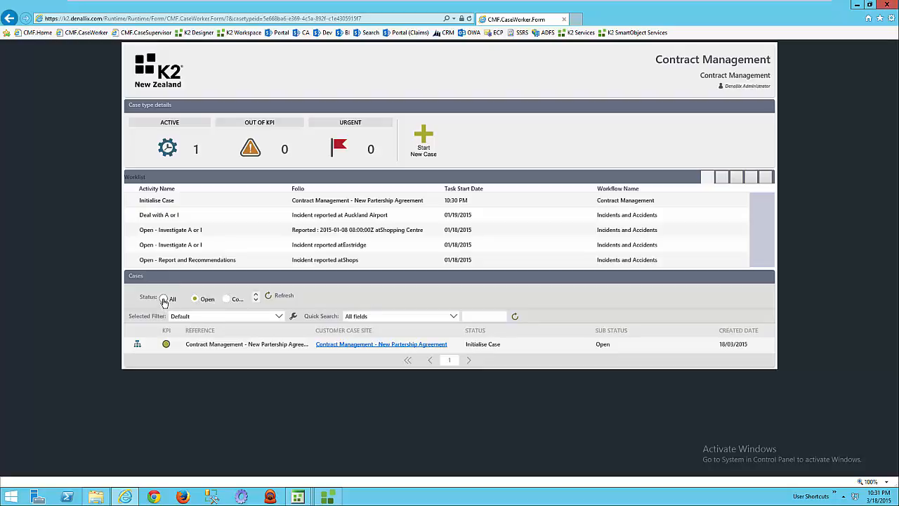
pyautogui.click(225, 299)
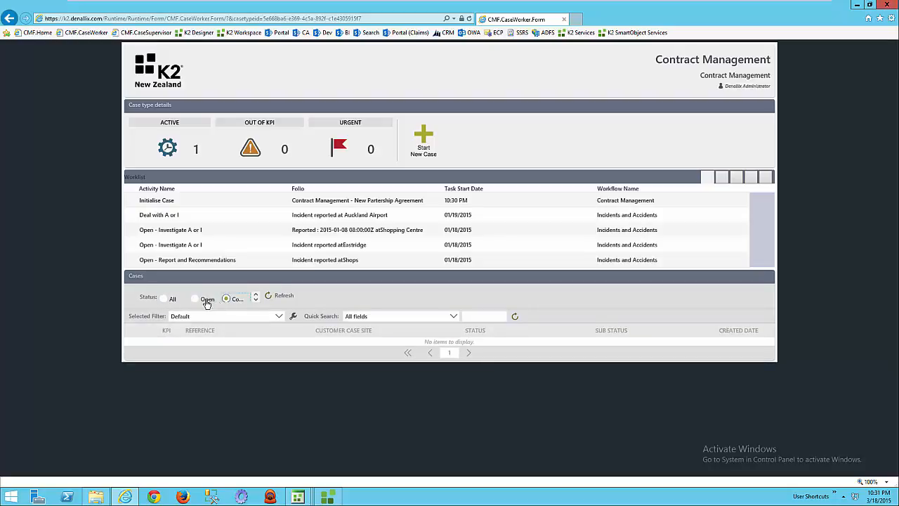
pyautogui.click(207, 300)
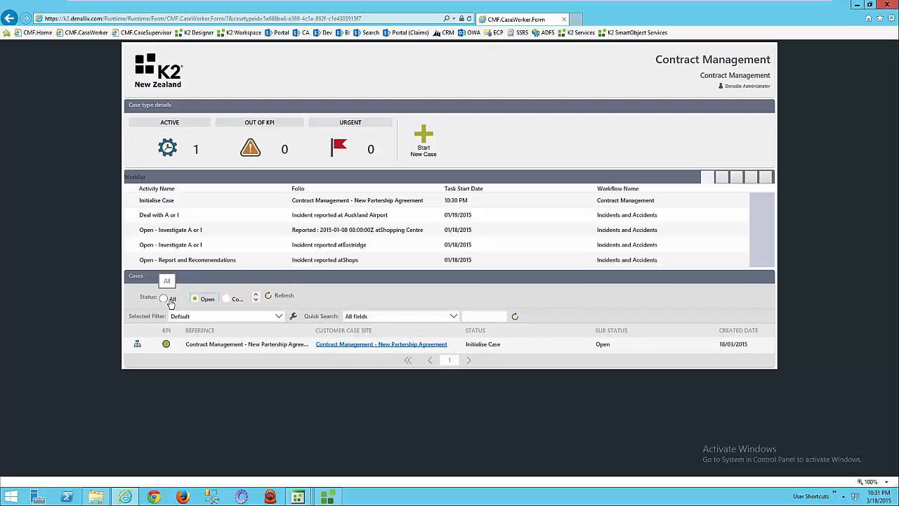
# Start a new Contract Management case named "Customer Contract", submit it and dismiss the confirmation message.
pyautogui.click(425, 144)
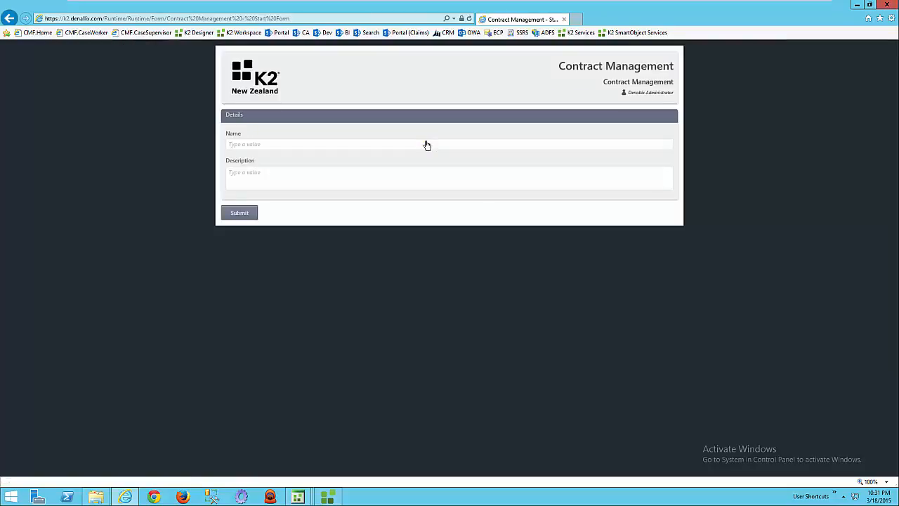
pyautogui.click(427, 143)
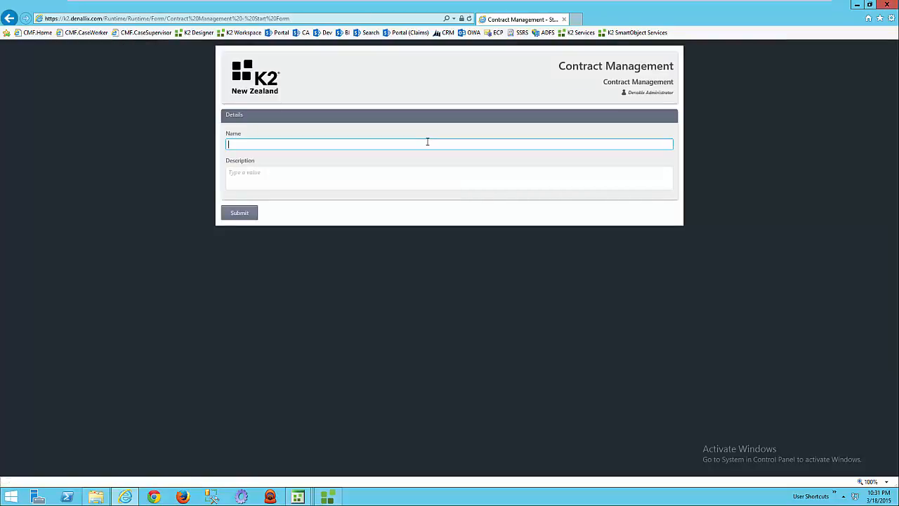
pyautogui.write('Custom')
pyautogui.write('er Contract')
pyautogui.click(248, 214)
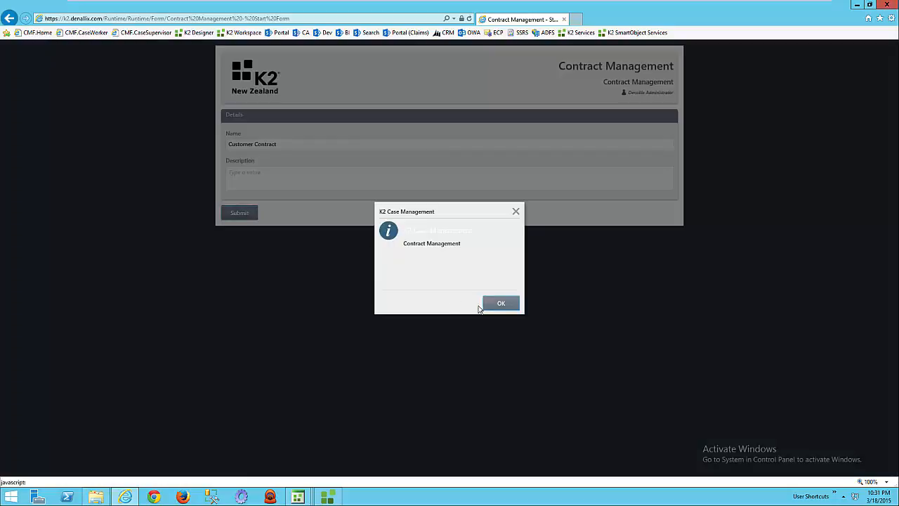
pyautogui.click(499, 305)
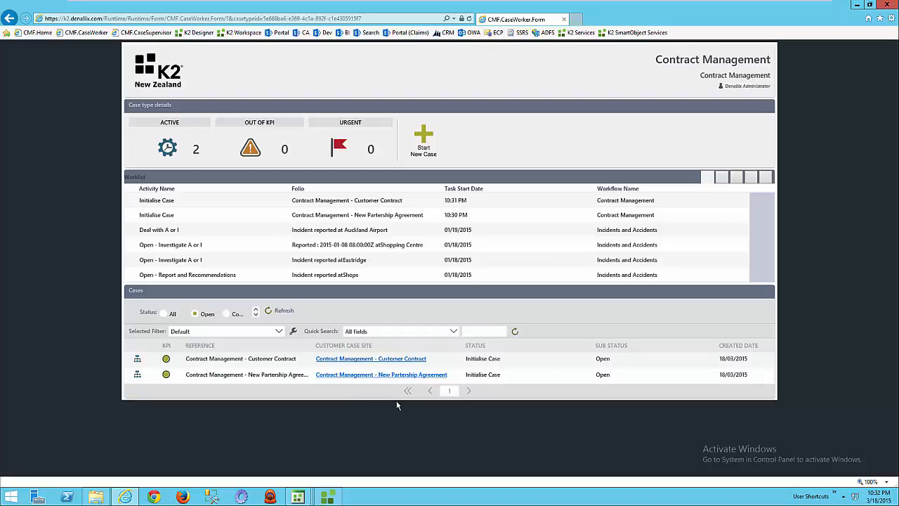
# Open the Customer Contract case, view its process flow in a new tab and return to the case form.
pyautogui.click(410, 359)
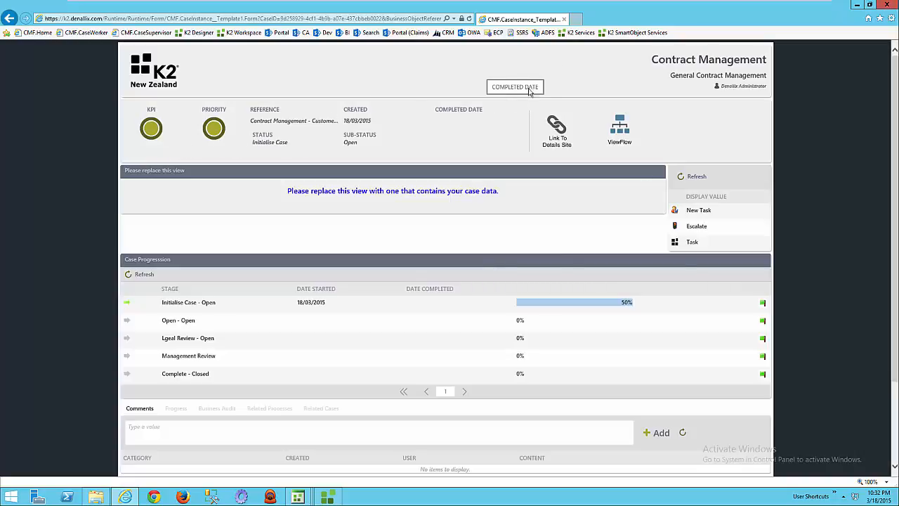
pyautogui.rightClick(624, 134)
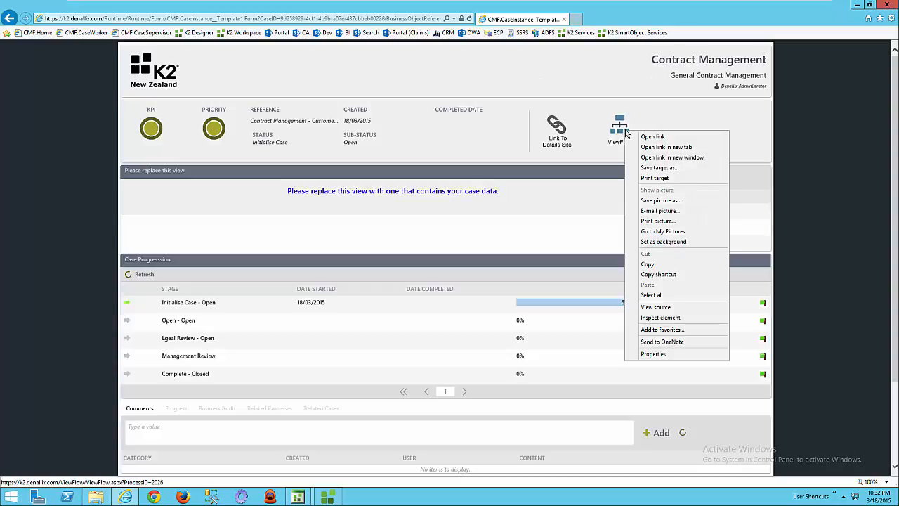
pyautogui.click(661, 149)
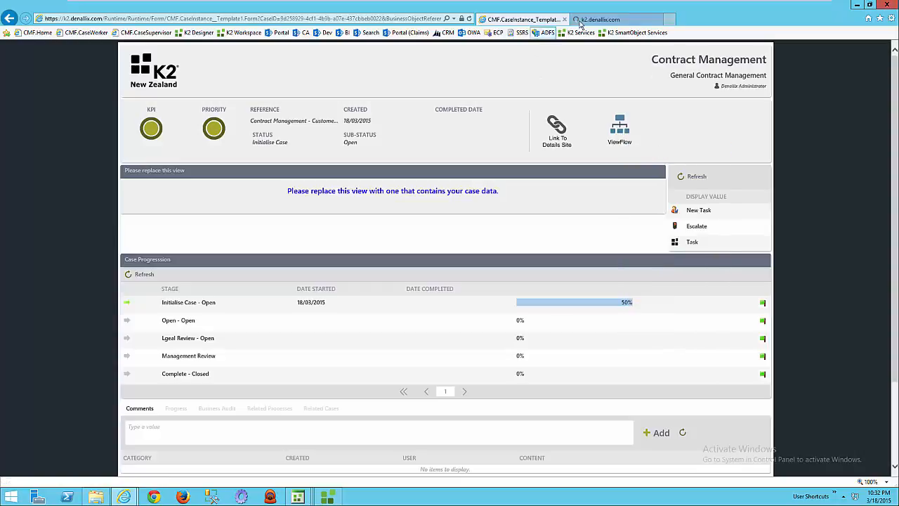
pyautogui.click(602, 21)
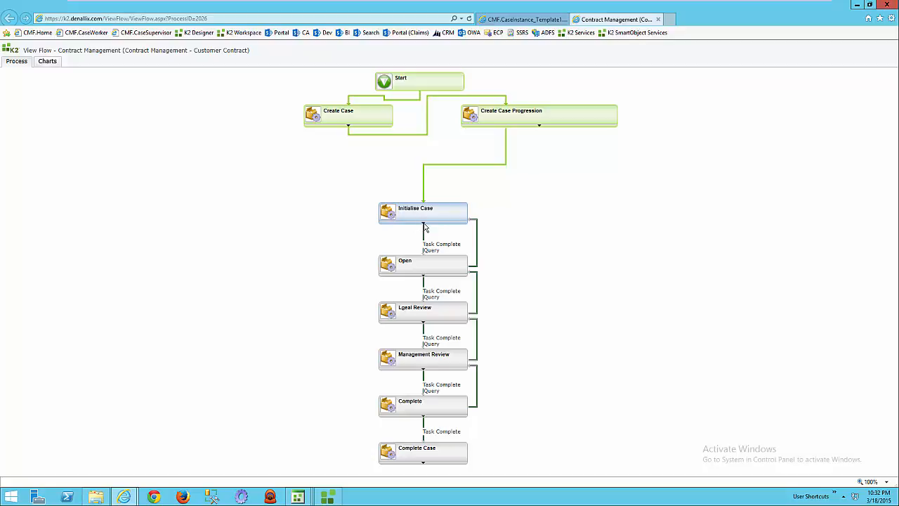
pyautogui.click(523, 21)
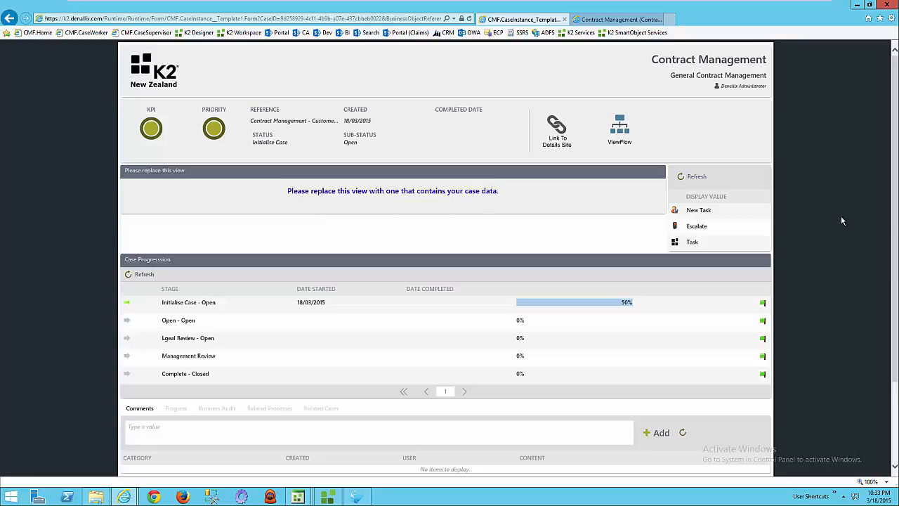
# Look over the case form and load its alternative layout by changing Template1 to Template2 in the page address.
pyautogui.moveTo(895, 220); pyautogui.dragTo(896, 238)
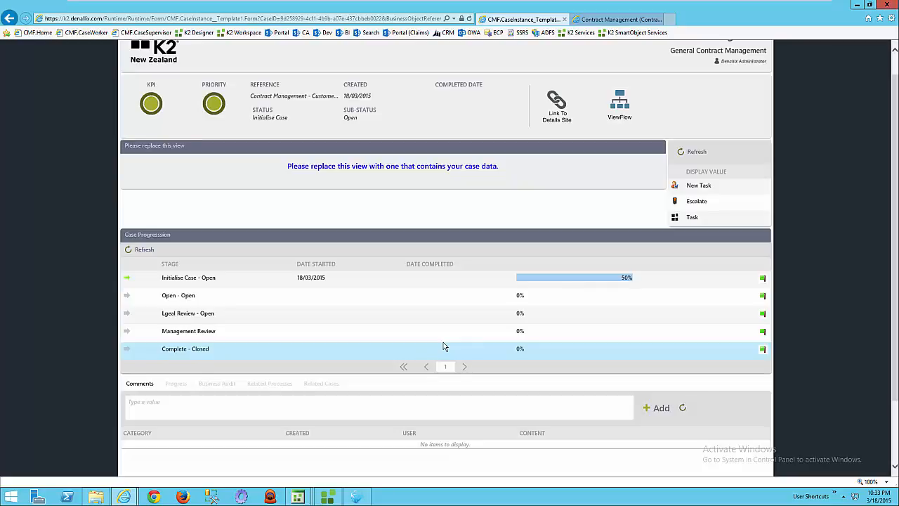
pyautogui.click(894, 67)
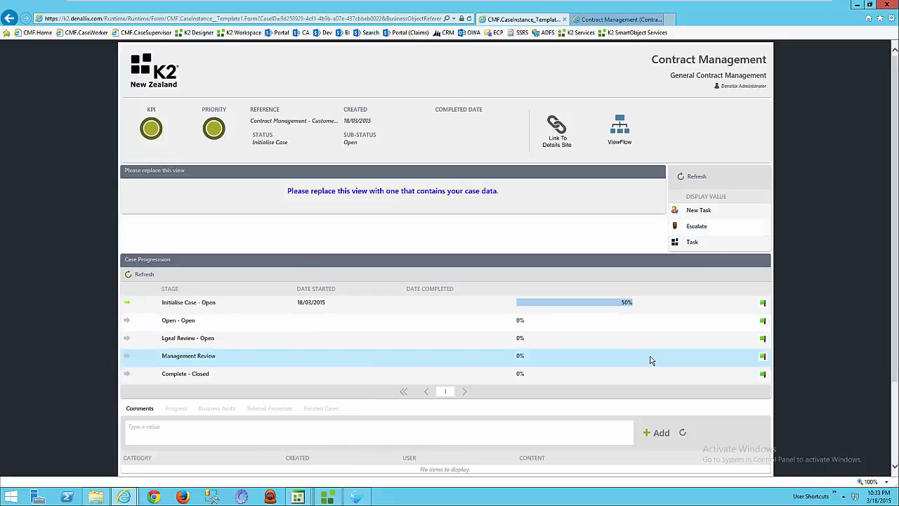
pyautogui.click(238, 19)
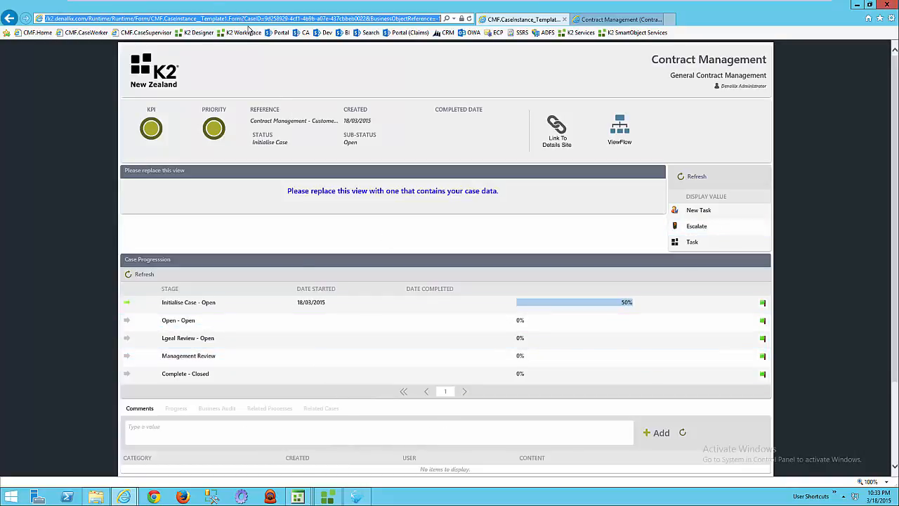
pyautogui.click(227, 20)
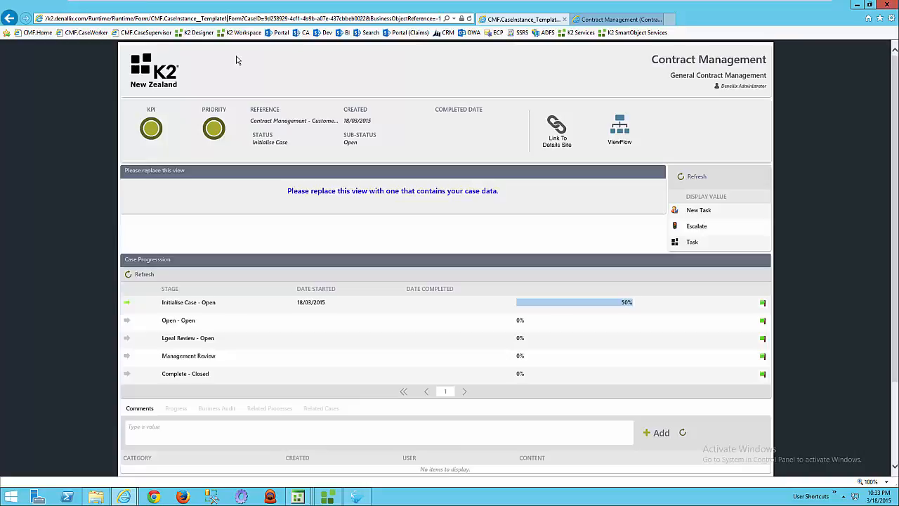
pyautogui.press('BackSpace')
pyautogui.write('2')
pyautogui.press('Return')
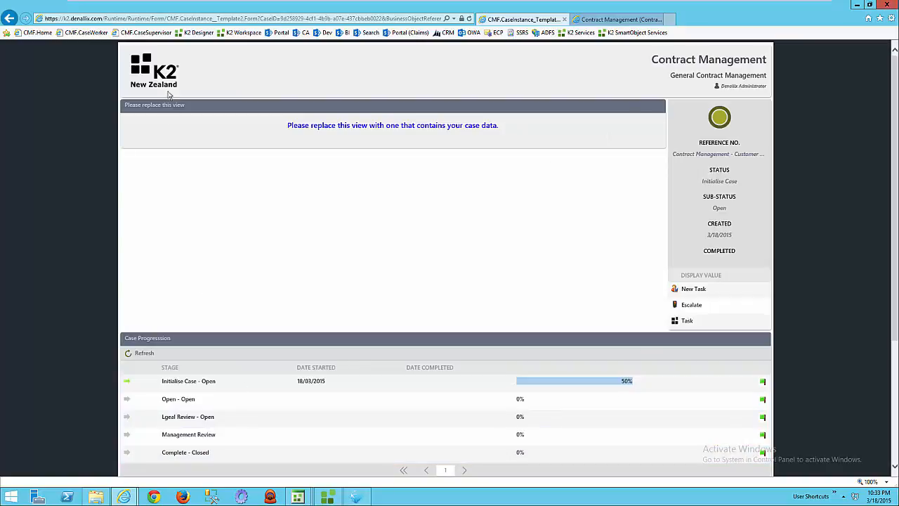
# View the case in another layout by changing Template2 to Template4 in the page address.
pyautogui.click(220, 20)
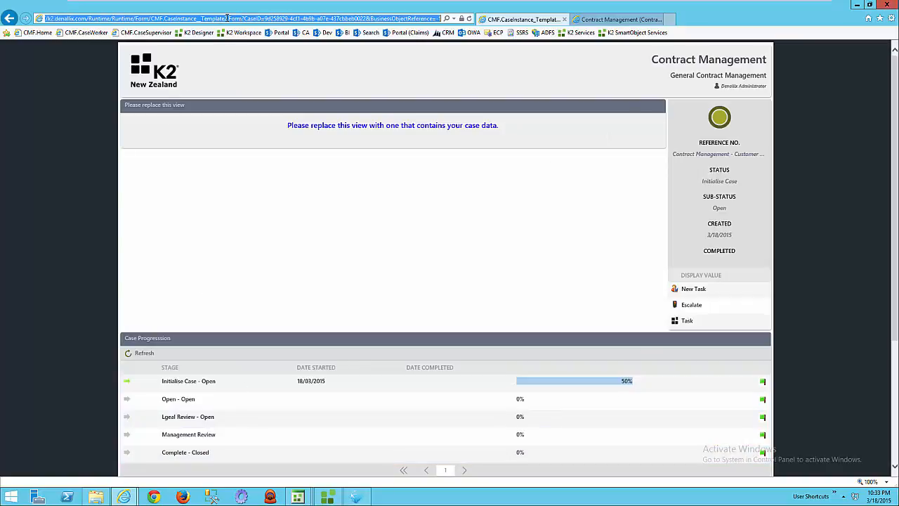
pyautogui.click(226, 19)
pyautogui.press('BackSpace')
pyautogui.write('4')
pyautogui.press('Return')
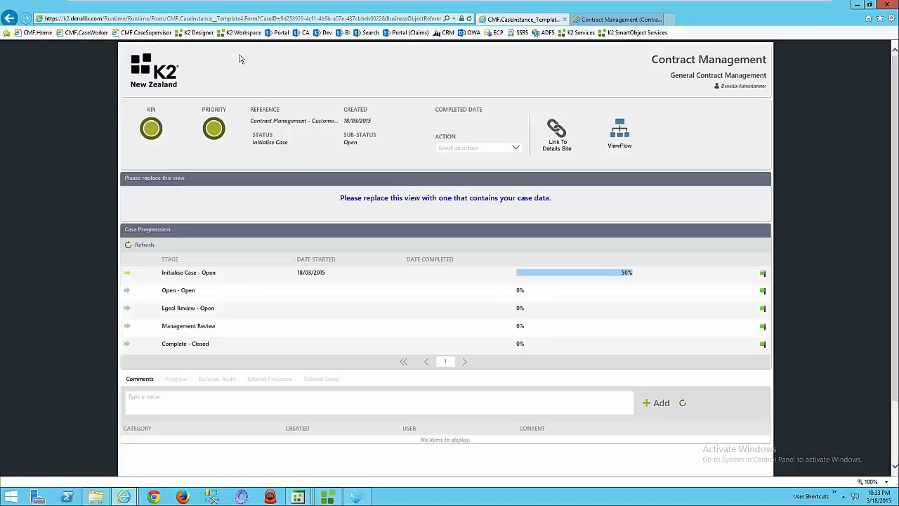
# Return the case to its original layout by changing Template4 to Template1 in the page address.
pyautogui.click(246, 19)
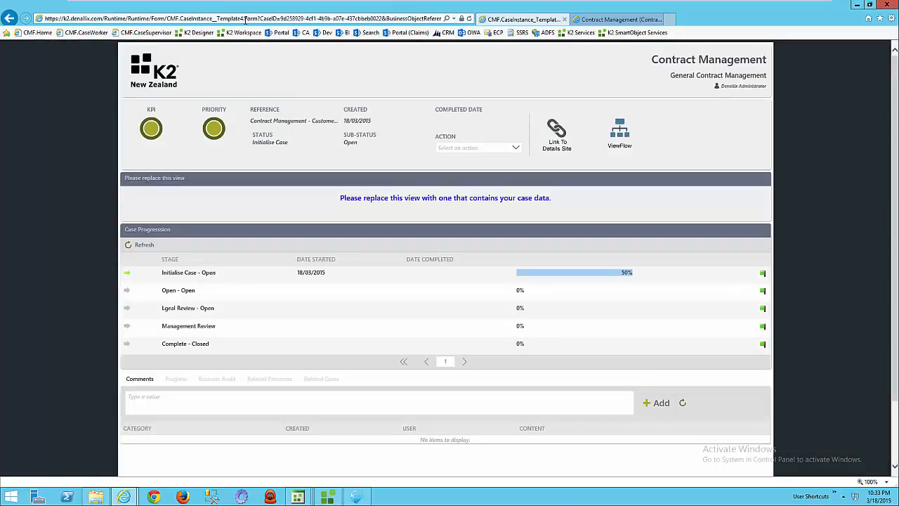
pyautogui.click(245, 56)
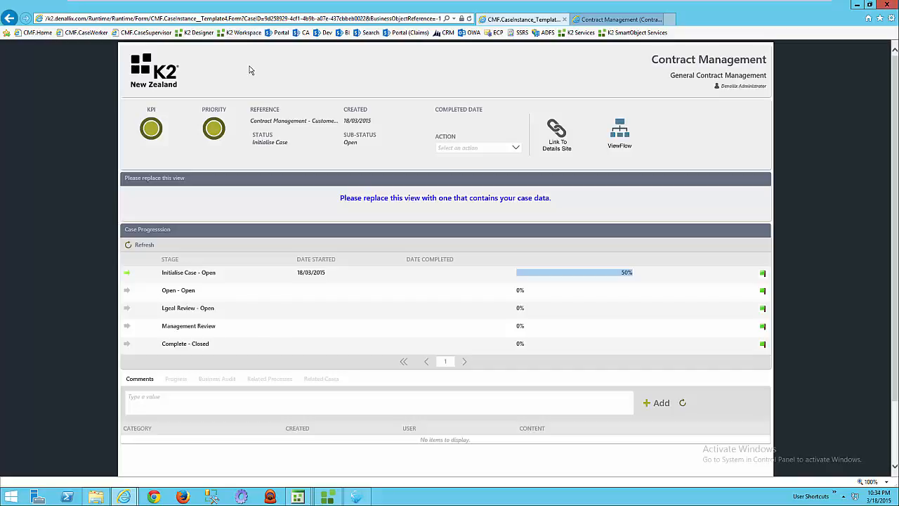
pyautogui.press('Return')
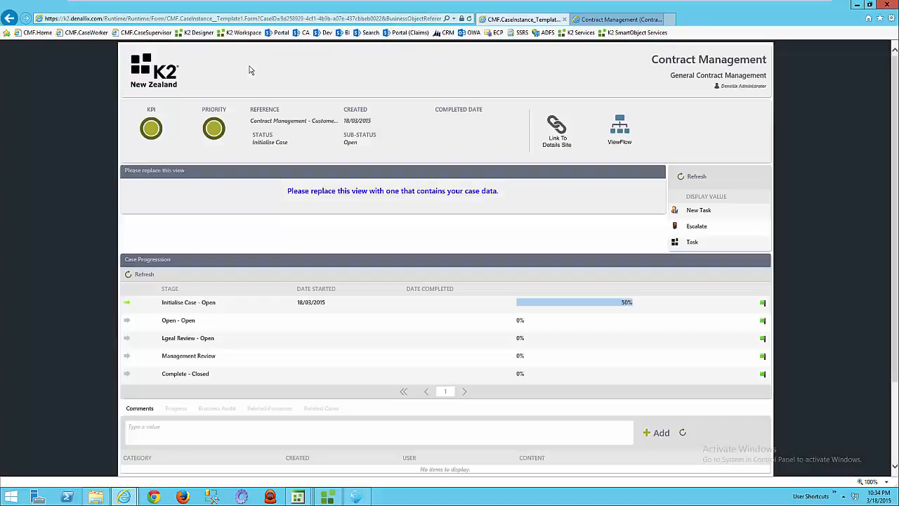
# Add the comment "please do ASAP" to the Customer Contract case.
pyautogui.scroll(-3, 682, 146)
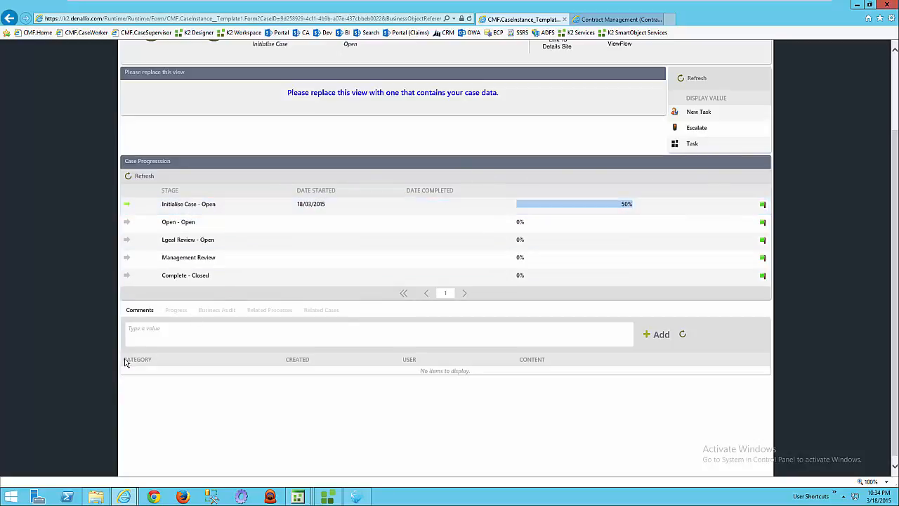
pyautogui.click(190, 341)
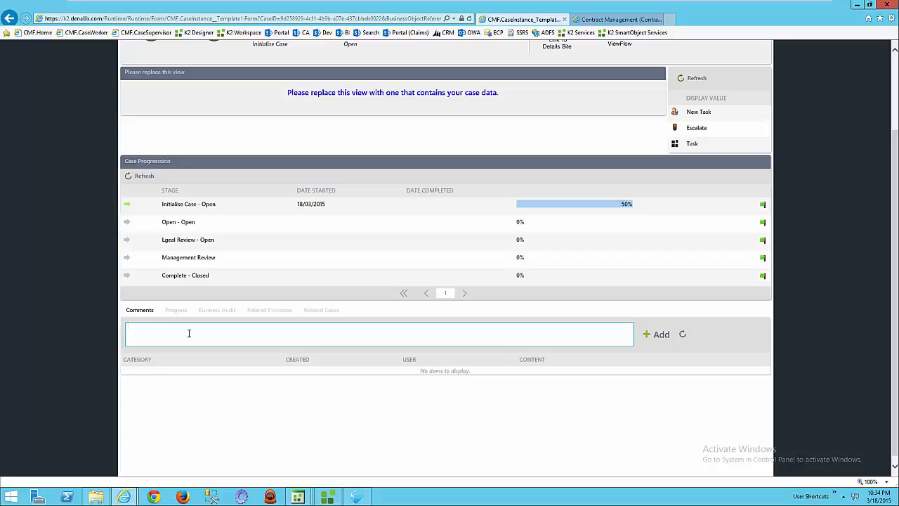
pyautogui.write('please do ASAP')
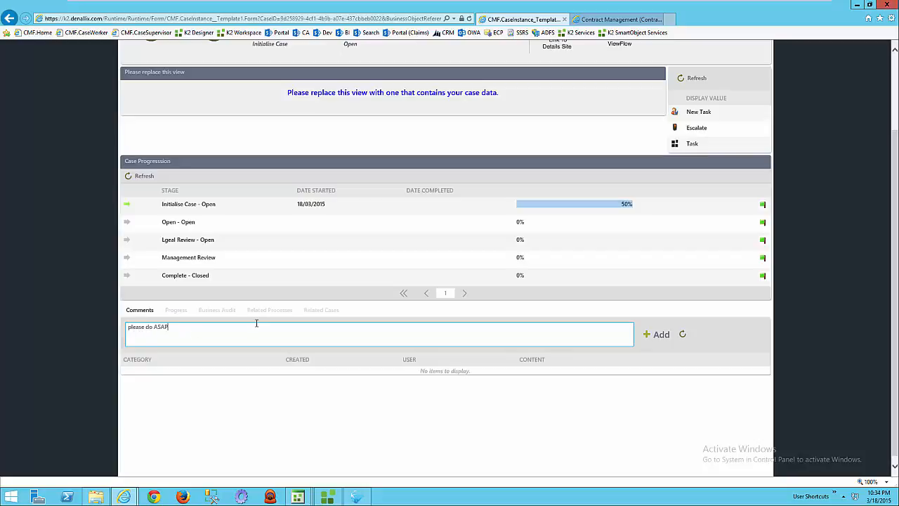
pyautogui.click(664, 335)
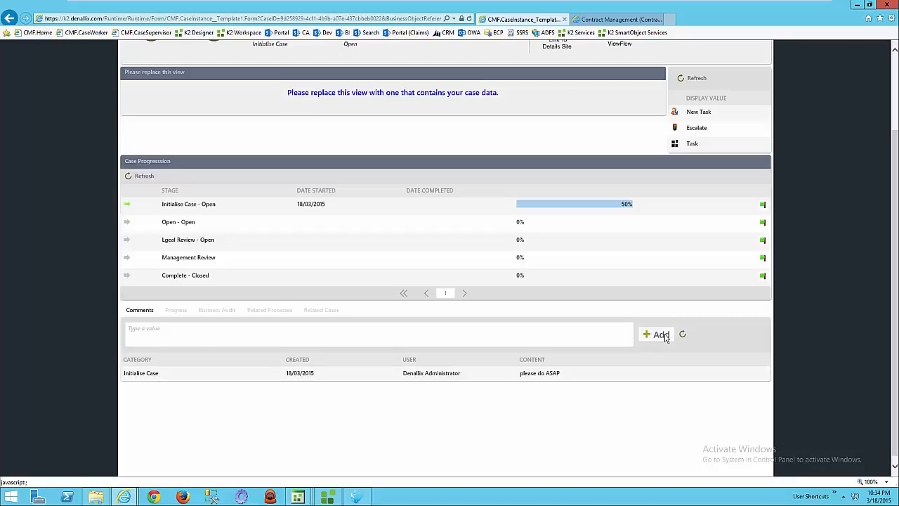
# View the case's Progress, Business Audit and Related Processes sections.
pyautogui.click(167, 312)
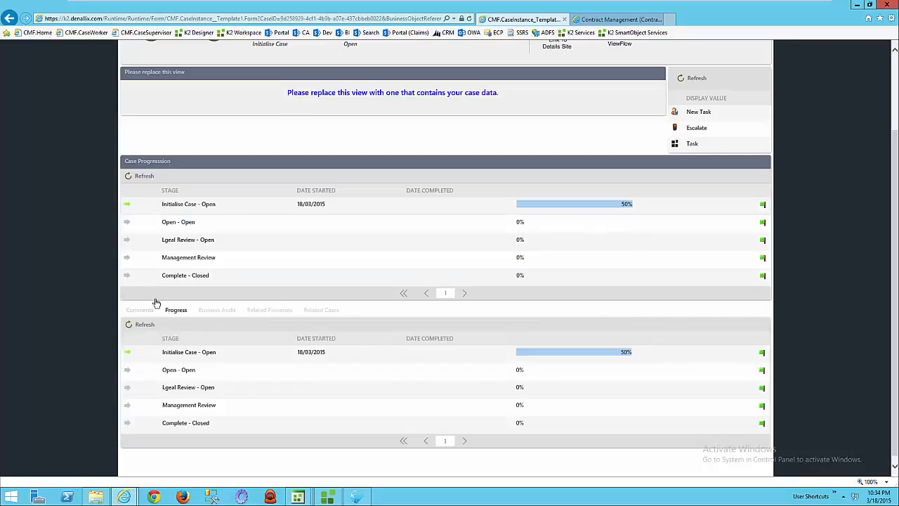
pyautogui.click(230, 315)
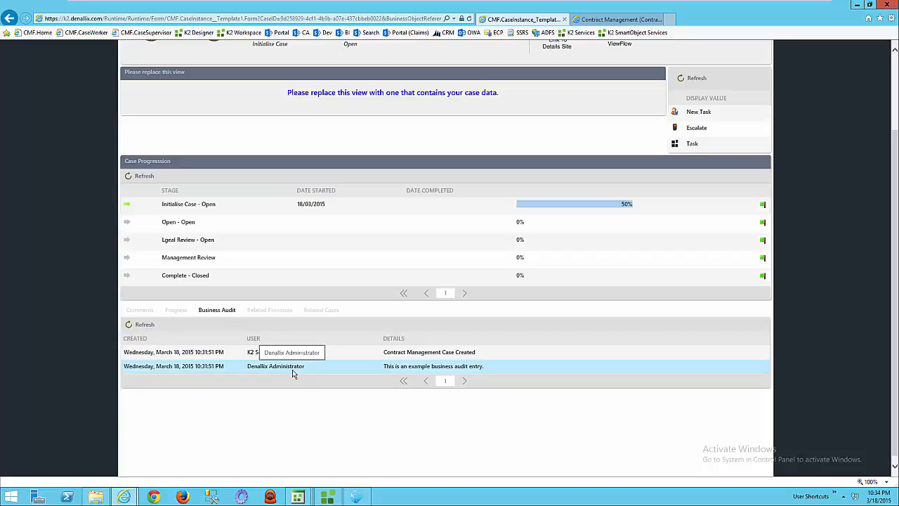
pyautogui.click(271, 314)
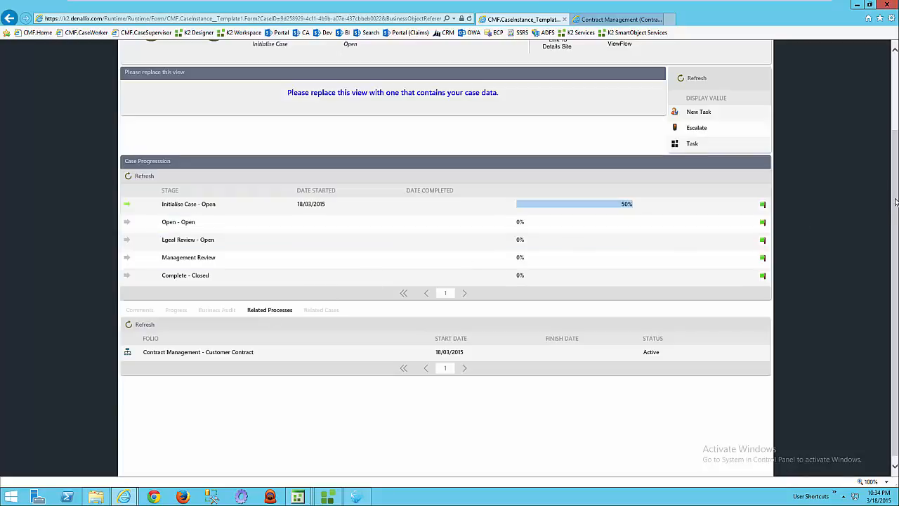
# Look over the New Task, Escalate and Task actions offered for the case.
pyautogui.moveTo(896, 203); pyautogui.dragTo(895, 127)
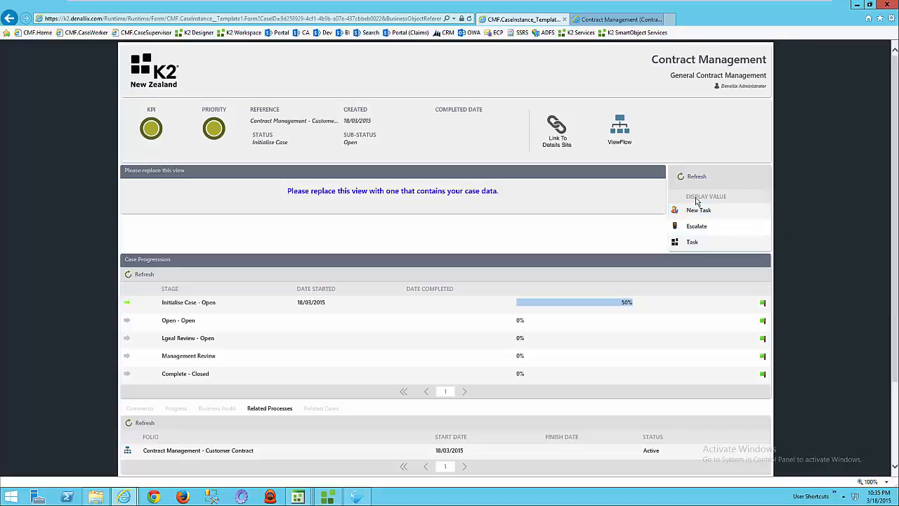
pyautogui.click(715, 243)
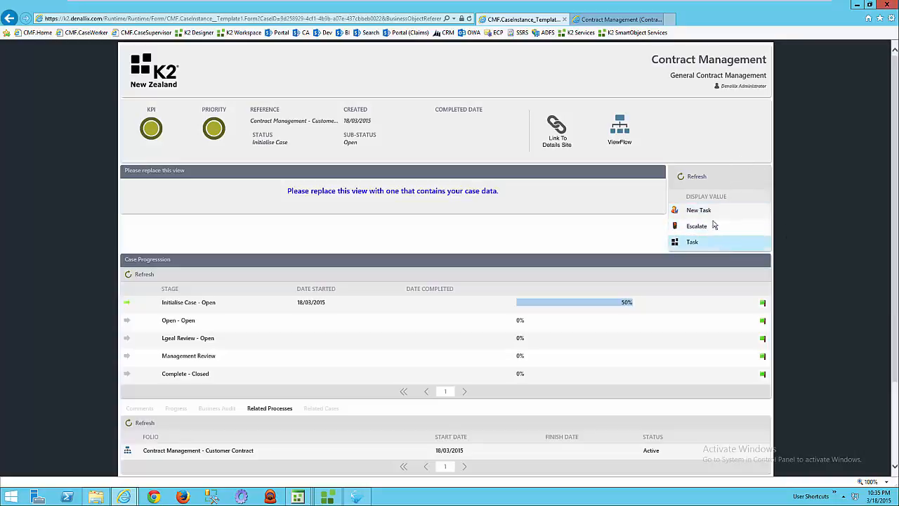
pyautogui.click(739, 211)
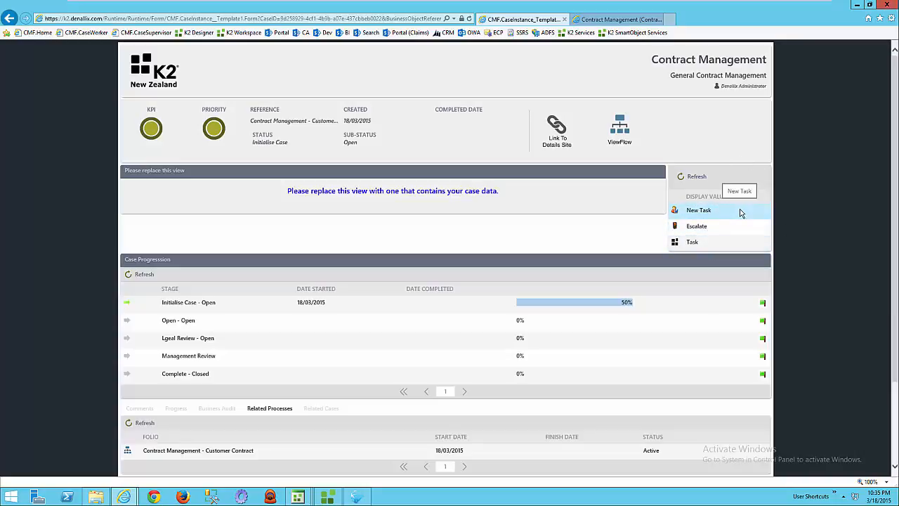
pyautogui.click(736, 226)
pyautogui.click(735, 213)
pyautogui.click(734, 227)
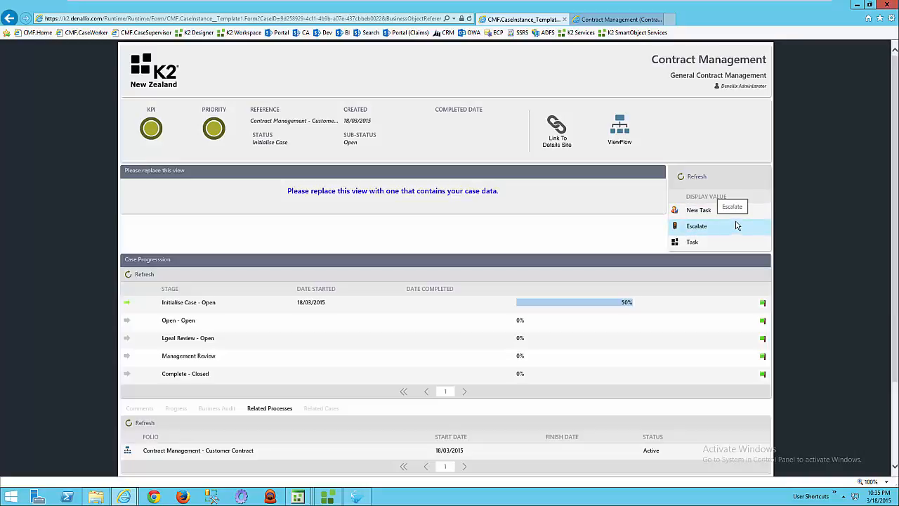
pyautogui.click(717, 247)
# Escalate the Customer Contract case with priority High and the comment "do NOW".
pyautogui.click(728, 227)
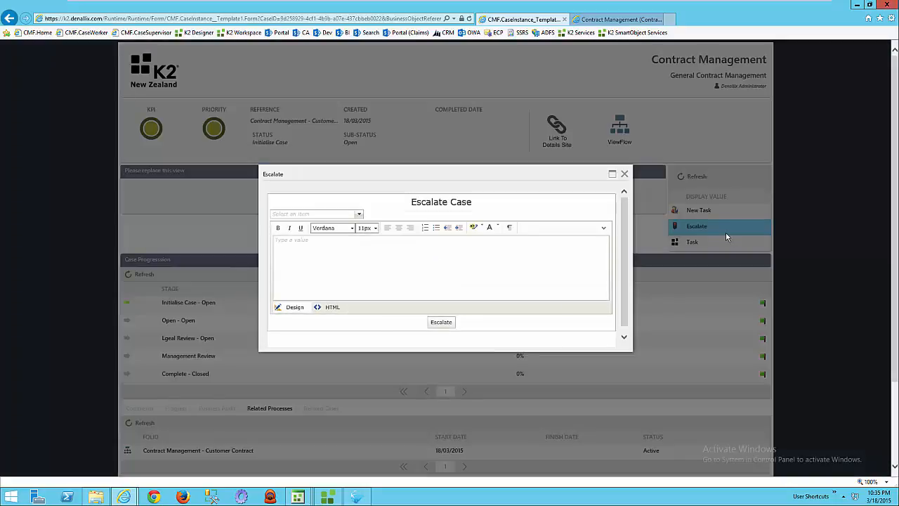
pyautogui.click(359, 215)
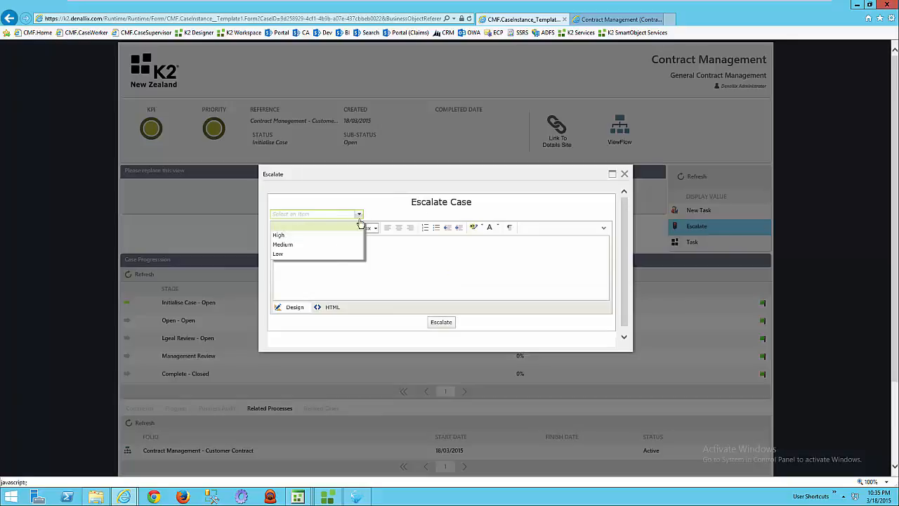
pyautogui.click(320, 237)
pyautogui.click(336, 248)
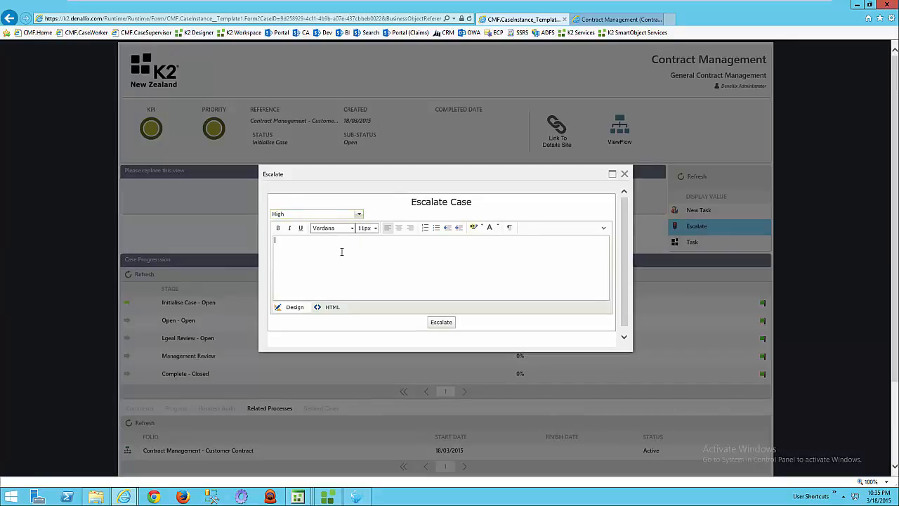
pyautogui.write('do')
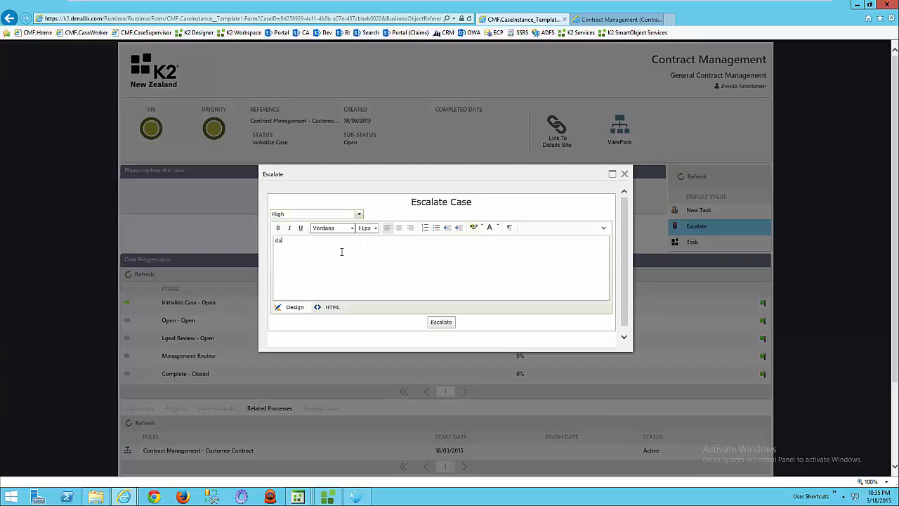
pyautogui.write(' NOW')
pyautogui.click(443, 322)
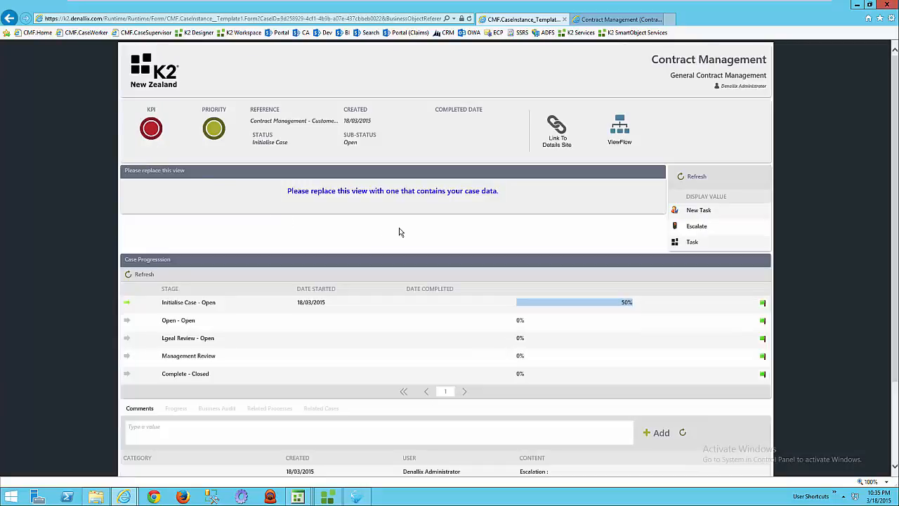
# Review the case's comment list for the escalation entry.
pyautogui.scroll(-3, 895, 246)
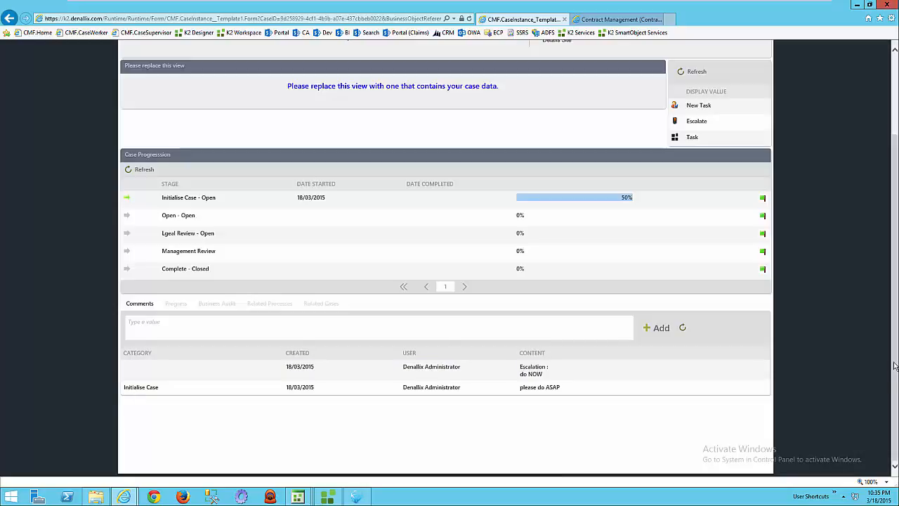
pyautogui.rightClick(889, 268)
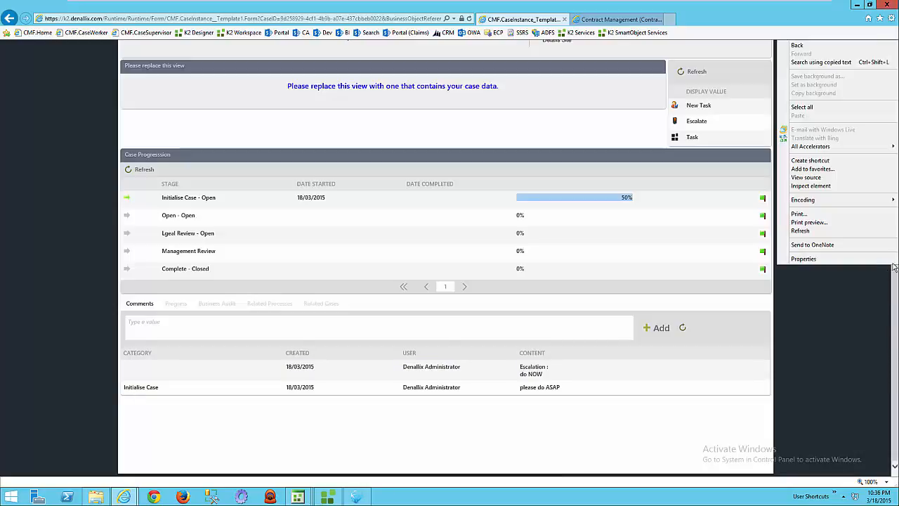
pyautogui.click(897, 274)
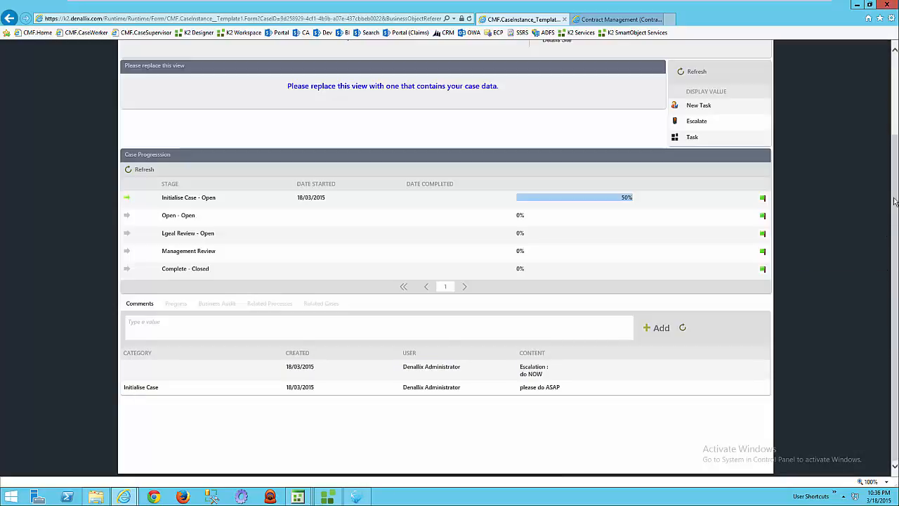
pyautogui.rightClick(892, 171)
pyautogui.click(896, 133)
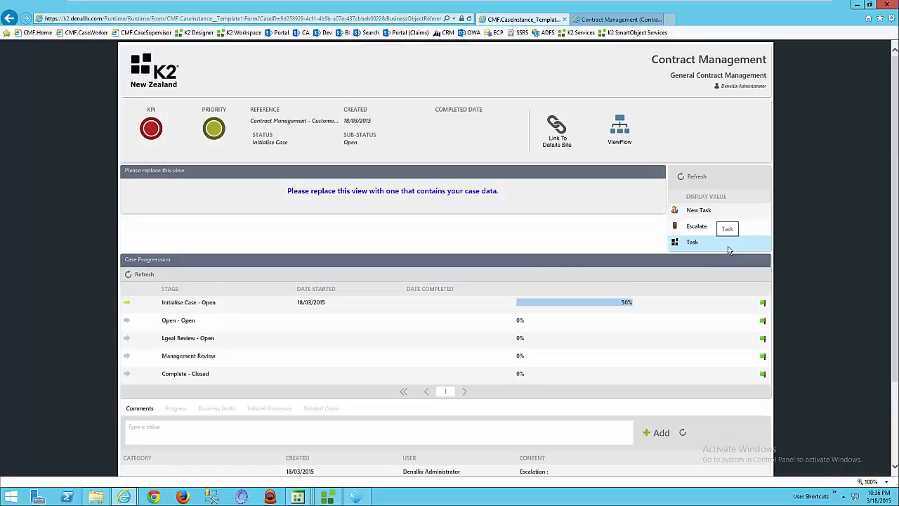
# Submit the case's current task with the action Task Complete and reload the case page.
pyautogui.click(728, 246)
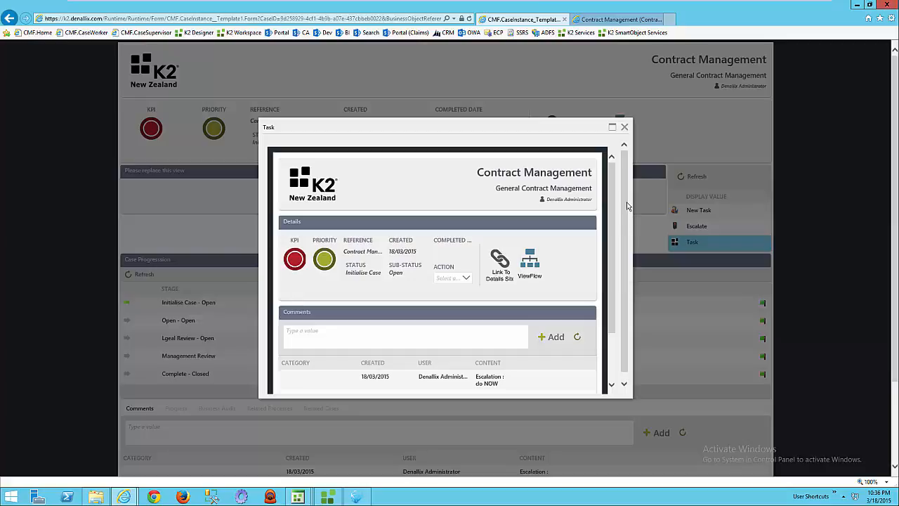
pyautogui.moveTo(628, 211); pyautogui.dragTo(610, 354)
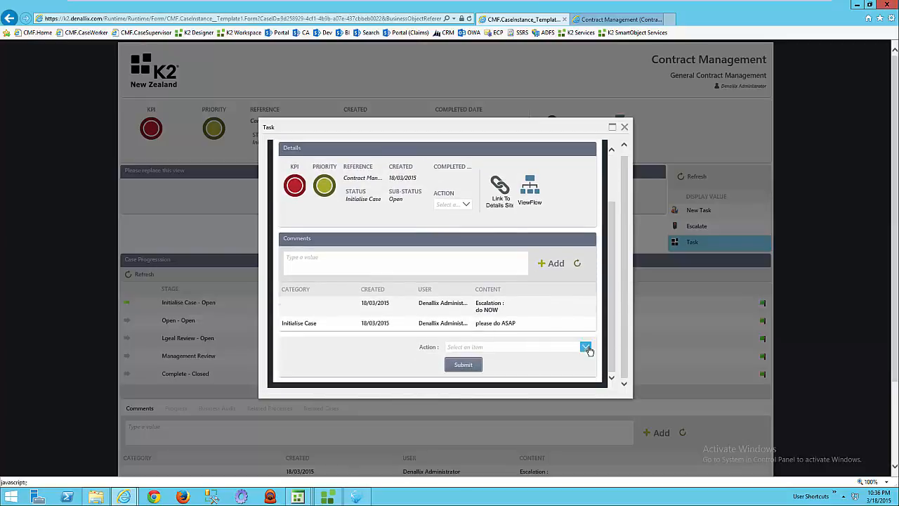
pyautogui.click(585, 346)
pyautogui.click(473, 332)
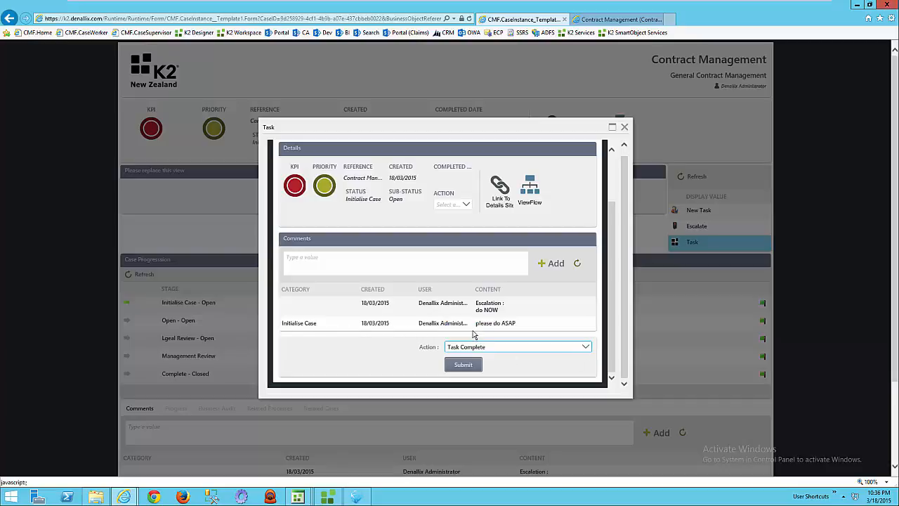
pyautogui.click(463, 365)
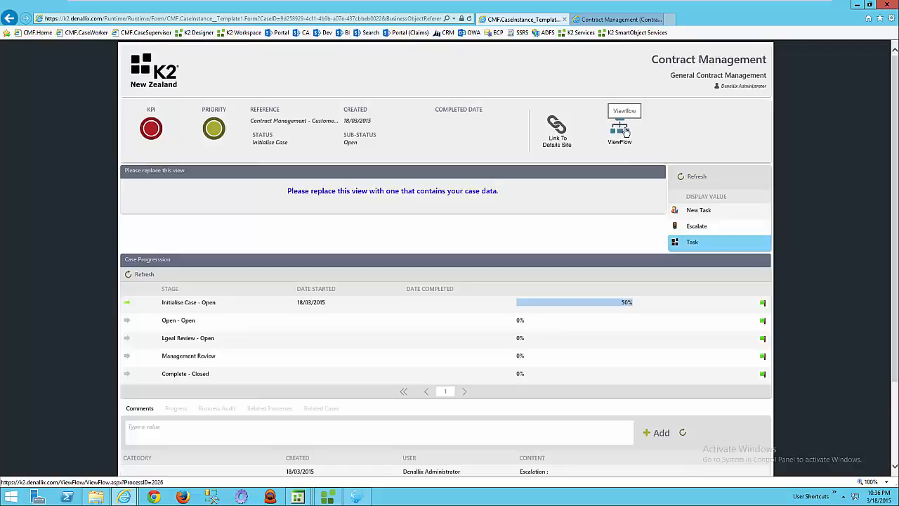
pyautogui.click(469, 20)
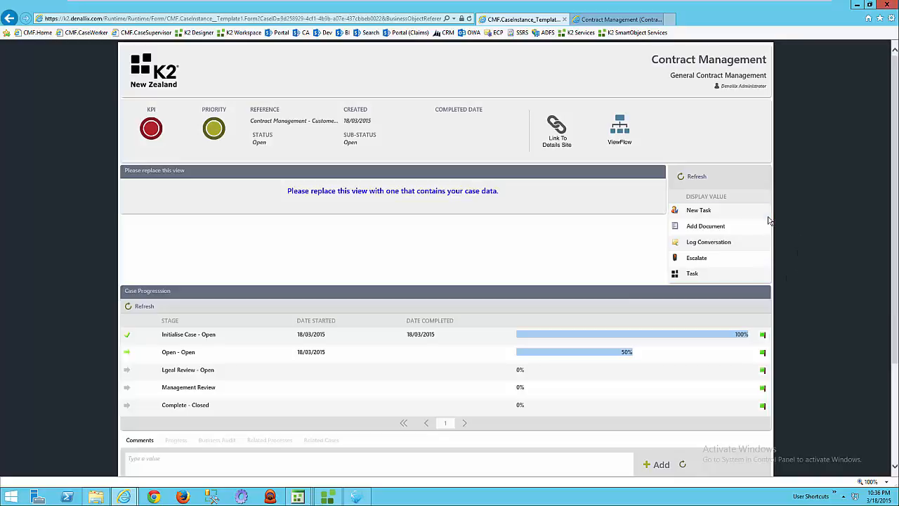
# Start a new task for the case with the title "Check References".
pyautogui.moveTo(896, 231); pyautogui.dragTo(885, 212)
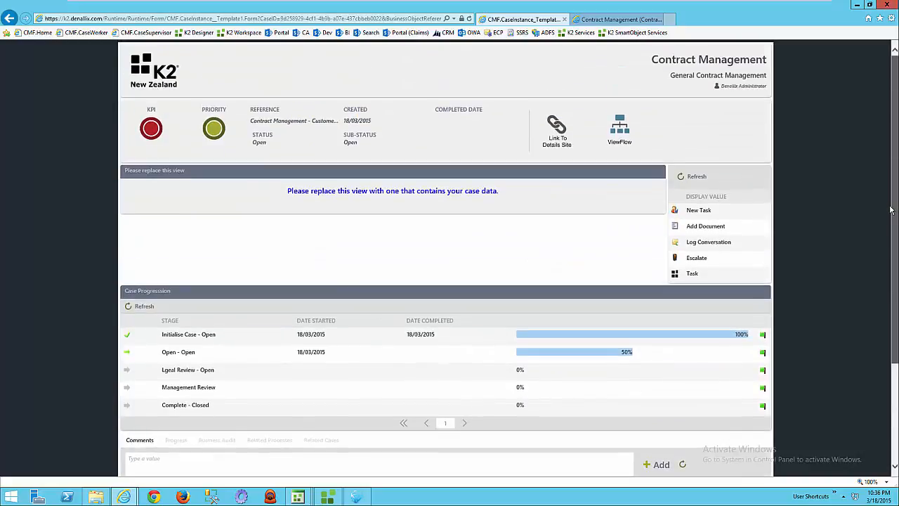
pyautogui.click(735, 218)
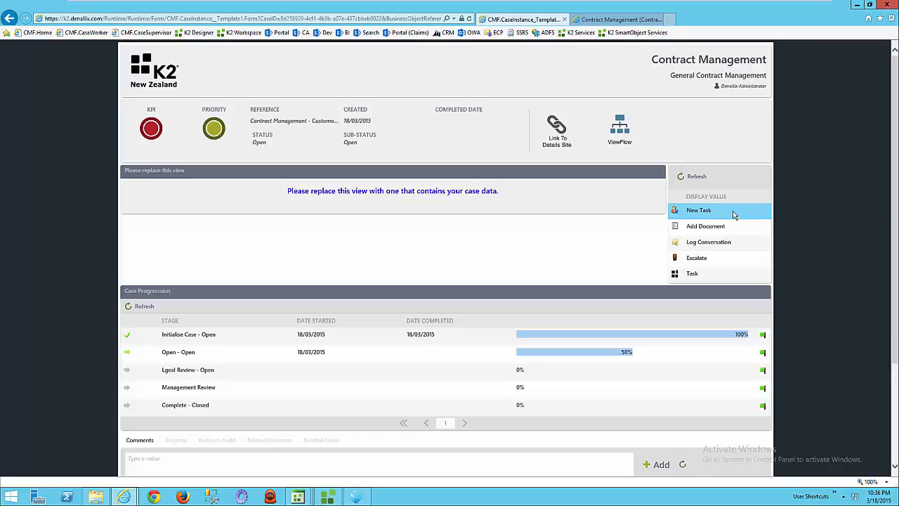
pyautogui.scroll(-2, 894, 313)
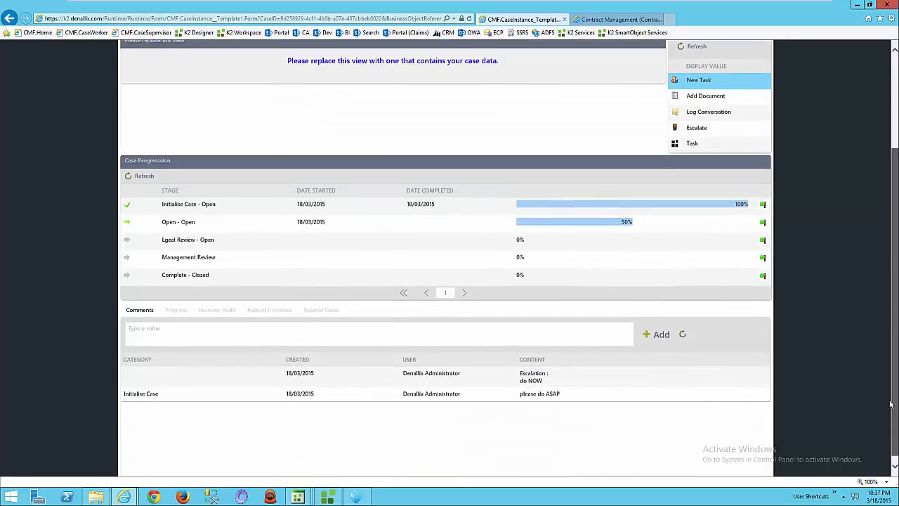
pyautogui.scroll(2, 895, 312)
pyautogui.click(752, 215)
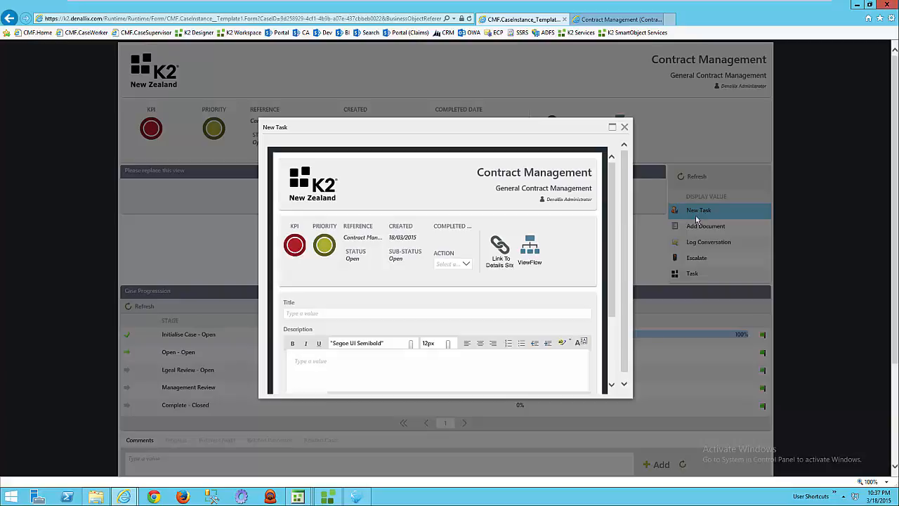
pyautogui.scroll(-1, 619, 270)
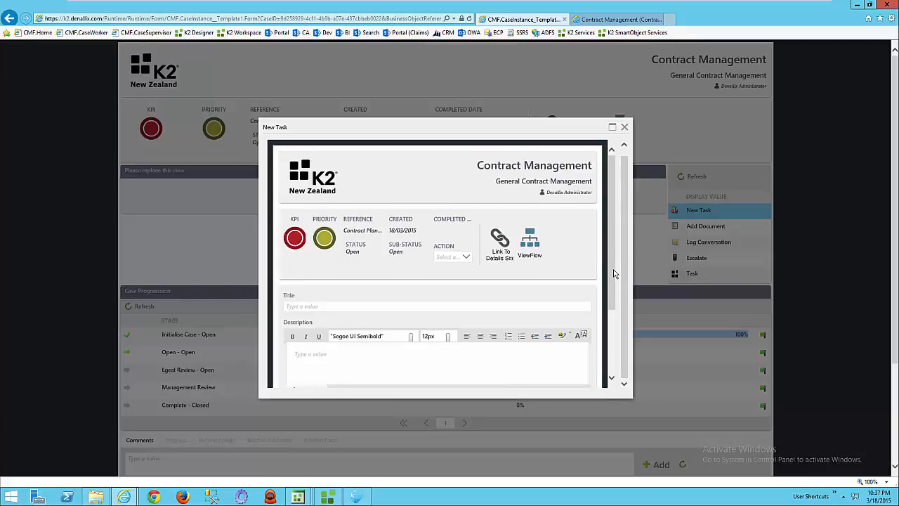
pyautogui.scroll(-2, 619, 270)
pyautogui.click(508, 252)
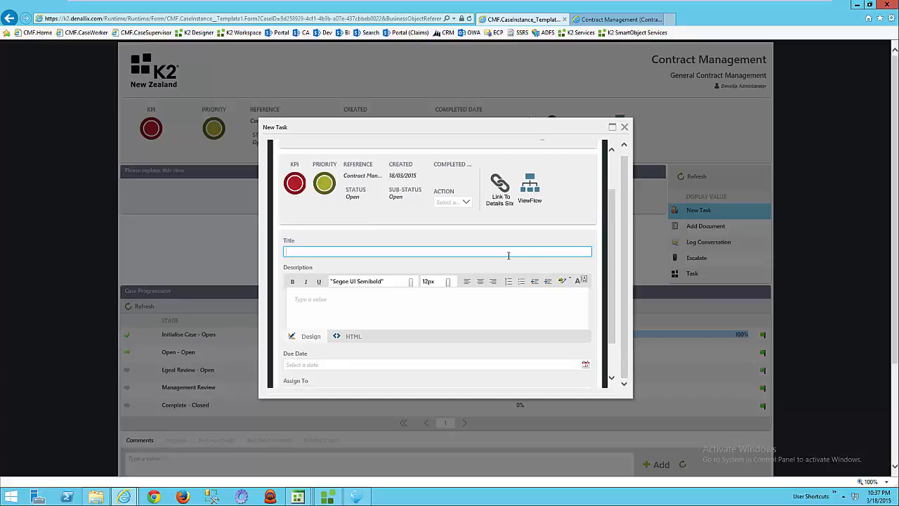
pyautogui.write('Check References')
# Set the task's due date to 3/17/2015, fill in the assignee's name and try to submit it.
pyautogui.moveTo(614, 270); pyautogui.dragTo(615, 314)
pyautogui.click(585, 321)
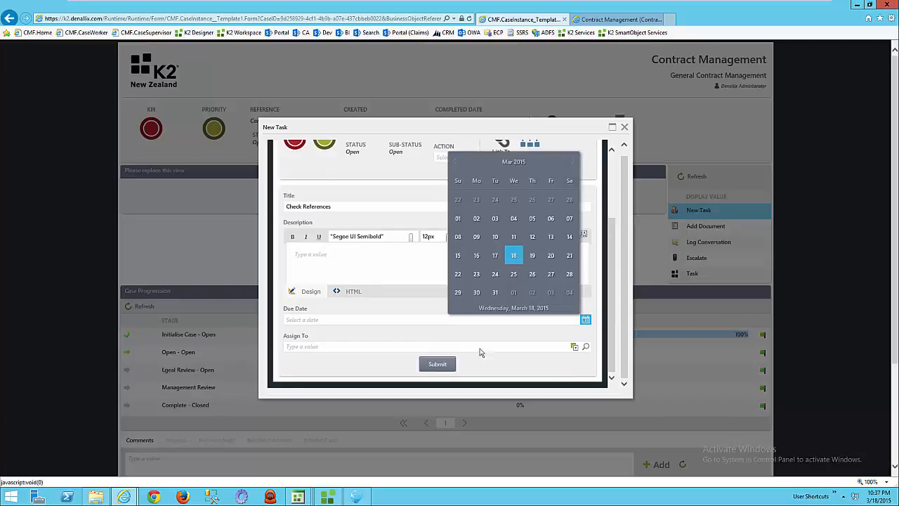
pyautogui.click(495, 259)
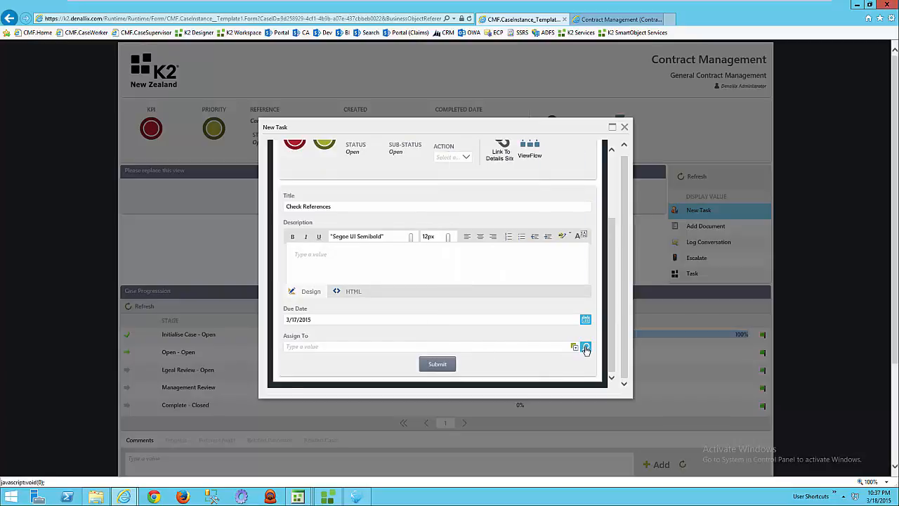
pyautogui.click(543, 347)
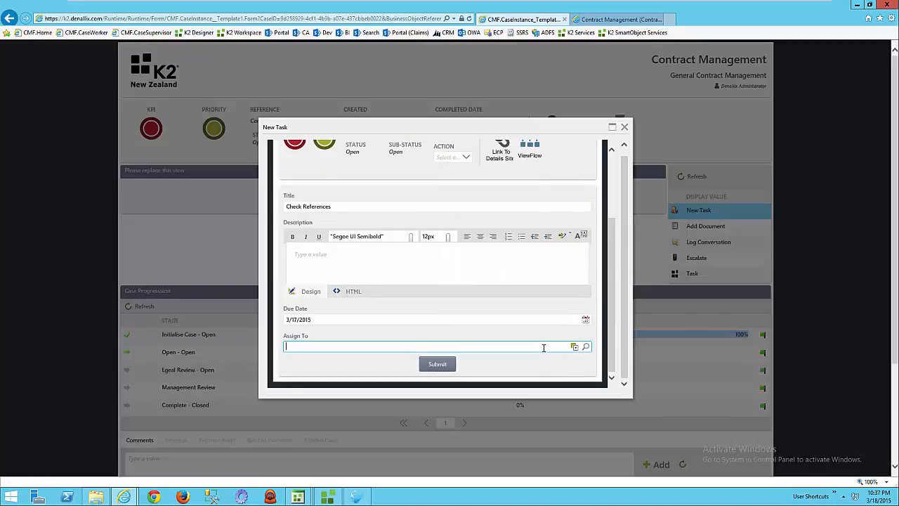
pyautogui.write('bob')
pyautogui.click(441, 366)
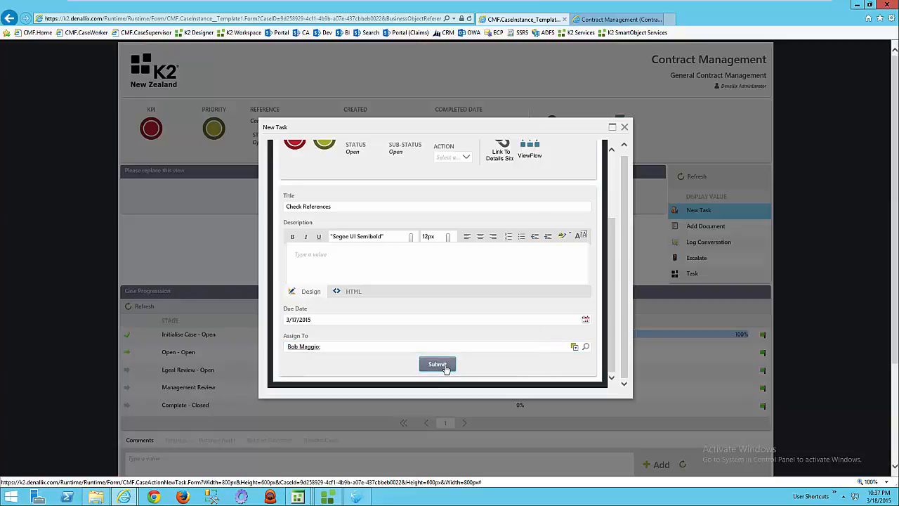
pyautogui.rightClick(446, 370)
pyautogui.click(432, 365)
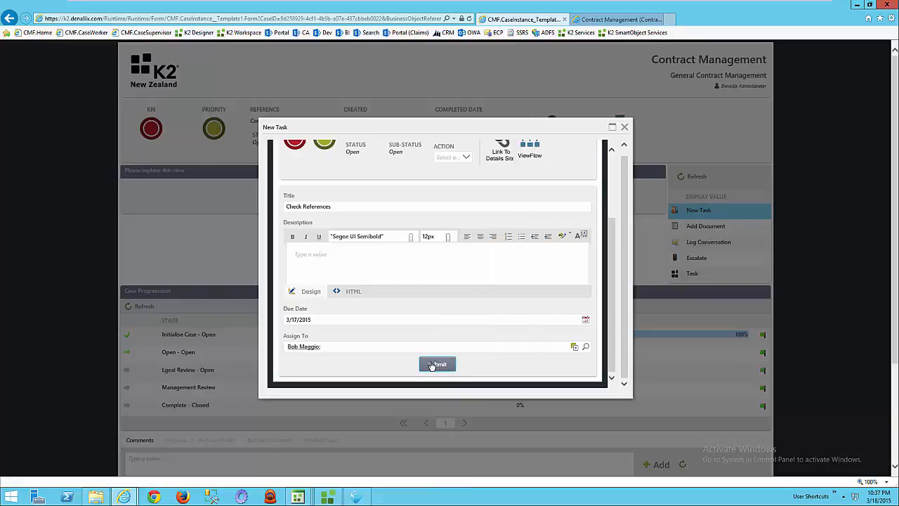
# Enter the task description "please check references for customer" and submit the task.
pyautogui.click(417, 257)
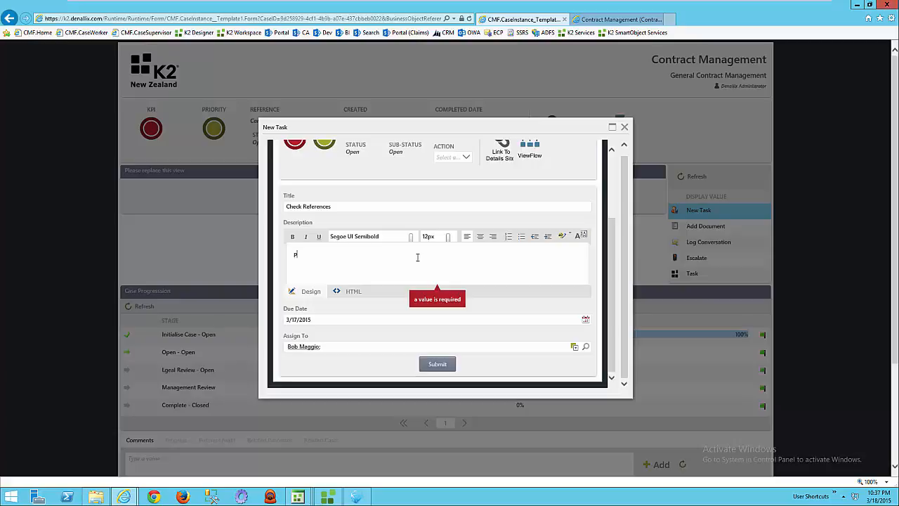
pyautogui.write('please check references for customer')
pyautogui.click(437, 364)
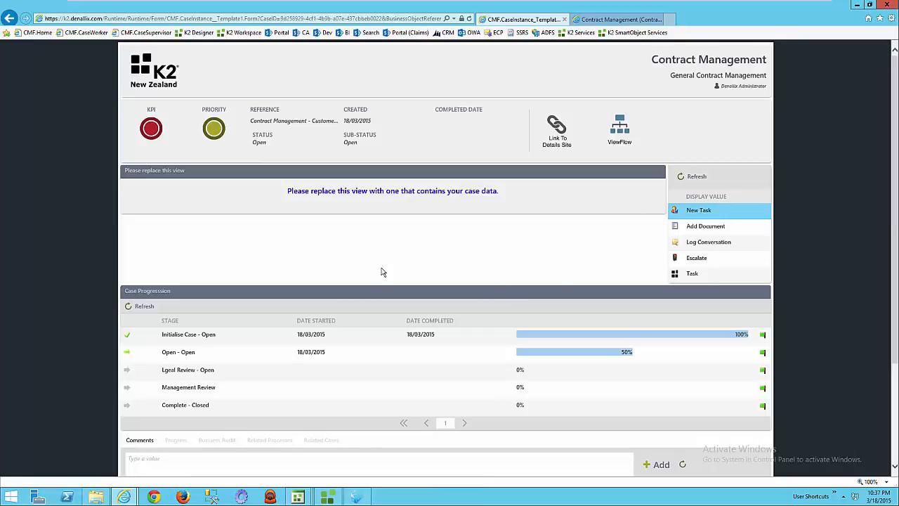
# View the case's Related Processes and refresh the list to look for the new task.
pyautogui.moveTo(895, 282); pyautogui.dragTo(895, 375)
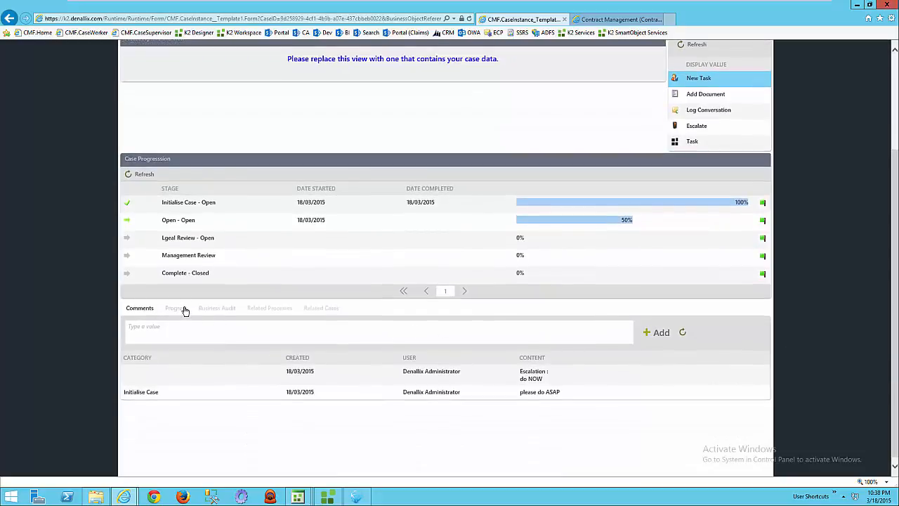
pyautogui.click(222, 309)
pyautogui.click(258, 310)
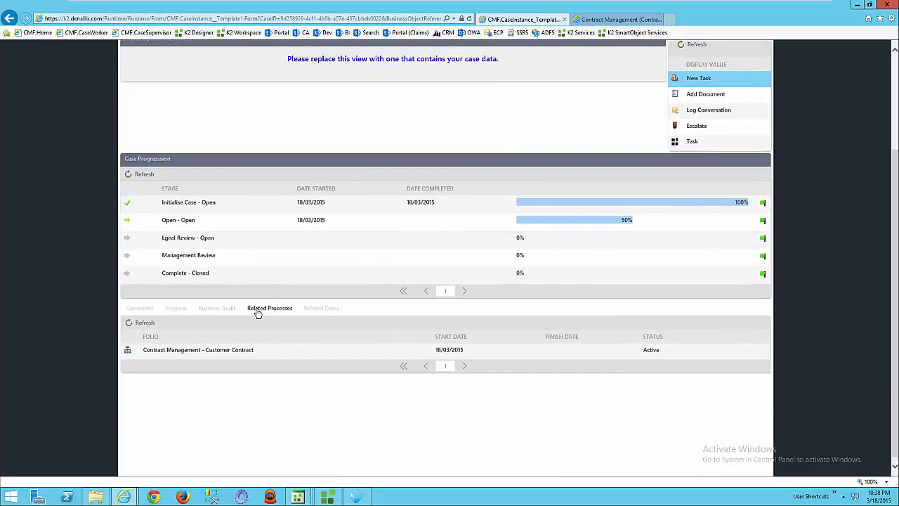
pyautogui.click(147, 323)
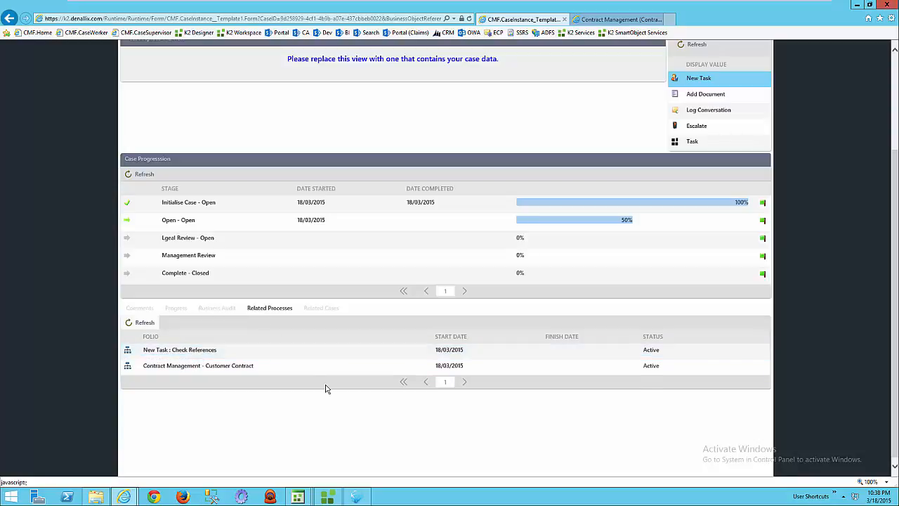
# Switch to the assignee's Internet Explorer session and list the Contract Management cases with status All.
pyautogui.click(271, 499)
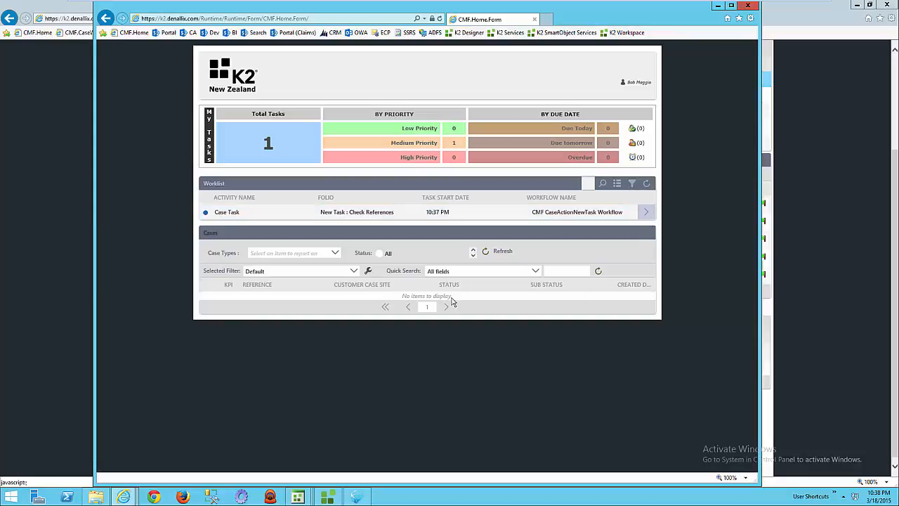
pyautogui.click(336, 255)
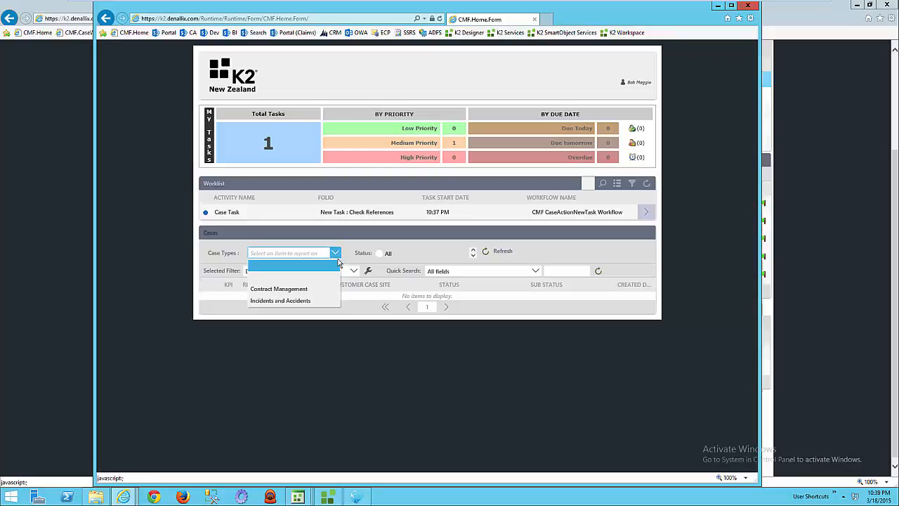
pyautogui.click(313, 290)
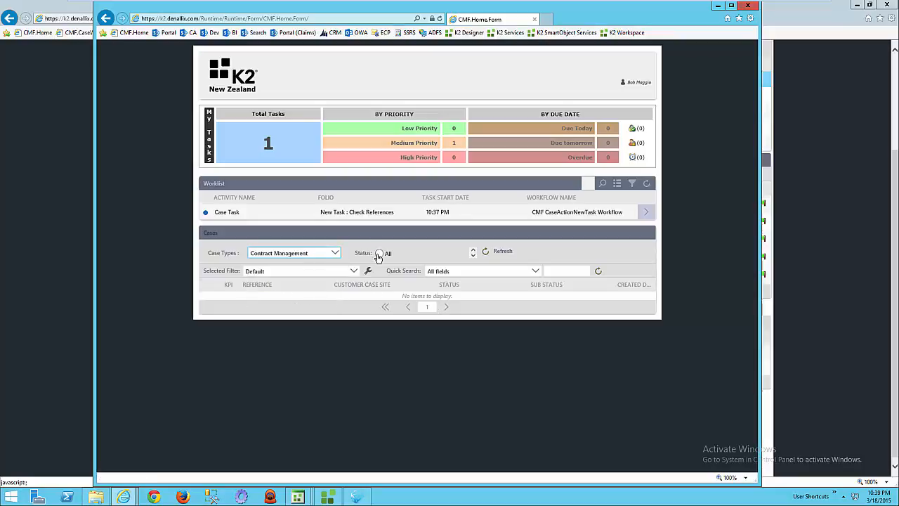
pyautogui.click(379, 254)
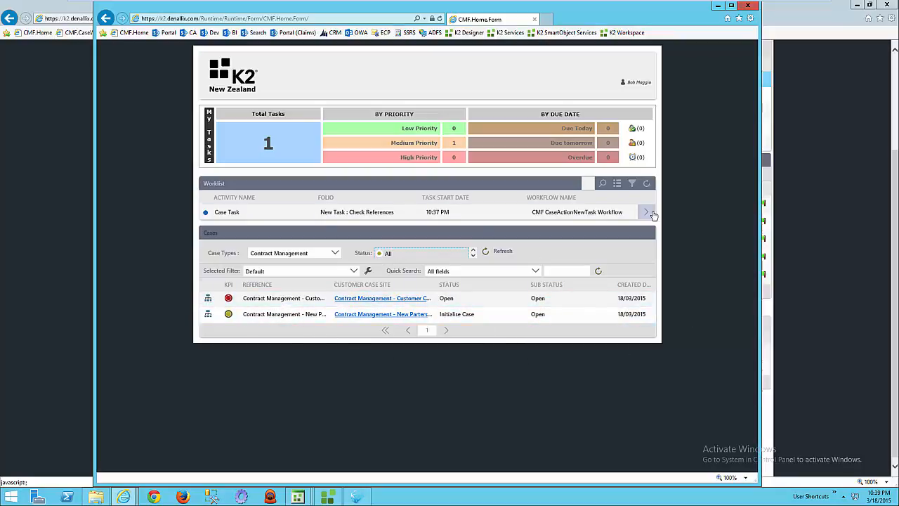
# Open the Check References case task from the worklist and submit it with the action Task Complete.
pyautogui.click(652, 214)
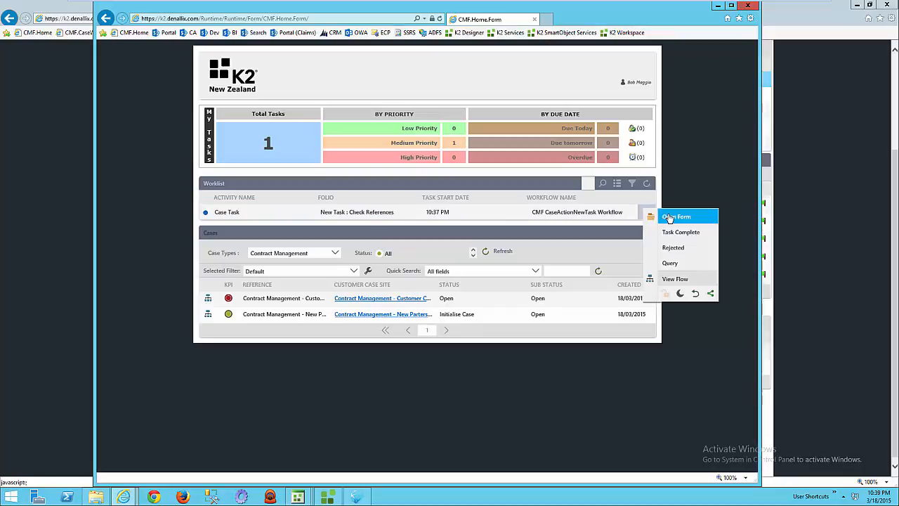
pyautogui.click(676, 217)
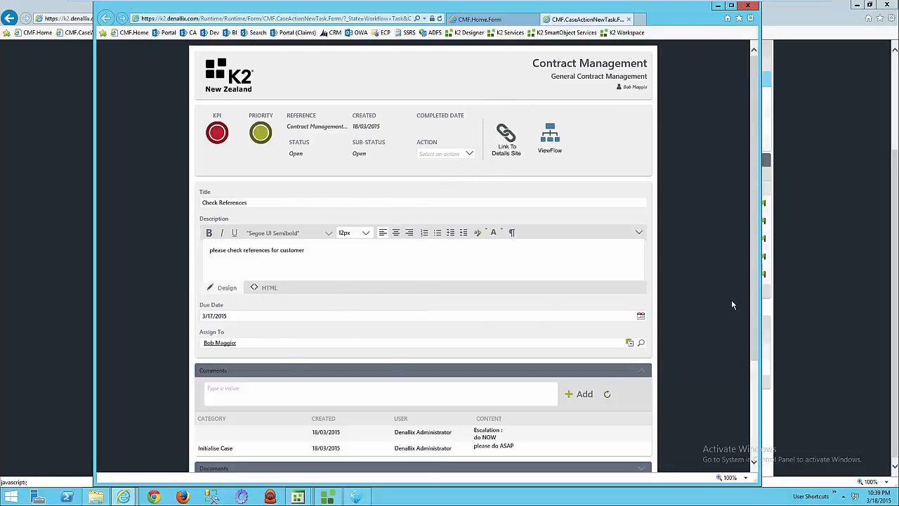
pyautogui.scroll(-3, 758, 291)
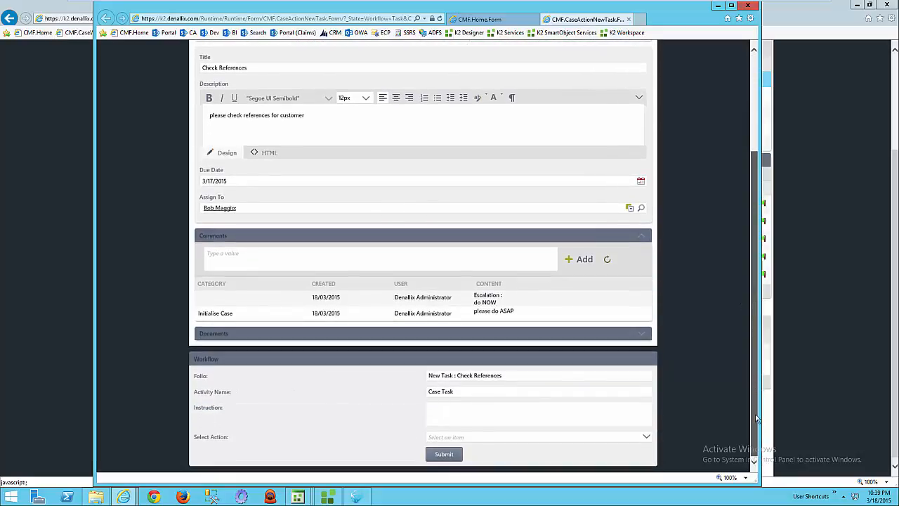
pyautogui.click(646, 437)
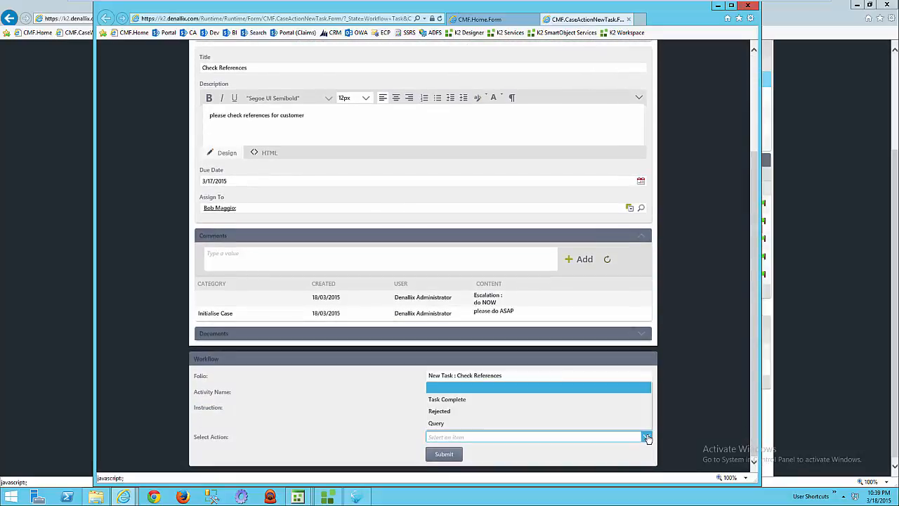
pyautogui.click(477, 403)
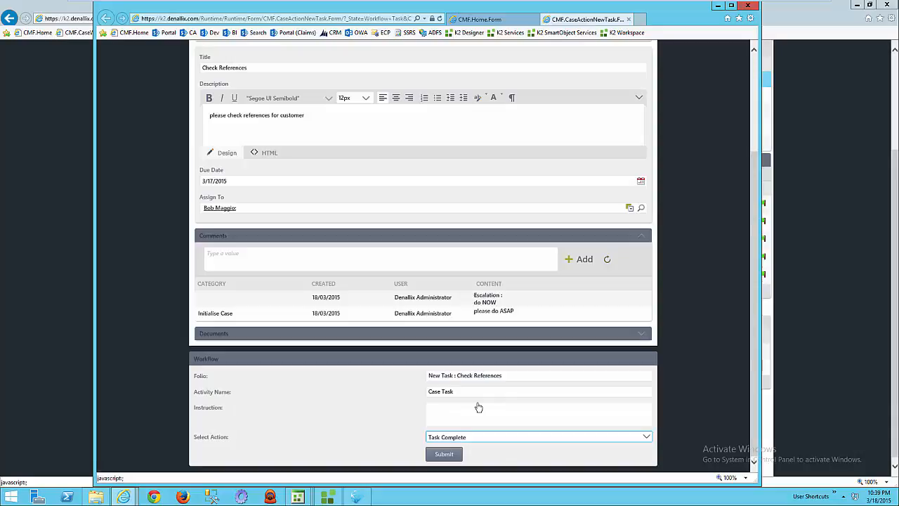
pyautogui.click(444, 454)
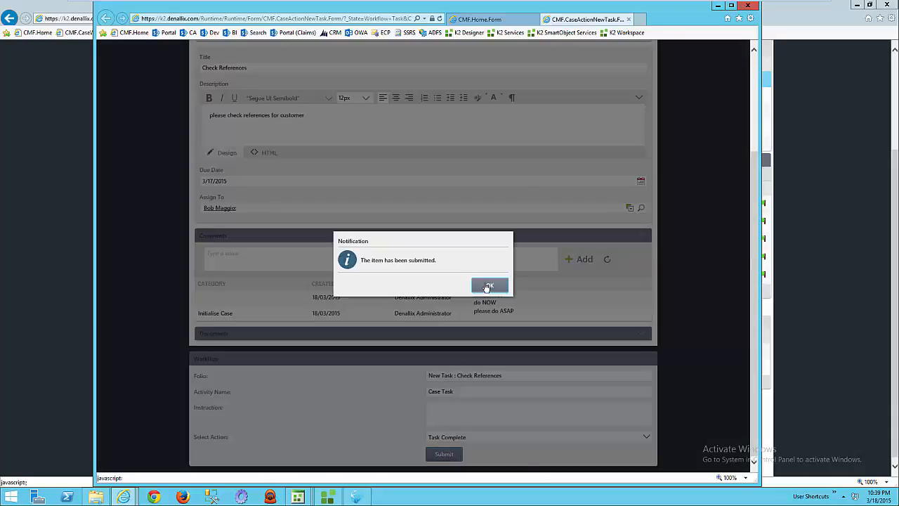
pyautogui.click(485, 287)
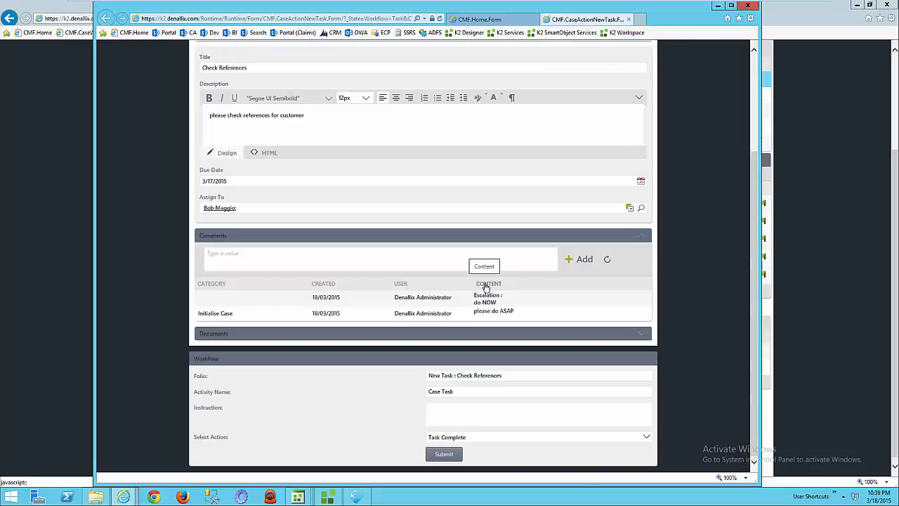
# Close the assignee's browser session and refresh the Related Processes of the Customer Contract case to check the task.
pyautogui.click(748, 6)
pyautogui.click(398, 251)
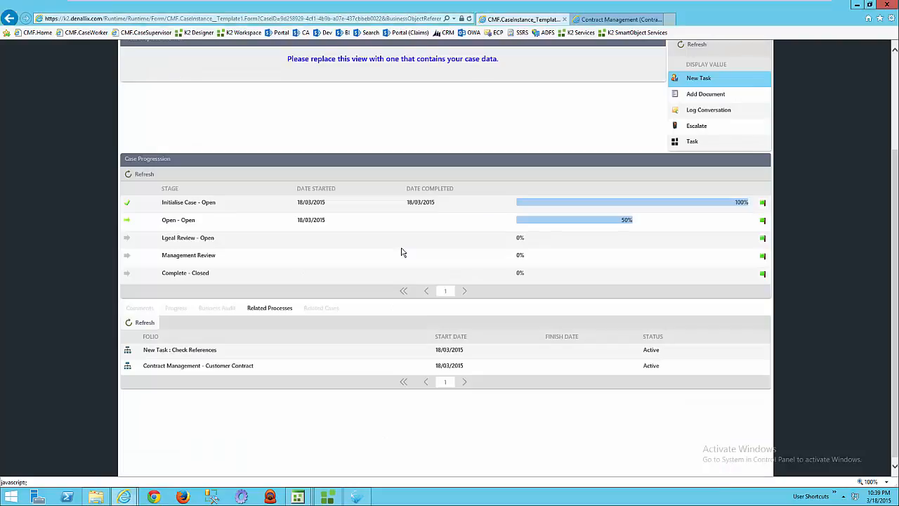
pyautogui.click(131, 323)
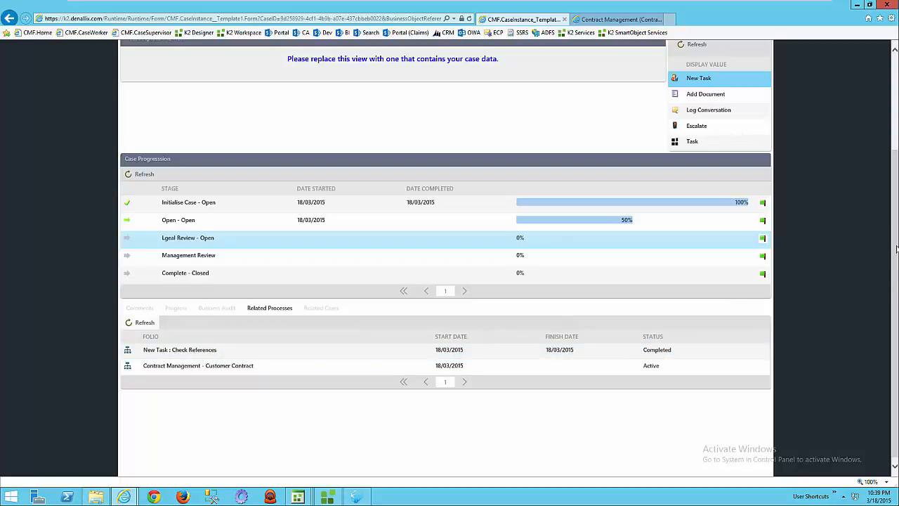
pyautogui.moveTo(896, 251); pyautogui.dragTo(885, 145)
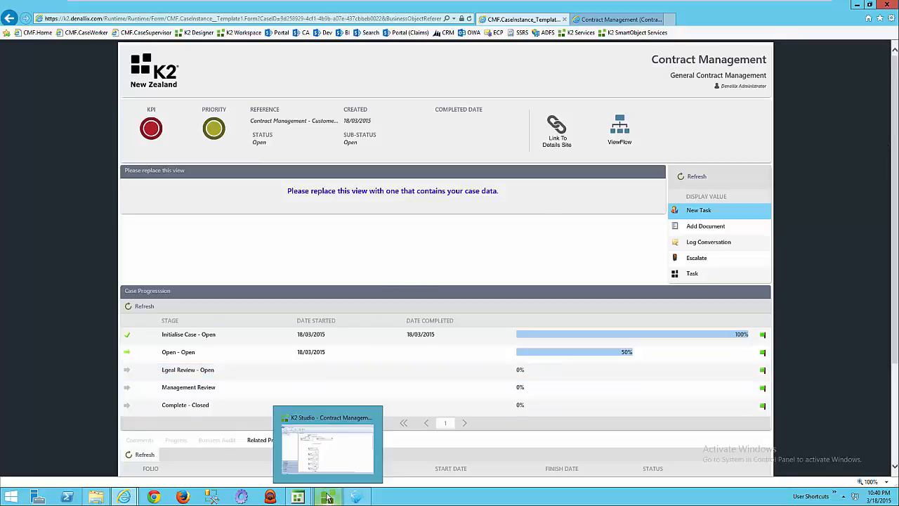
# Switch to the Case Type Utility and close its open Process Authoring window.
pyautogui.moveTo(298, 497)
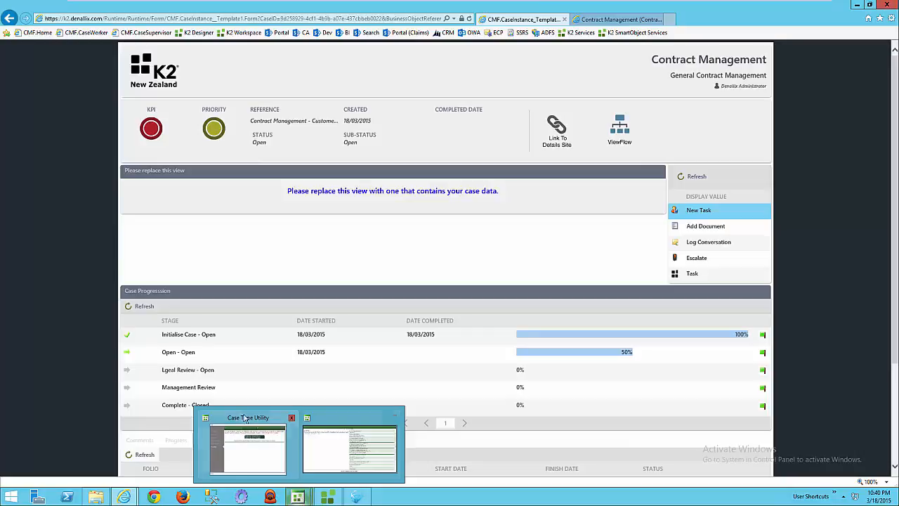
pyautogui.click(316, 430)
pyautogui.click(702, 43)
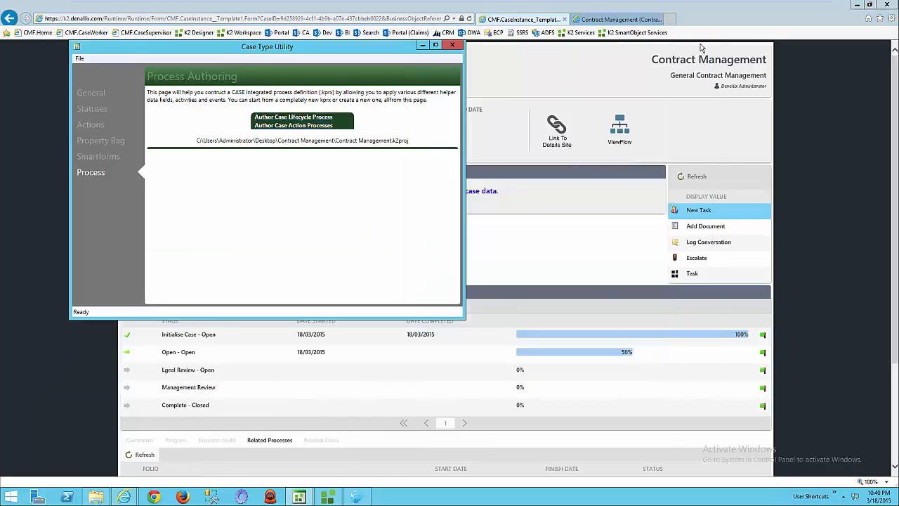
# Add a new case action to the case type with the display name "Check References".
pyautogui.click(95, 125)
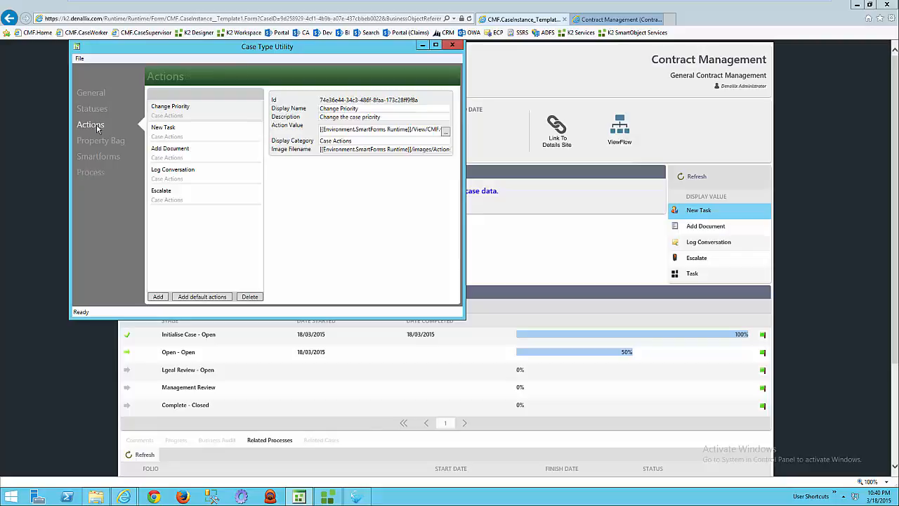
pyautogui.click(159, 298)
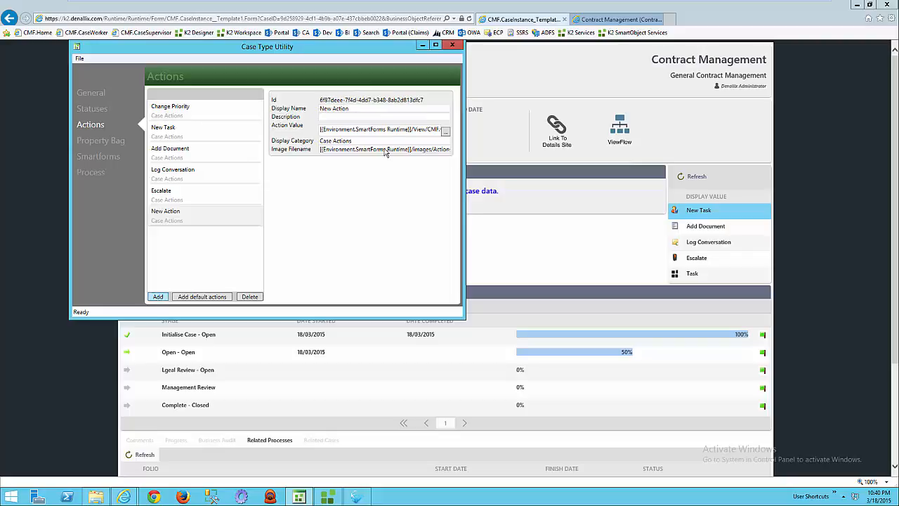
pyautogui.click(379, 111)
pyautogui.hotkey('ctrl', 'a')
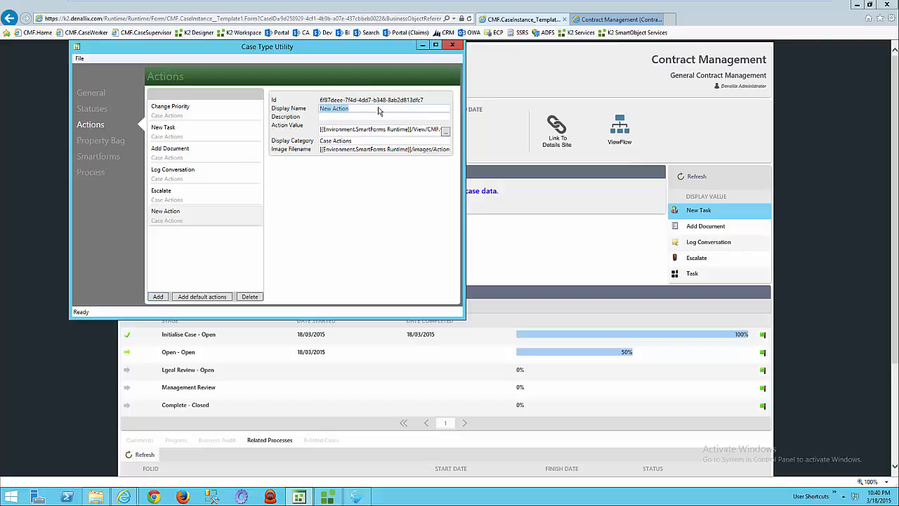
pyautogui.write('Check')
pyautogui.write(' Reef')
pyautogui.write('rences')
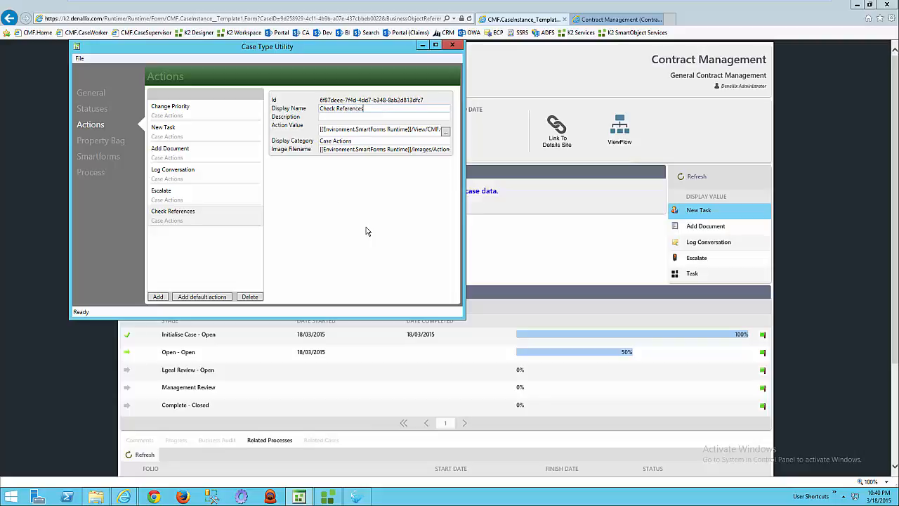
# Enable the Check References action for the Open status and save the case type.
pyautogui.click(92, 109)
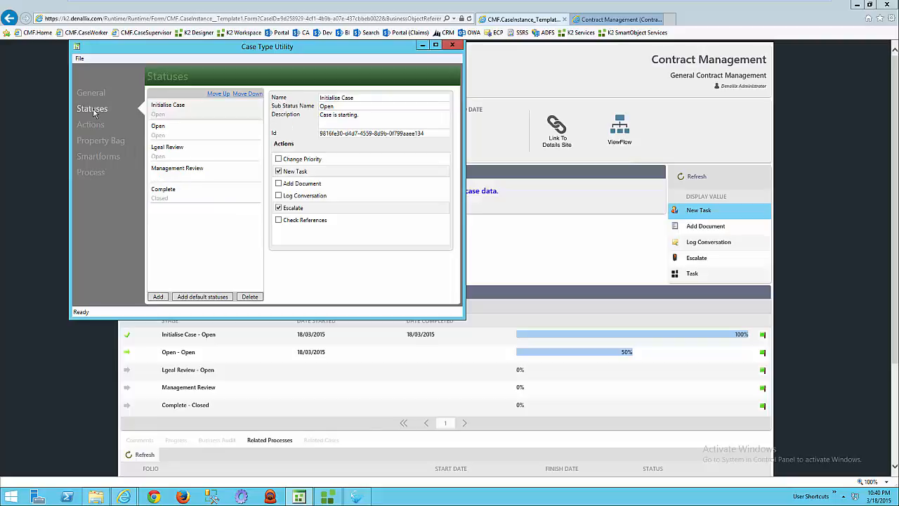
pyautogui.click(168, 133)
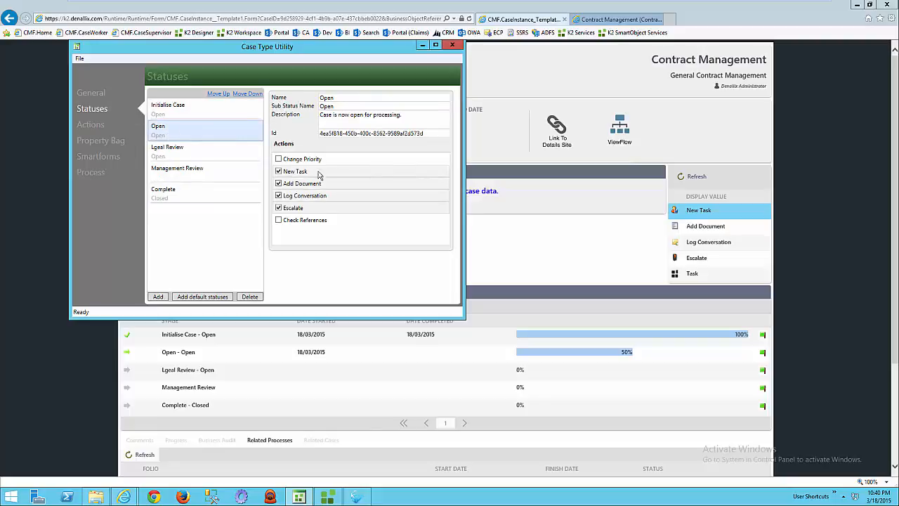
pyautogui.click(278, 220)
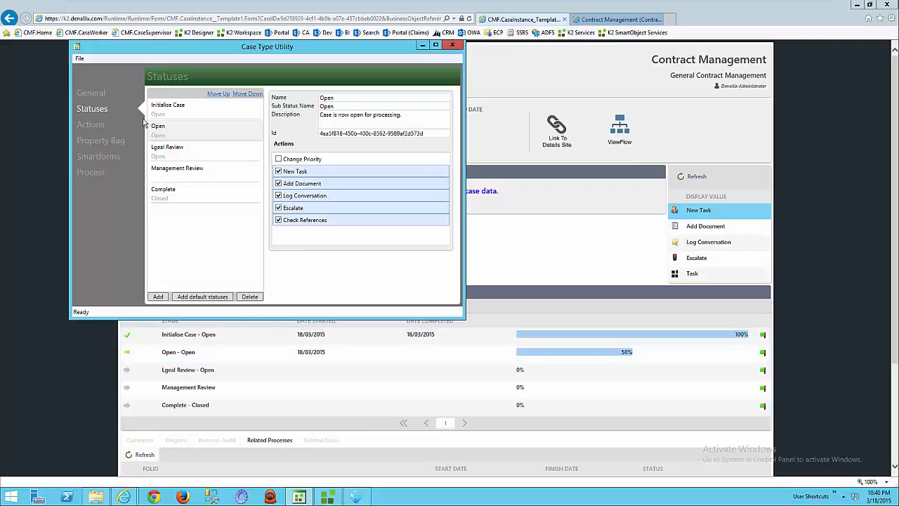
pyautogui.click(81, 59)
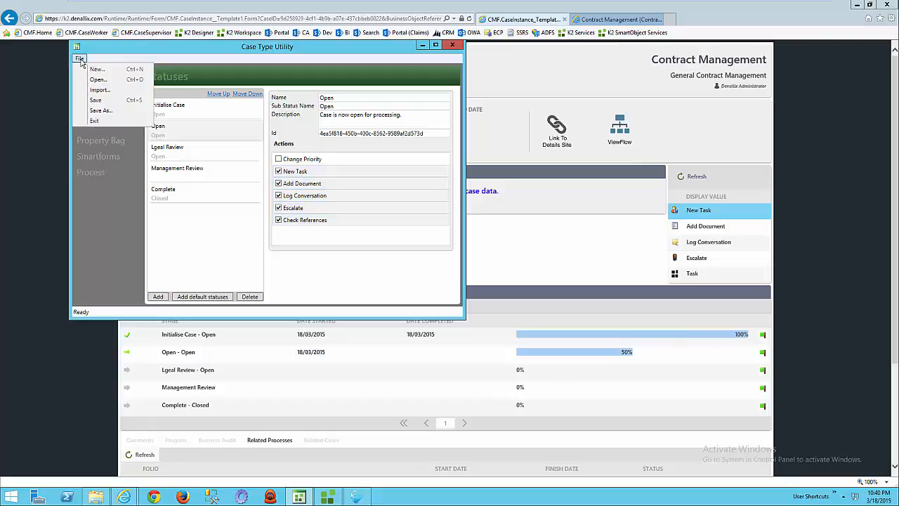
pyautogui.click(109, 99)
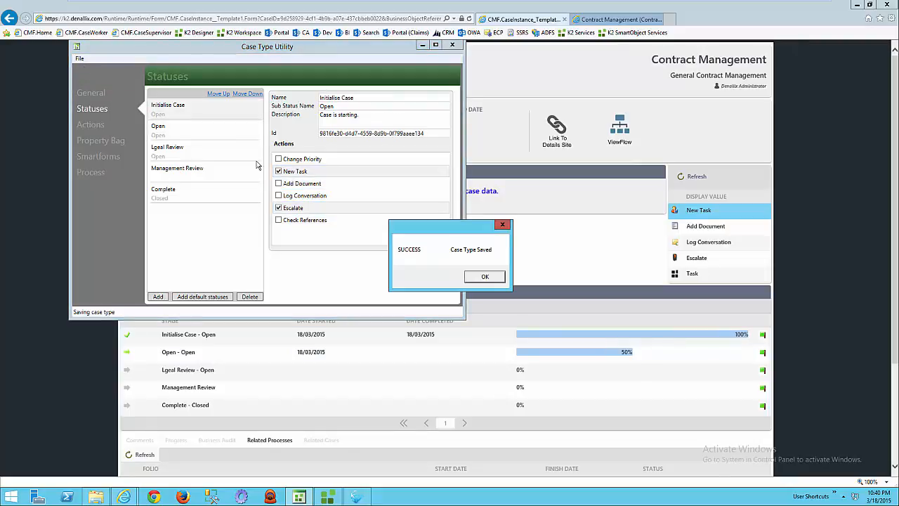
pyautogui.click(486, 280)
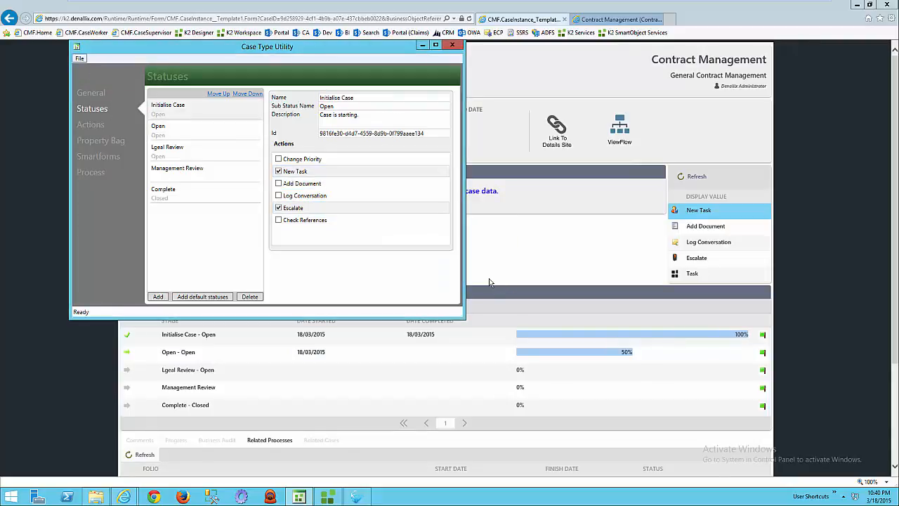
# Start authoring case action processes for the Contract Management project and select the Check References action.
pyautogui.click(90, 173)
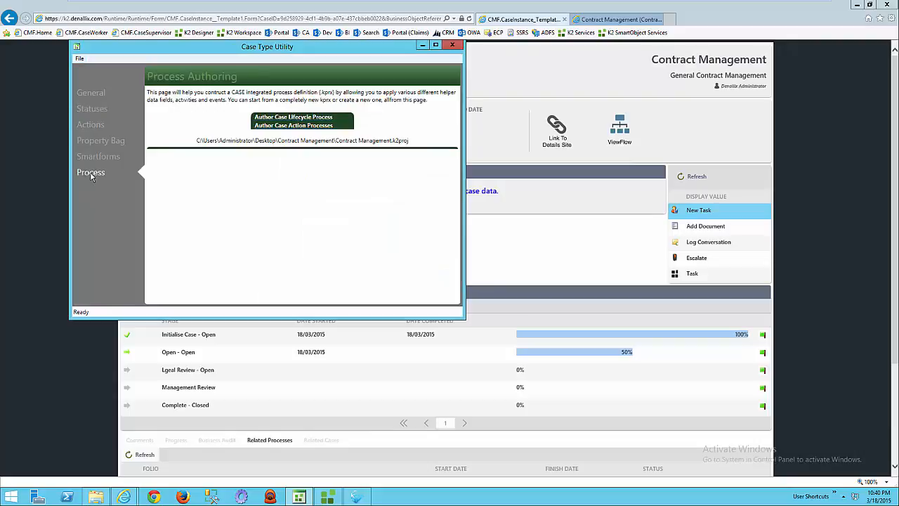
pyautogui.click(300, 126)
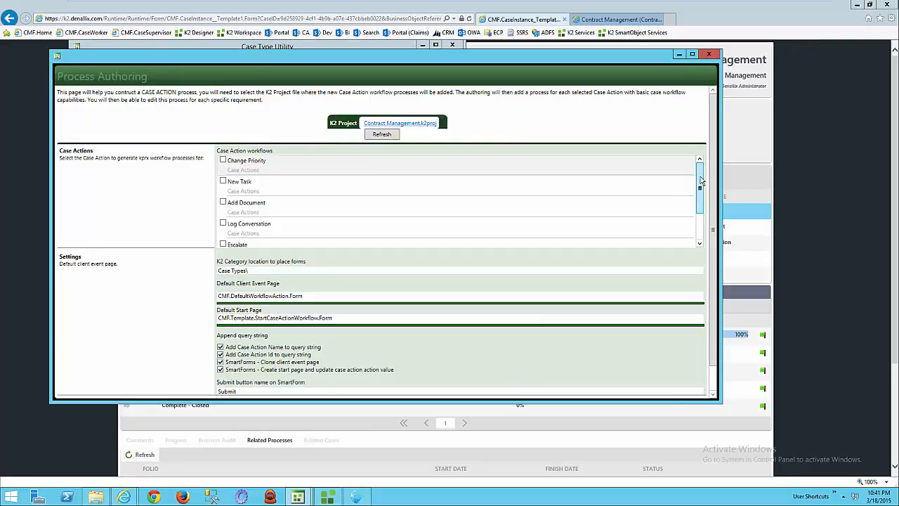
pyautogui.moveTo(701, 181); pyautogui.dragTo(701, 212)
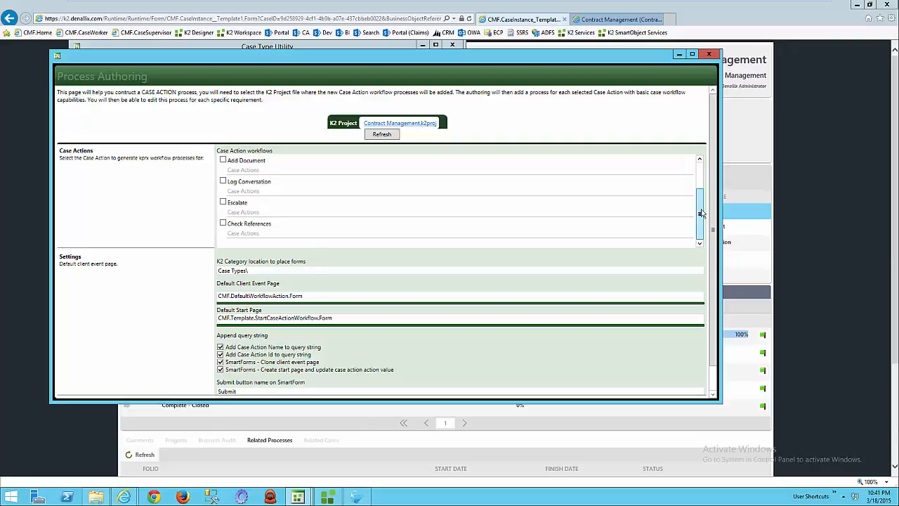
pyautogui.click(223, 224)
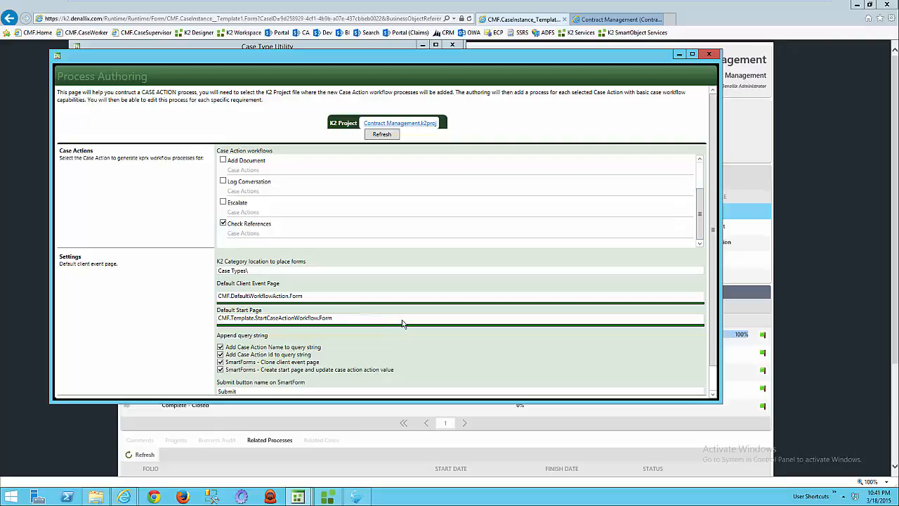
# Build the workflow process for the selected case action and close the Process Authoring window.
pyautogui.moveTo(715, 258); pyautogui.dragTo(715, 339)
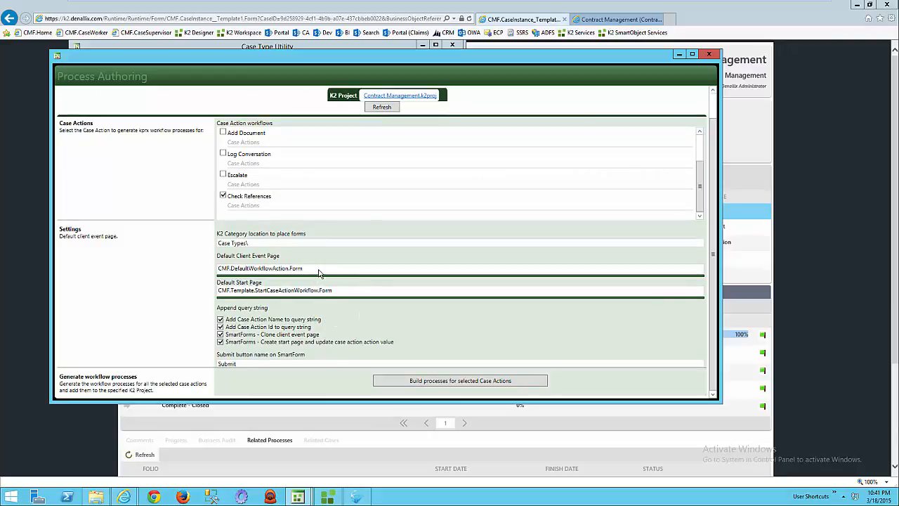
pyautogui.click(454, 381)
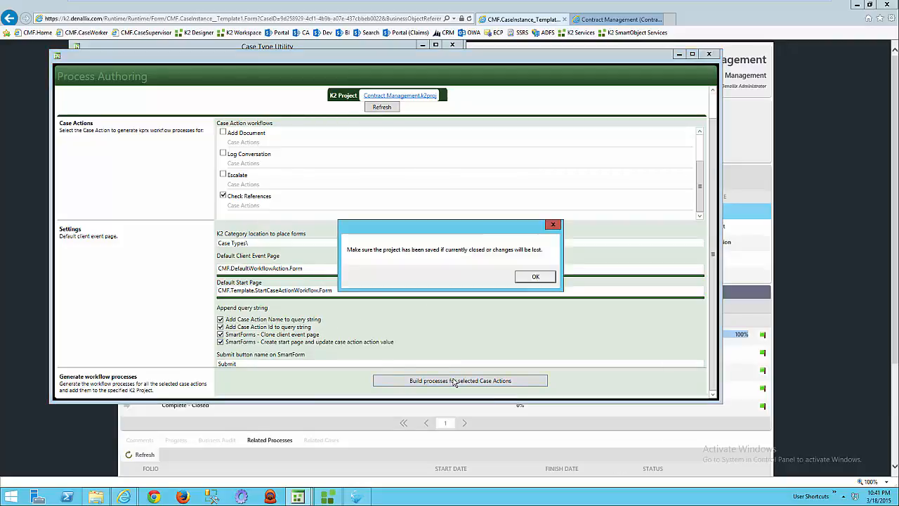
pyautogui.click(534, 277)
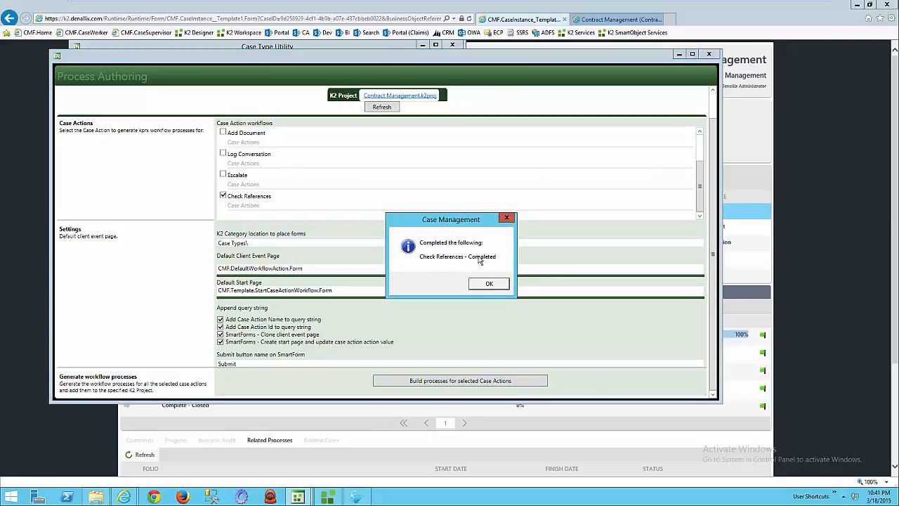
pyautogui.click(494, 285)
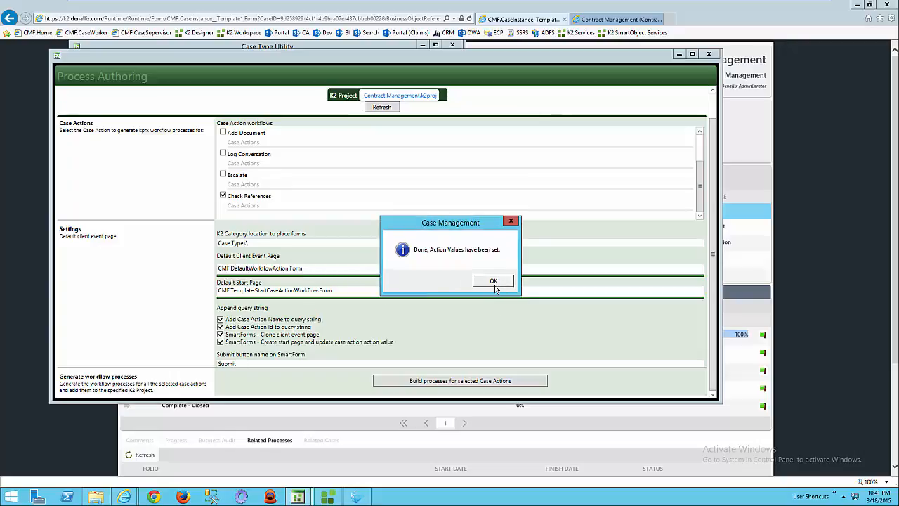
pyautogui.click(493, 282)
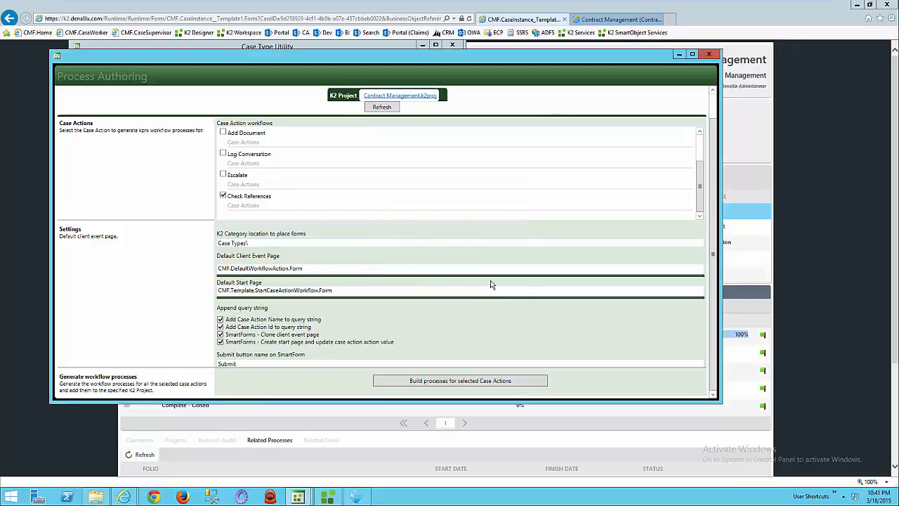
pyautogui.click(709, 55)
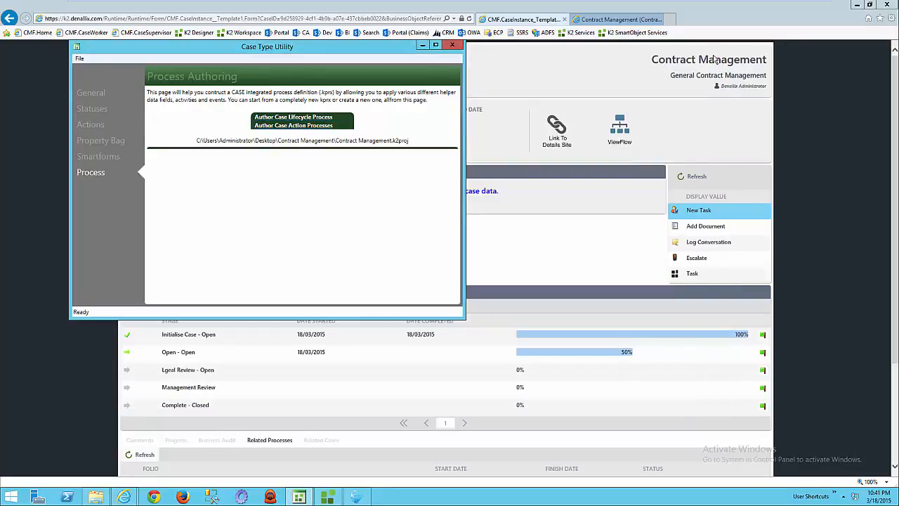
# Switch to K2 Studio and reopen the Contract Management project, saving its pending changes.
pyautogui.moveTo(331, 500)
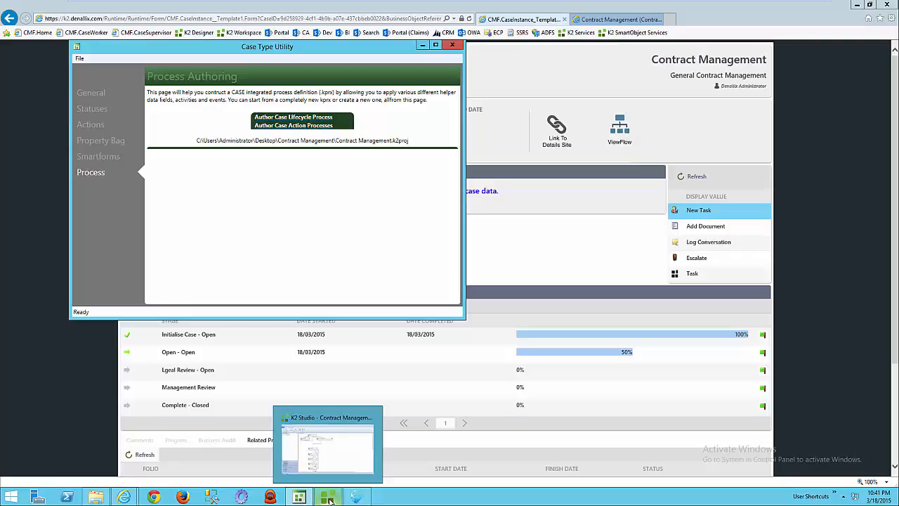
pyautogui.click(353, 453)
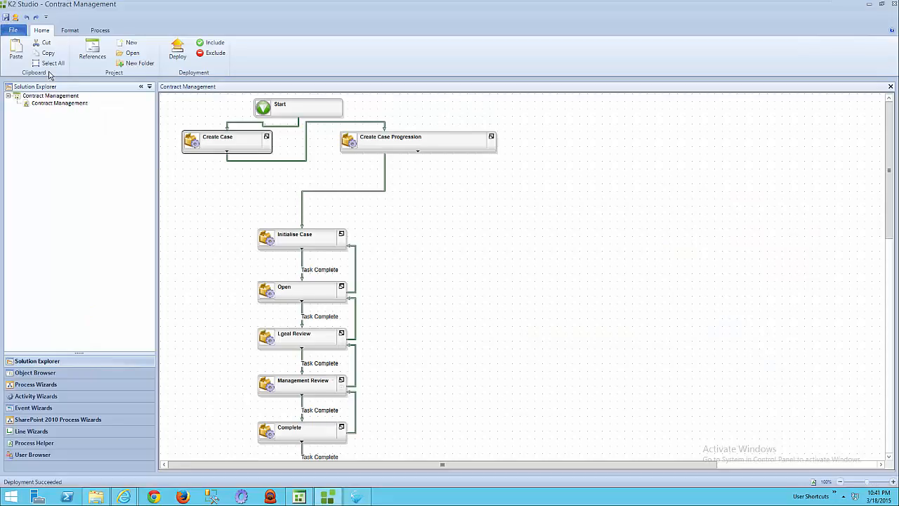
pyautogui.click(13, 31)
pyautogui.click(125, 83)
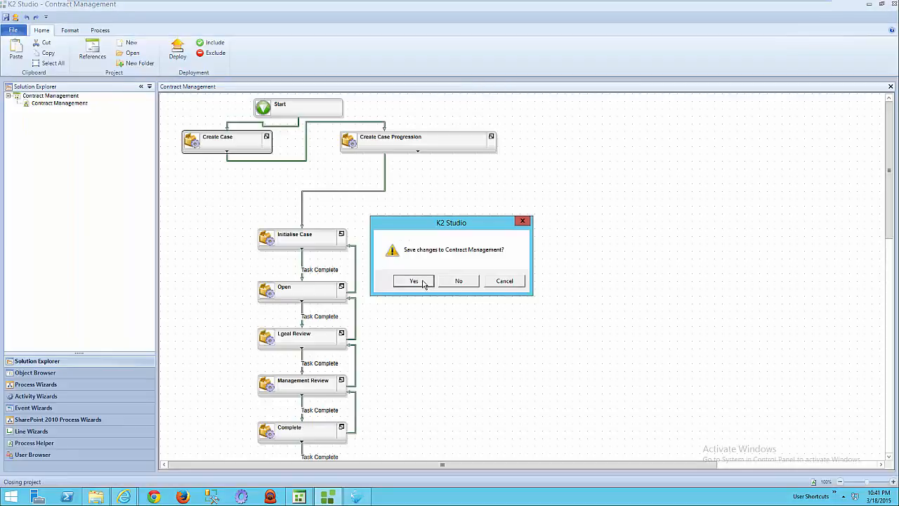
pyautogui.click(422, 282)
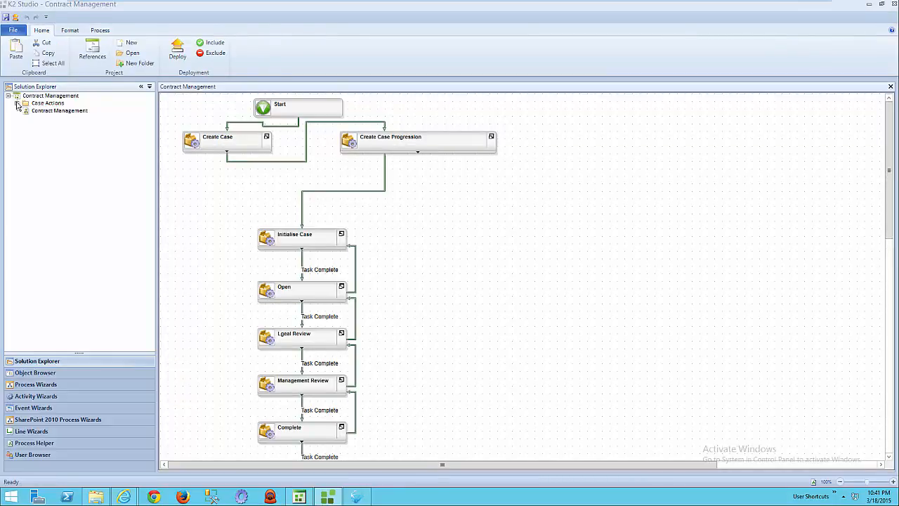
# Open the Check References process from the project's Case Actions folder.
pyautogui.click(17, 104)
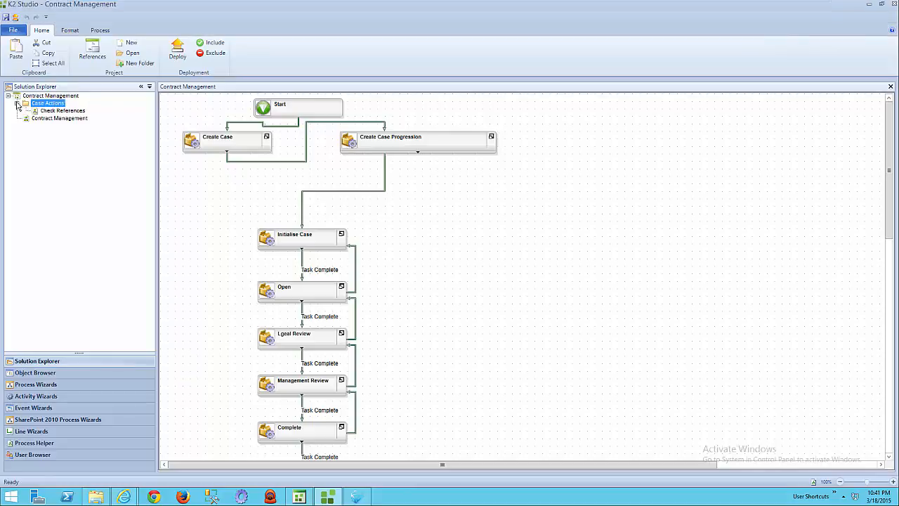
pyautogui.click(53, 111)
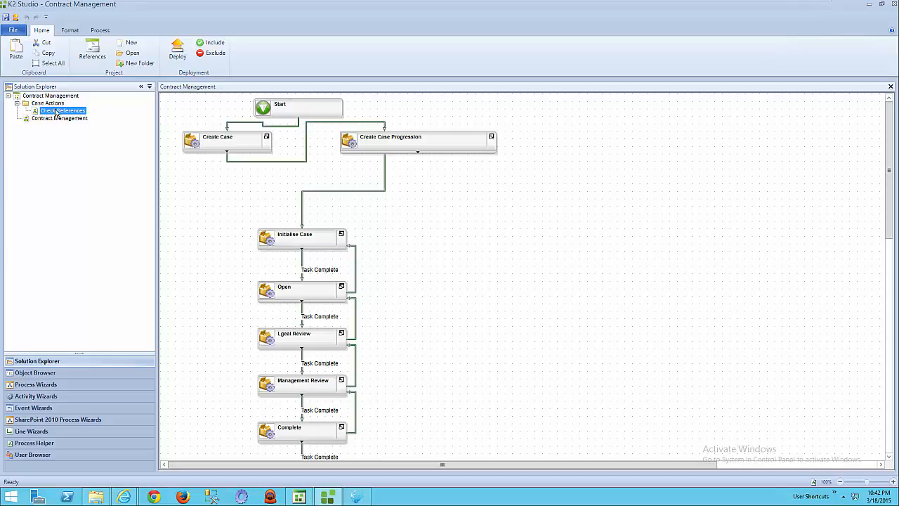
pyautogui.doubleClick(55, 112)
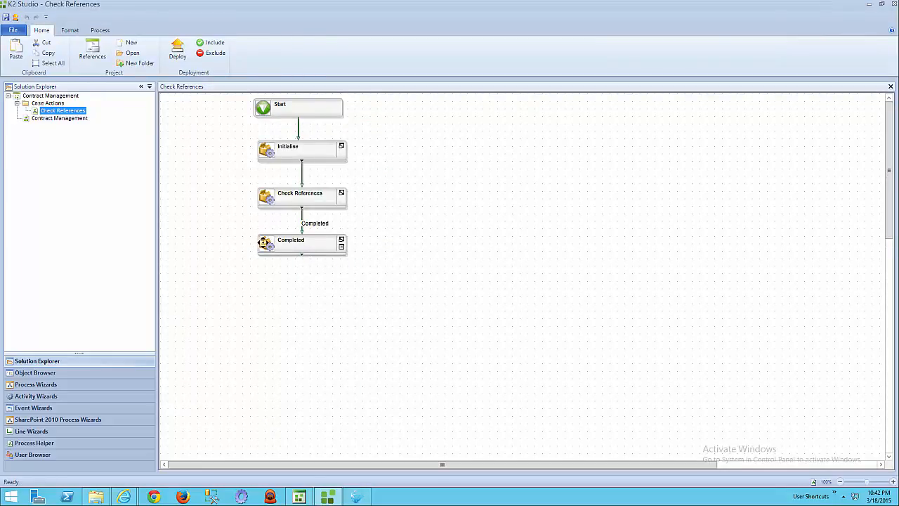
# Expand the events of the Initialise, Check References and Completed activities, spacing the activities apart and widening Initialise so its event names fit.
pyautogui.moveTo(266, 243); pyautogui.dragTo(266, 274)
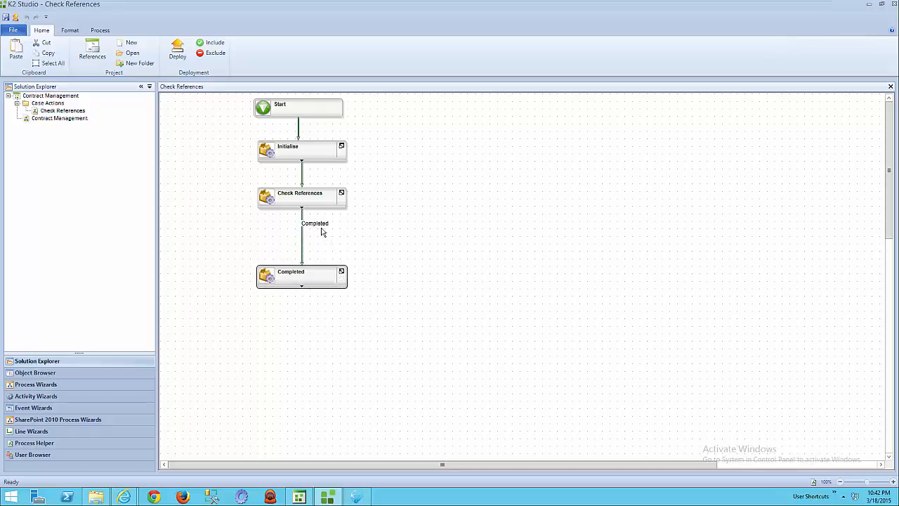
pyautogui.click(304, 210)
pyautogui.moveTo(304, 211); pyautogui.dragTo(305, 230)
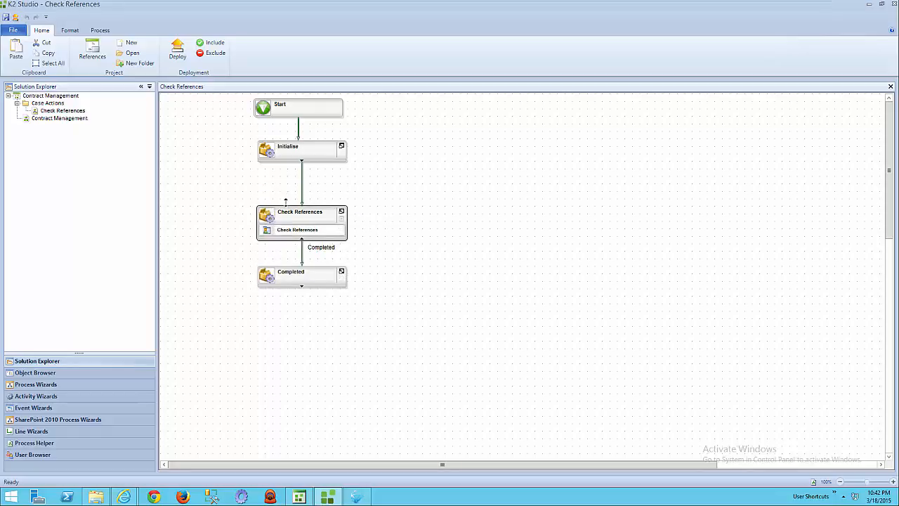
pyautogui.click(302, 163)
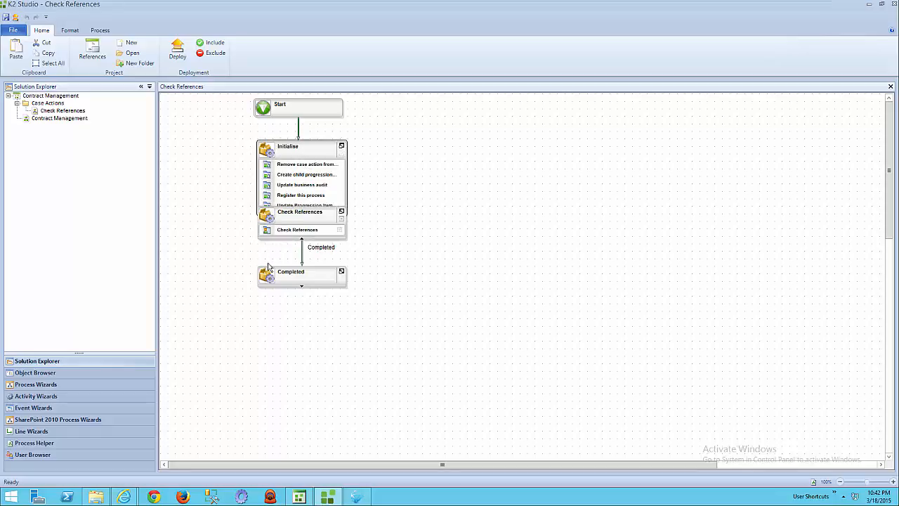
pyautogui.moveTo(269, 281); pyautogui.dragTo(268, 311)
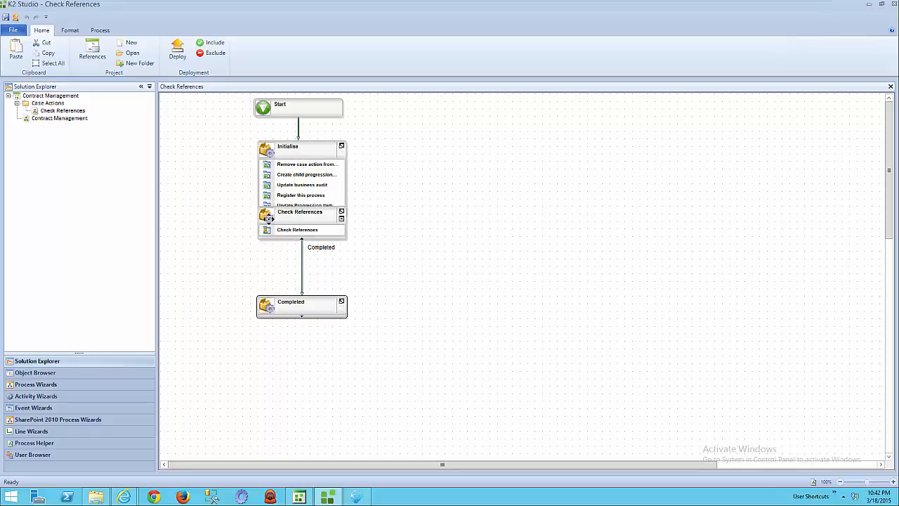
pyautogui.moveTo(267, 218); pyautogui.dragTo(270, 251)
pyautogui.moveTo(348, 195); pyautogui.dragTo(376, 195)
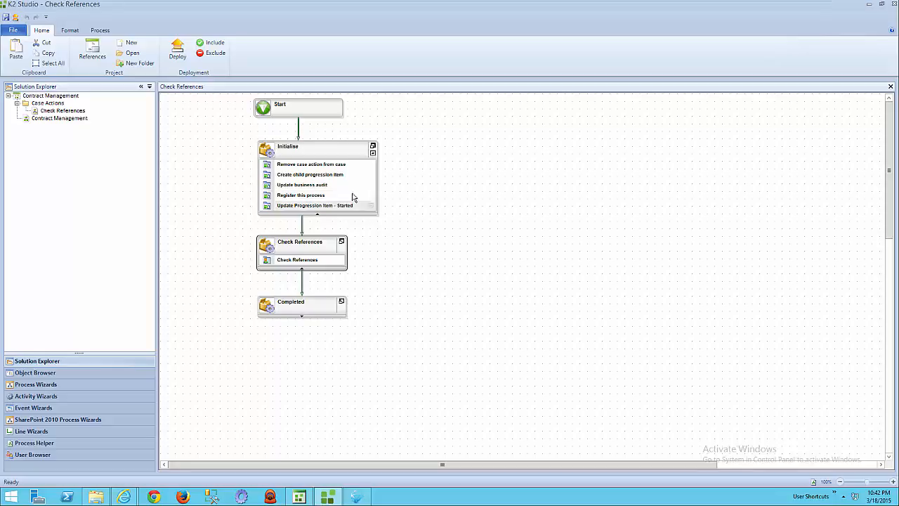
pyautogui.click(303, 318)
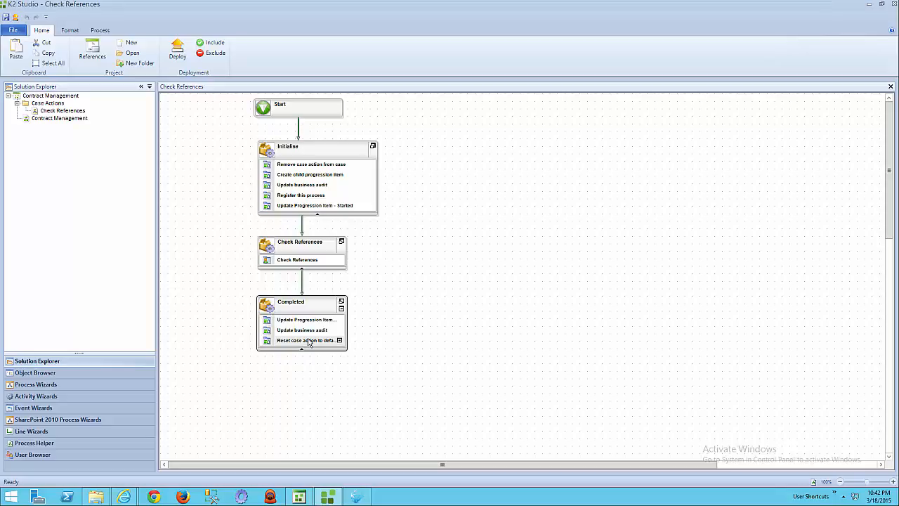
# Save and deploy the Contract Management project with the default deployment settings, and return to the case page in the browser.
pyautogui.click(7, 18)
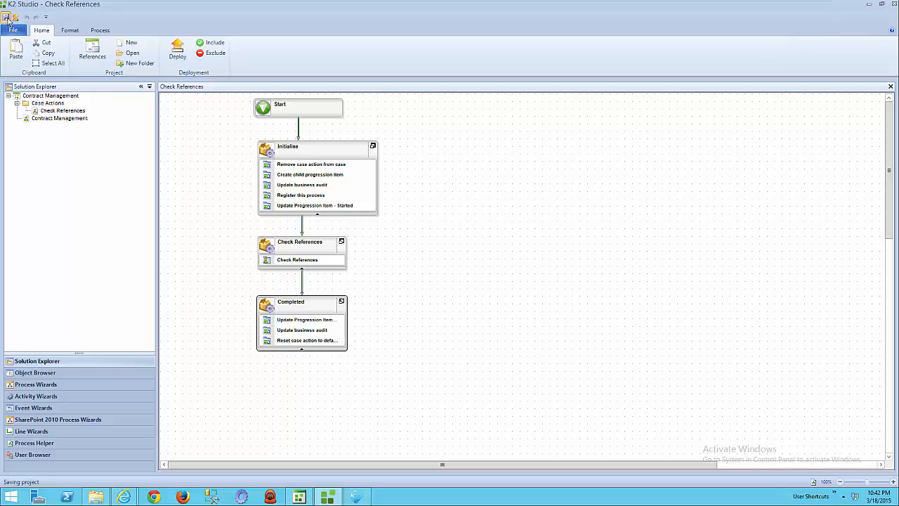
pyautogui.click(178, 47)
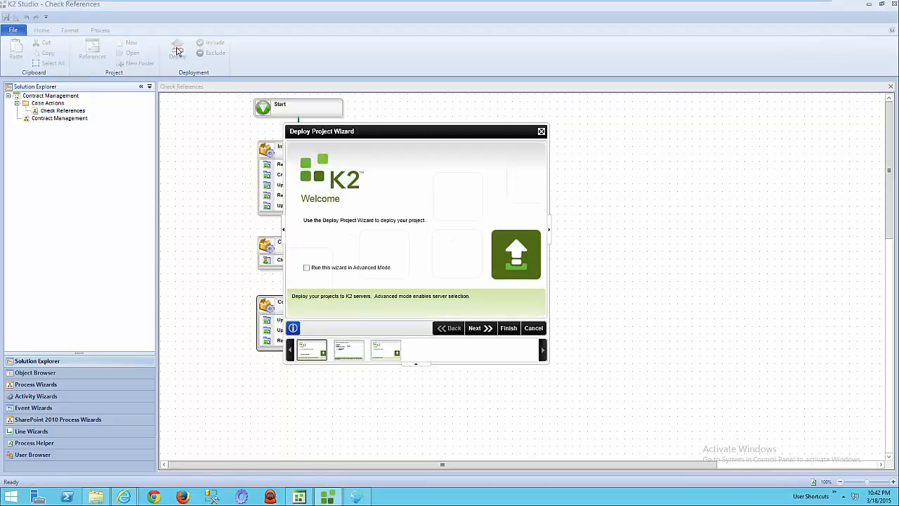
pyautogui.click(510, 328)
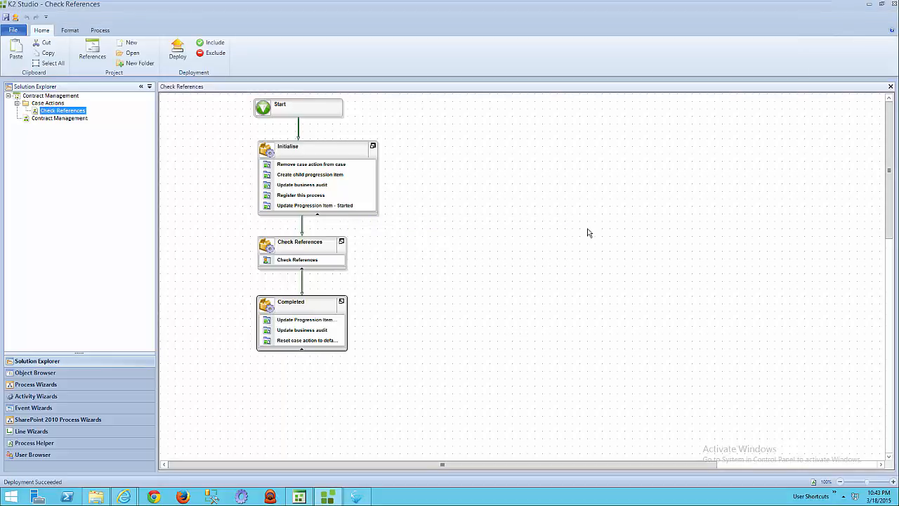
pyautogui.click(870, 4)
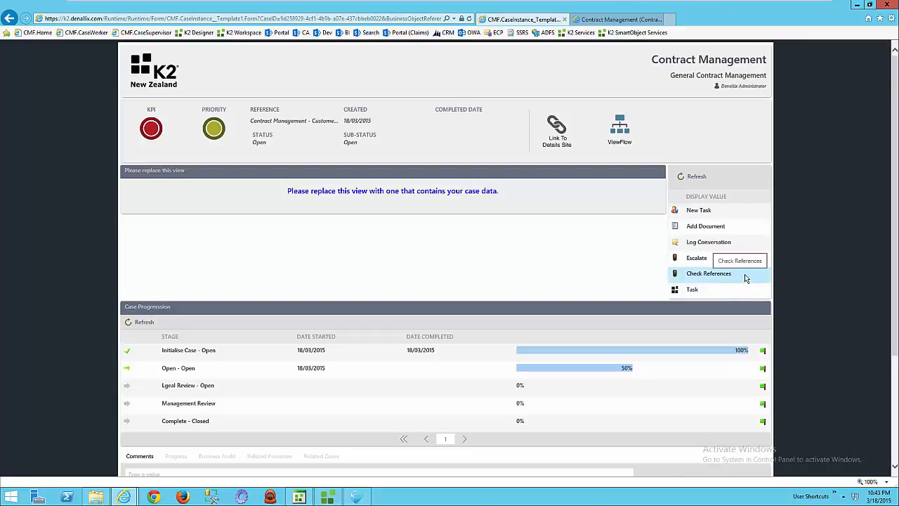
# Run the Check References action on the open case, submitting it with the task "Check References".
pyautogui.click(746, 276)
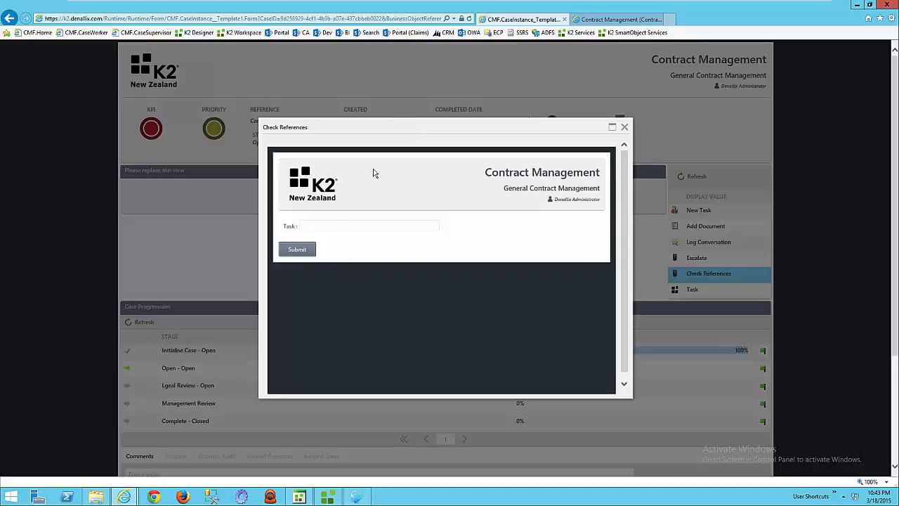
pyautogui.click(351, 225)
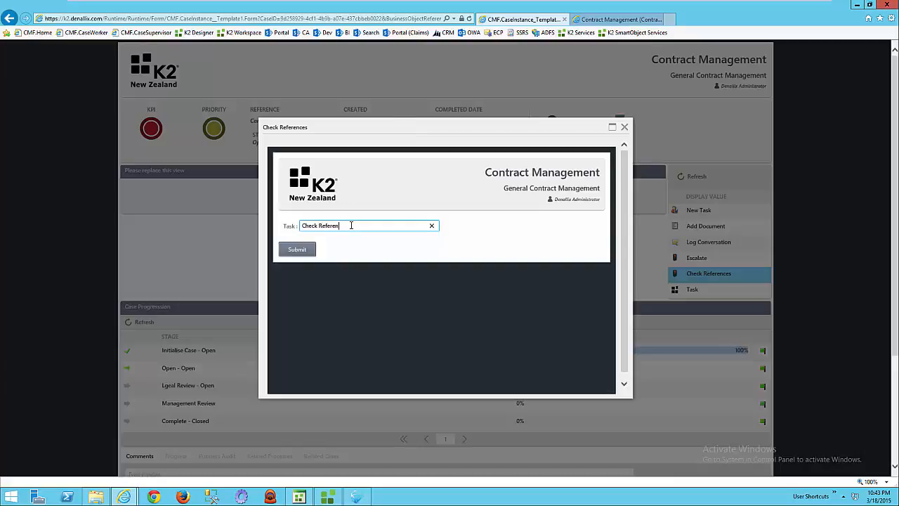
pyautogui.click(299, 250)
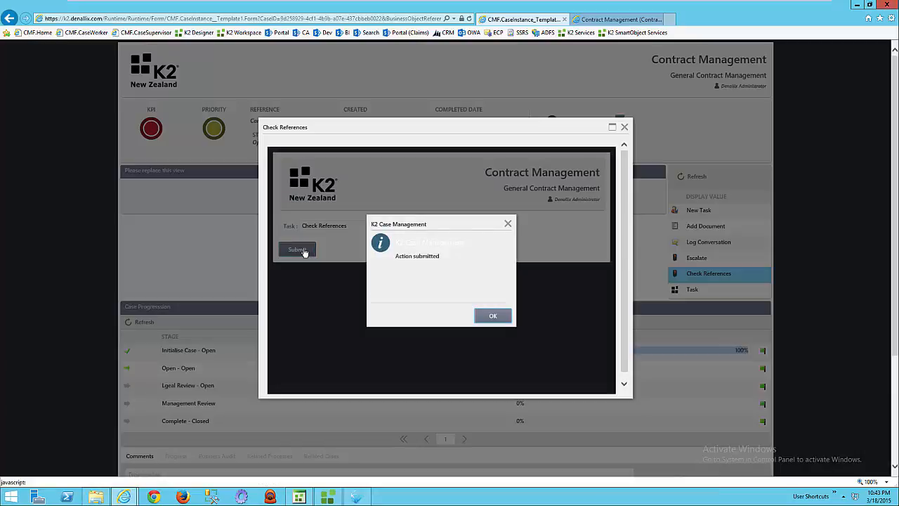
pyautogui.click(493, 317)
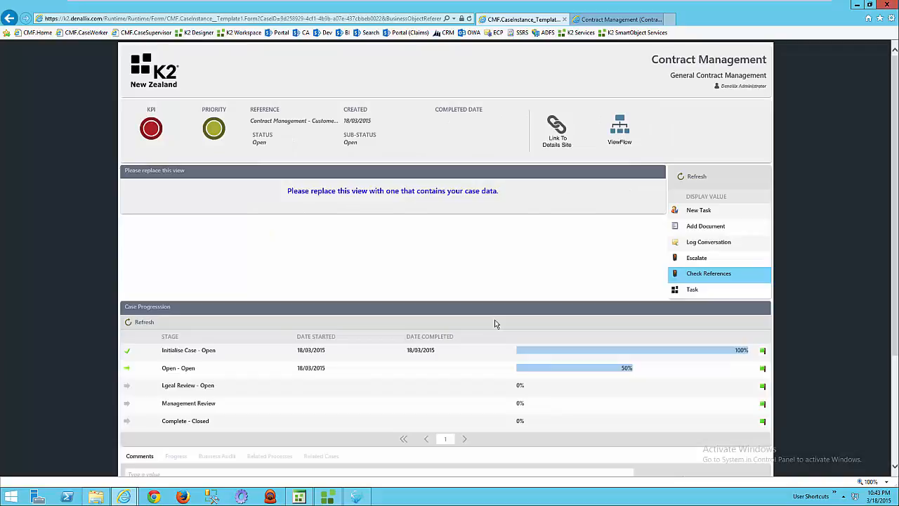
# Refresh the case progression, the available case actions and the related processes to check the submitted action.
pyautogui.click(144, 322)
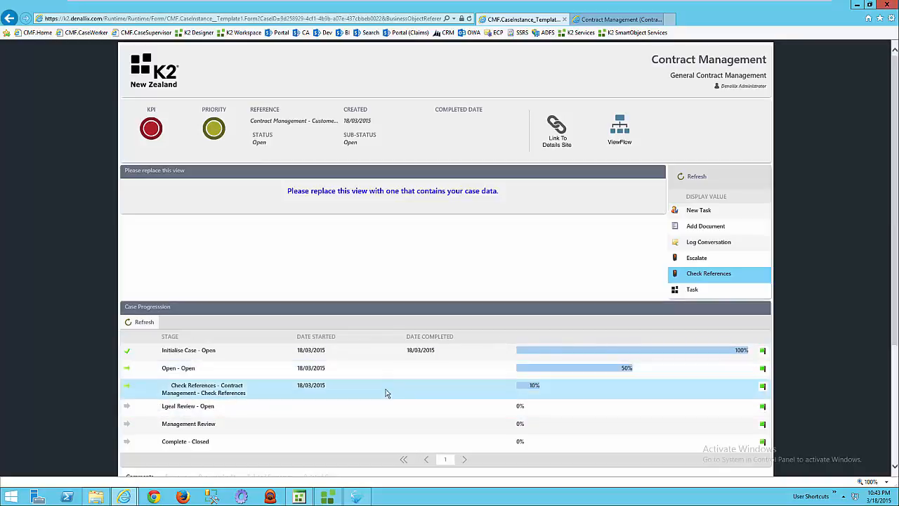
pyautogui.click(693, 177)
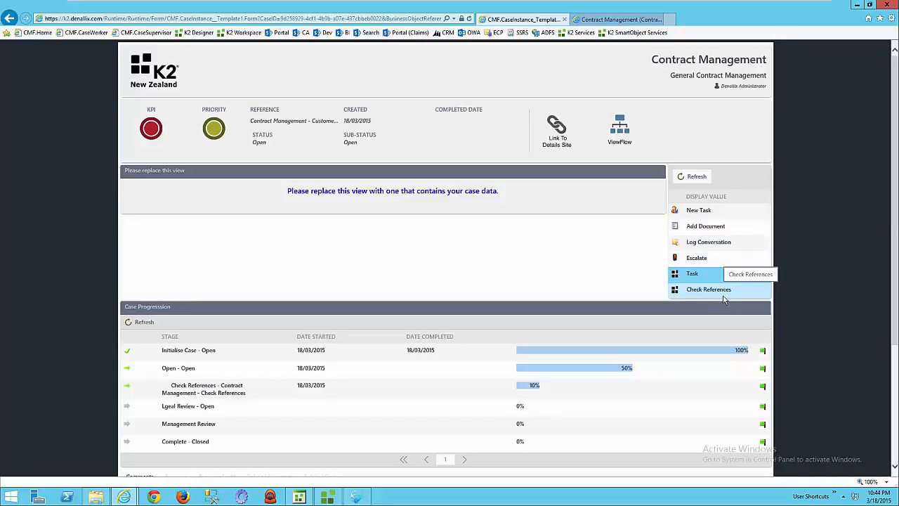
pyautogui.moveTo(896, 297); pyautogui.dragTo(894, 434)
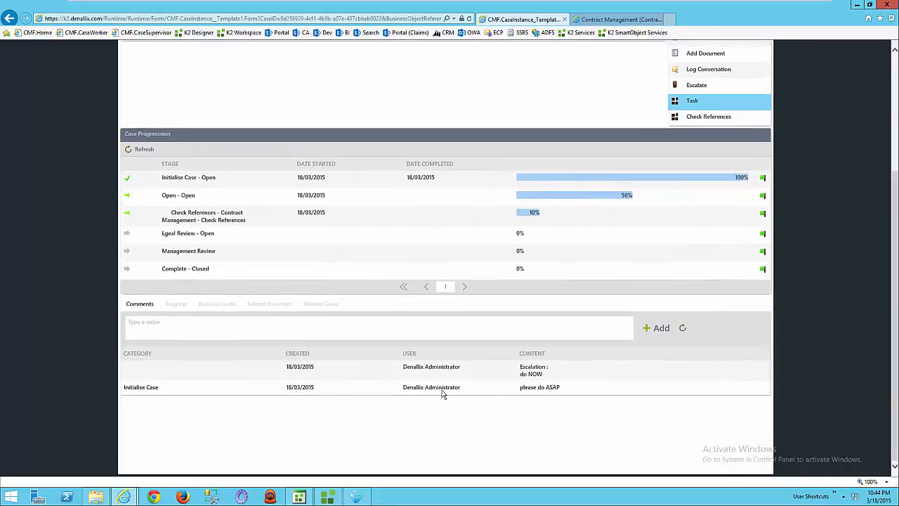
pyautogui.click(279, 305)
pyautogui.click(143, 319)
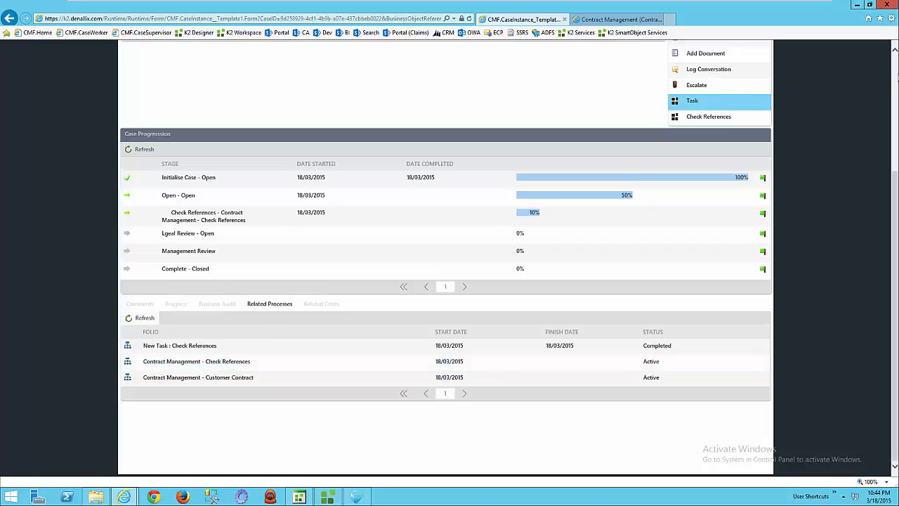
pyautogui.scroll(3, 895, 76)
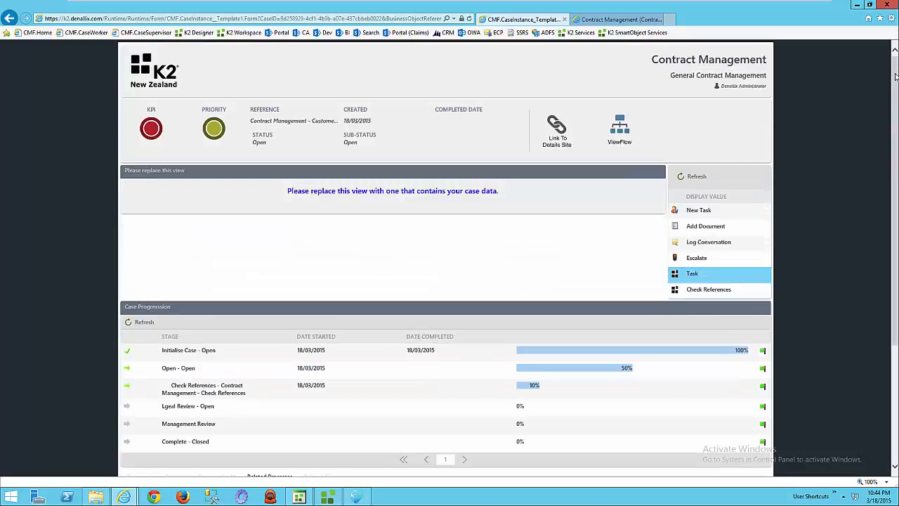
# Open the CMF.Home page in a new browser tab and view the flow of the Check References worklist task.
pyautogui.click(670, 20)
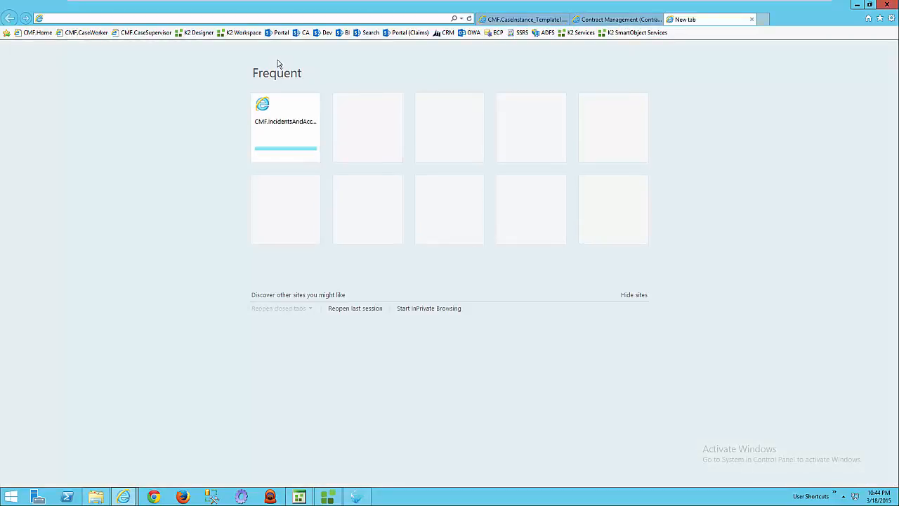
pyautogui.click(43, 33)
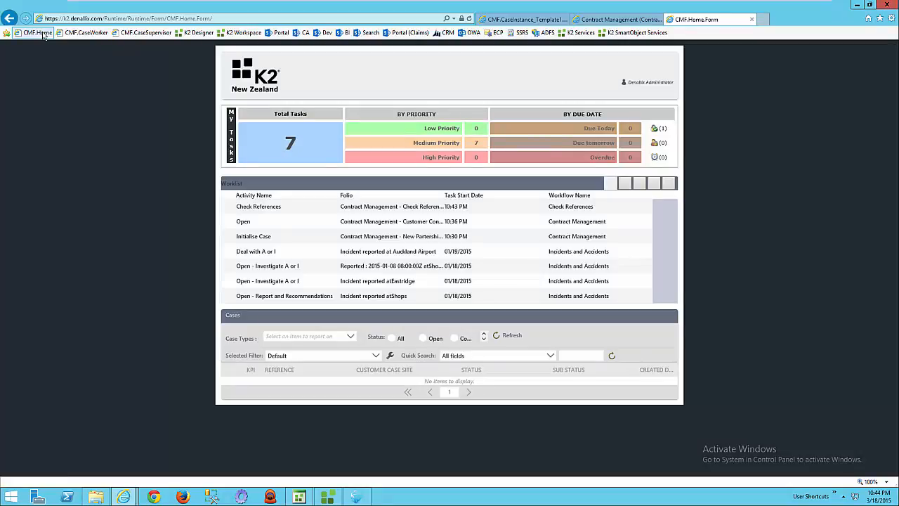
pyautogui.click(664, 205)
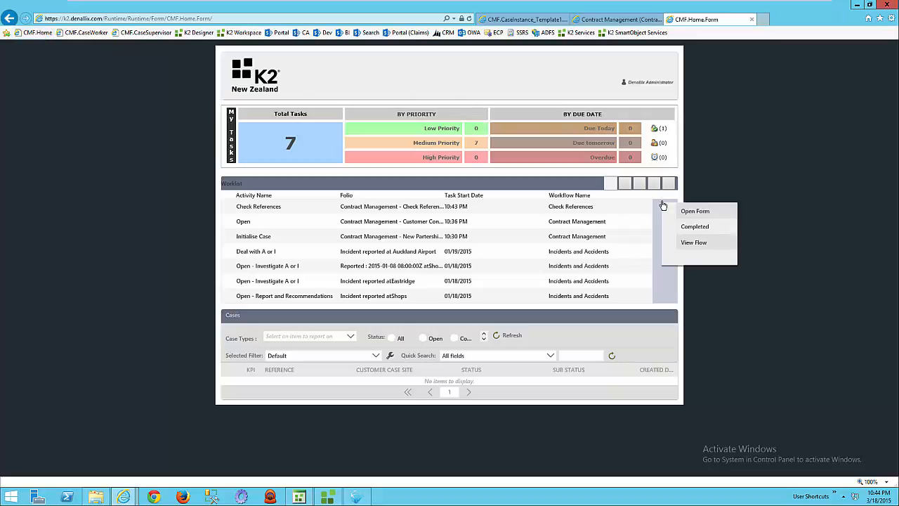
pyautogui.click(699, 243)
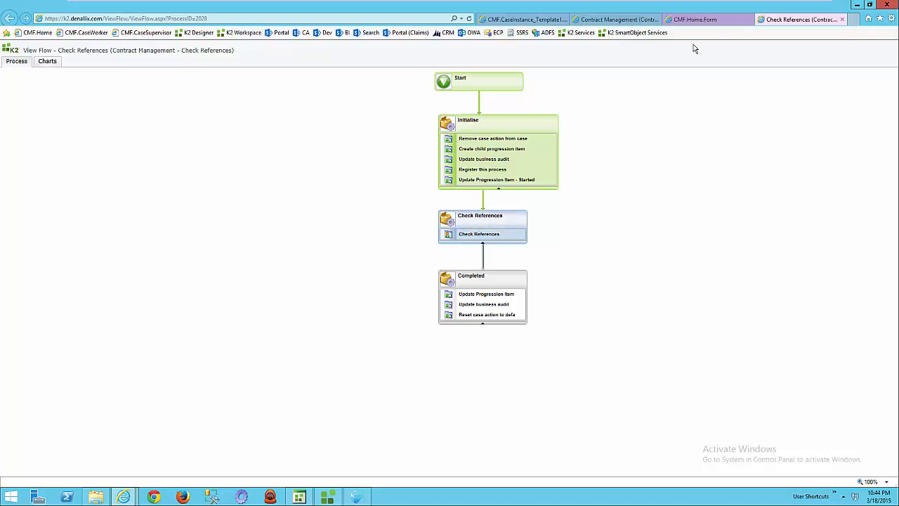
# Complete the Check References task from the CMF.Home worklist and refresh the progression on the case page.
pyautogui.click(686, 23)
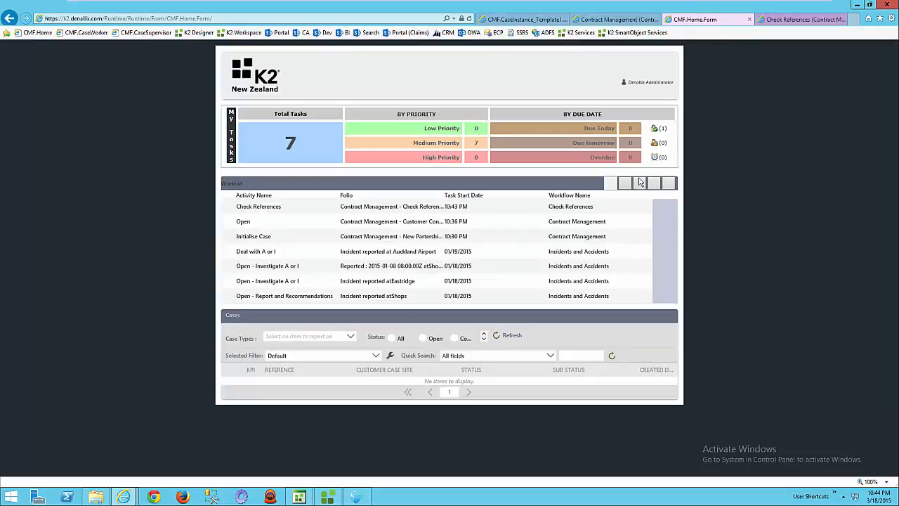
pyautogui.click(669, 210)
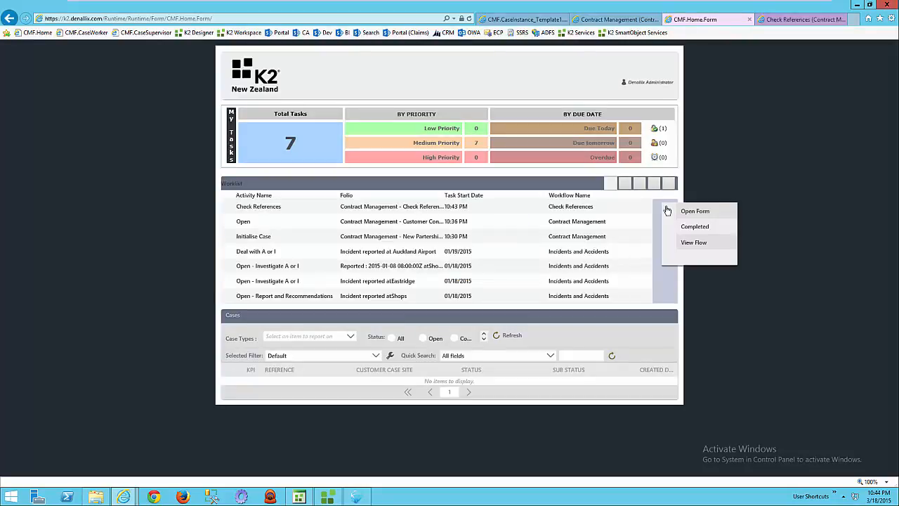
pyautogui.click(708, 227)
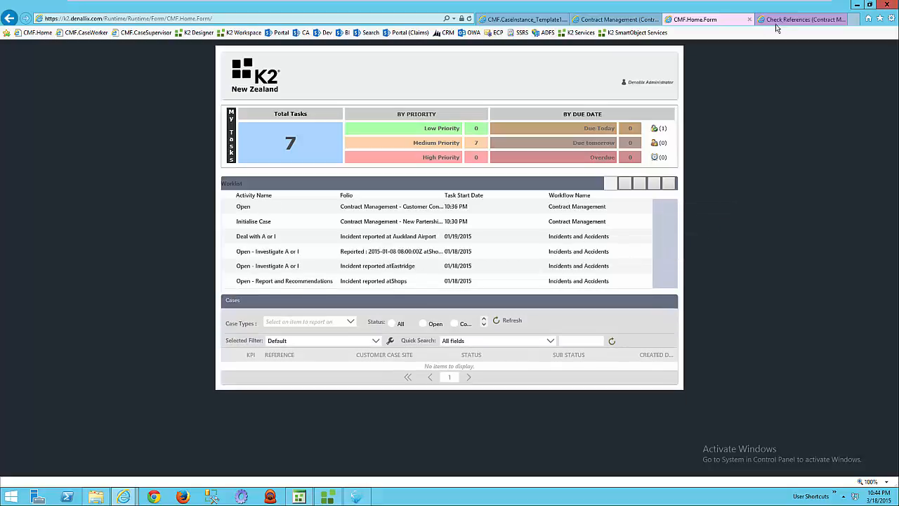
pyautogui.click(523, 20)
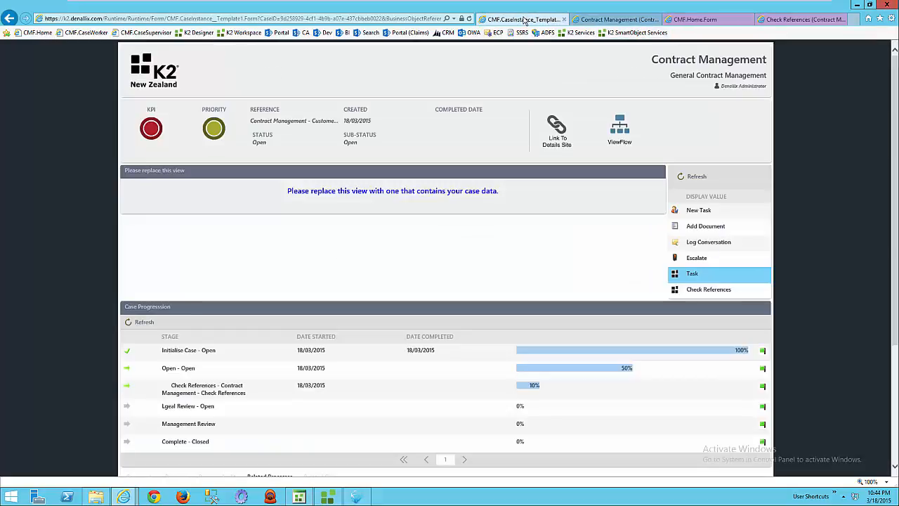
pyautogui.click(144, 323)
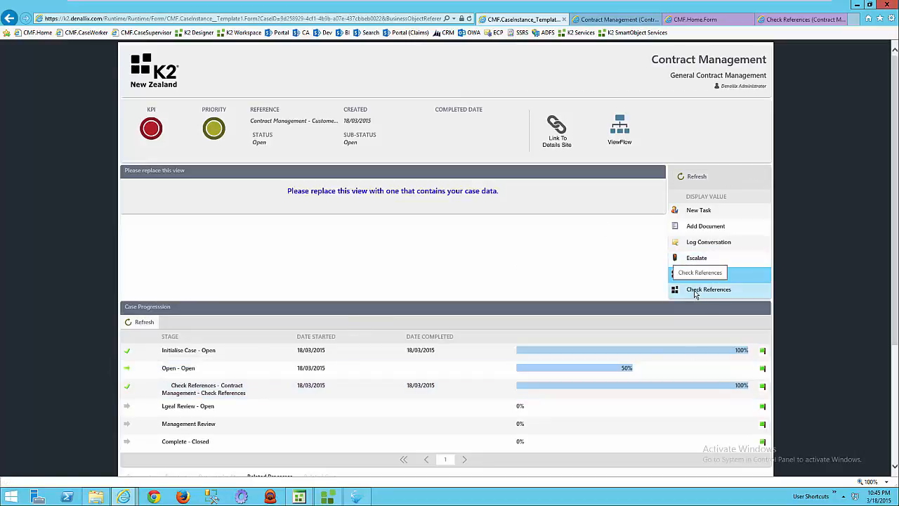
# Refresh the available case actions and the related processes to check the state of the Check References process.
pyautogui.click(698, 177)
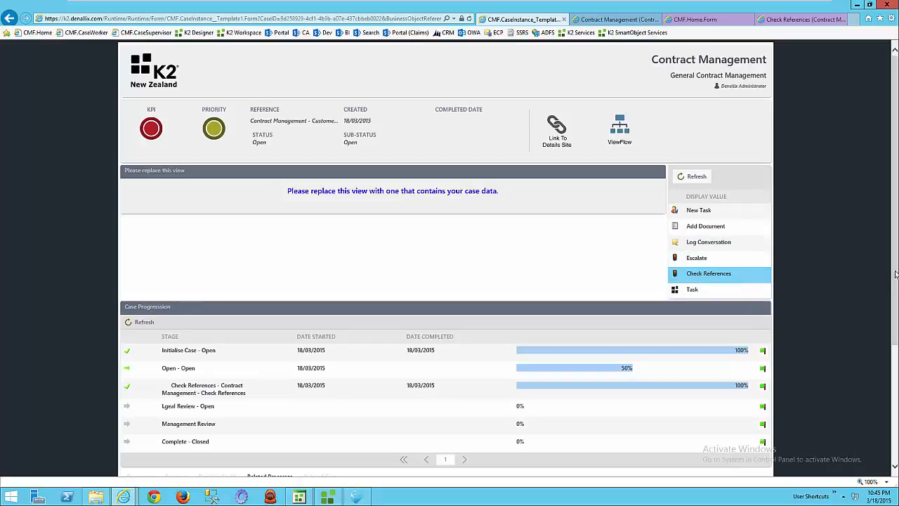
pyautogui.moveTo(895, 274); pyautogui.dragTo(895, 407)
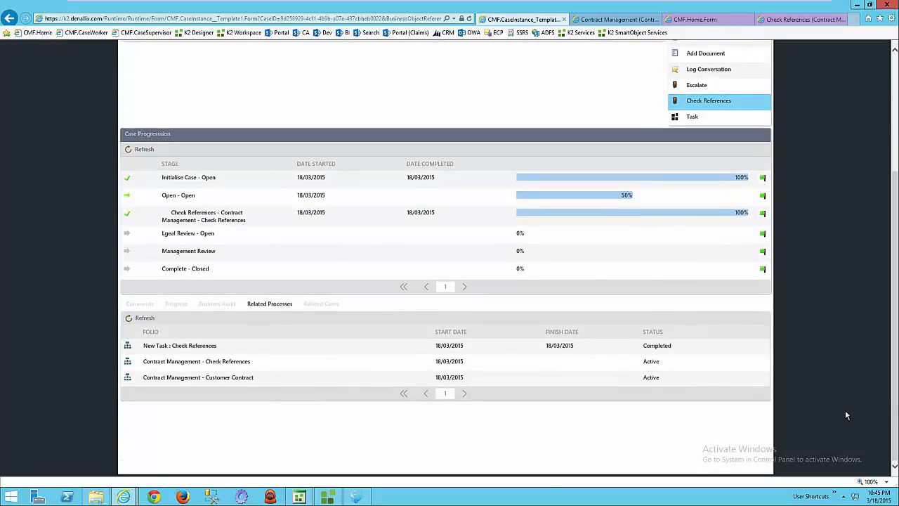
pyautogui.click(145, 318)
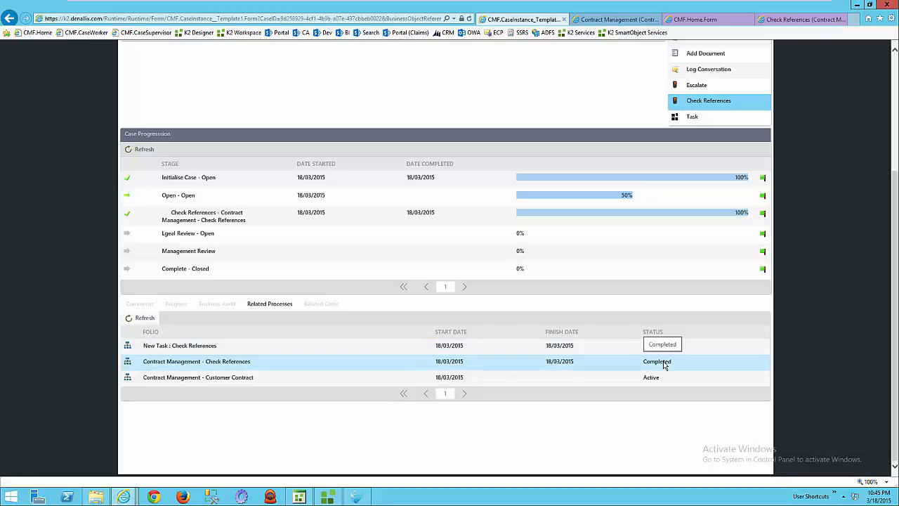
pyautogui.scroll(3, 878, 328)
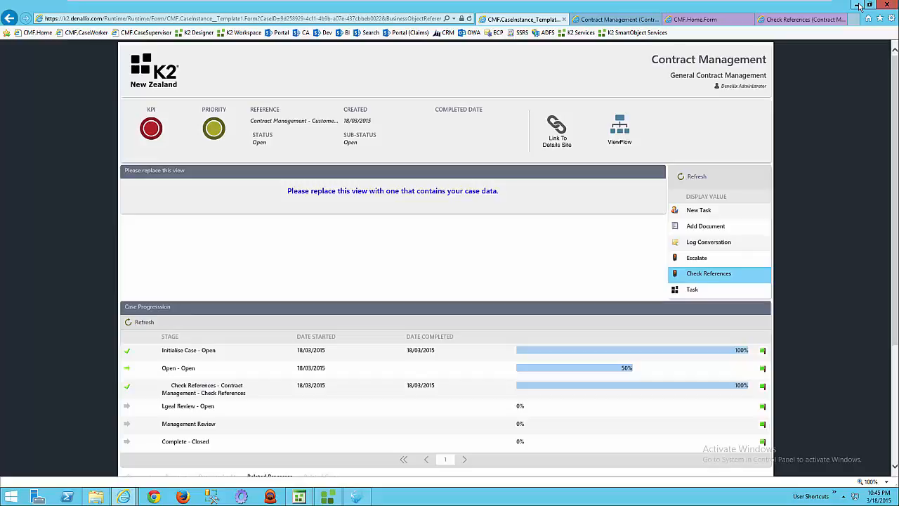
# Switch to K2 Designer in Chrome and expand the K2CMF Case Actions and Forms categories to examine their forms, SmartObjects, views and workflows.
pyautogui.click(157, 499)
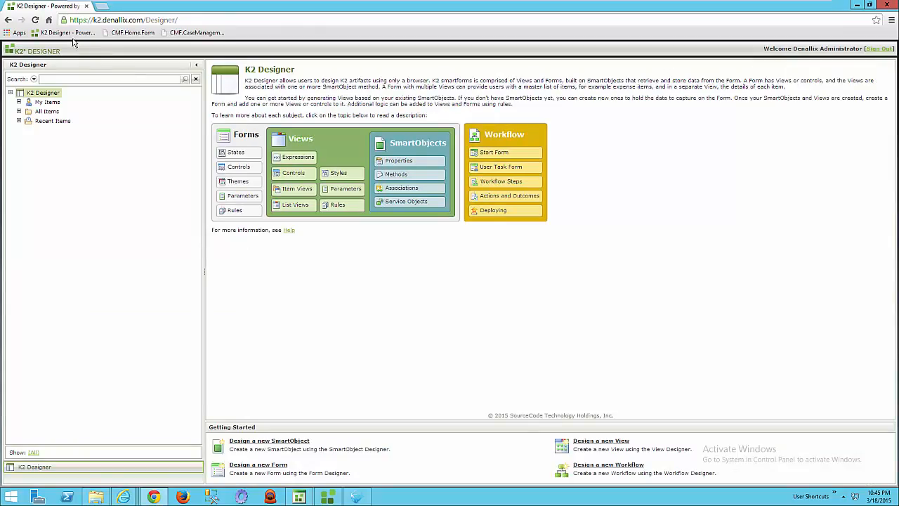
pyautogui.click(19, 112)
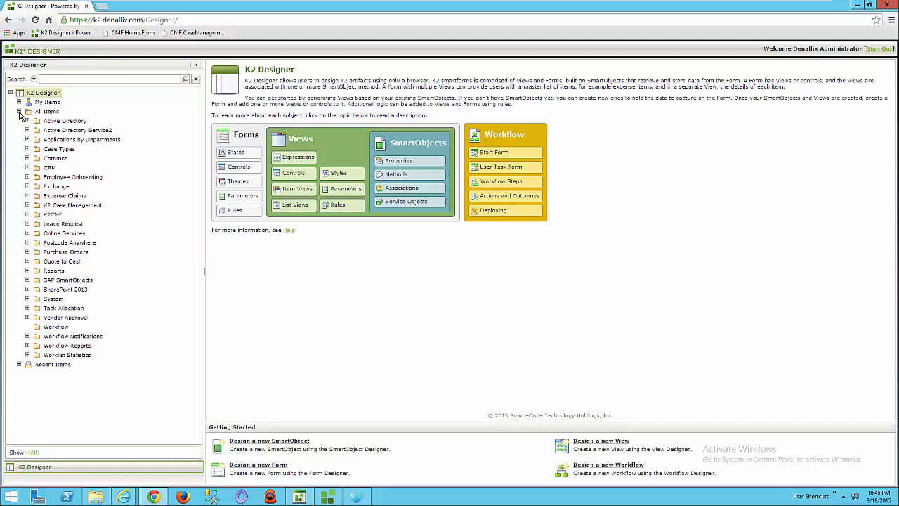
pyautogui.click(27, 215)
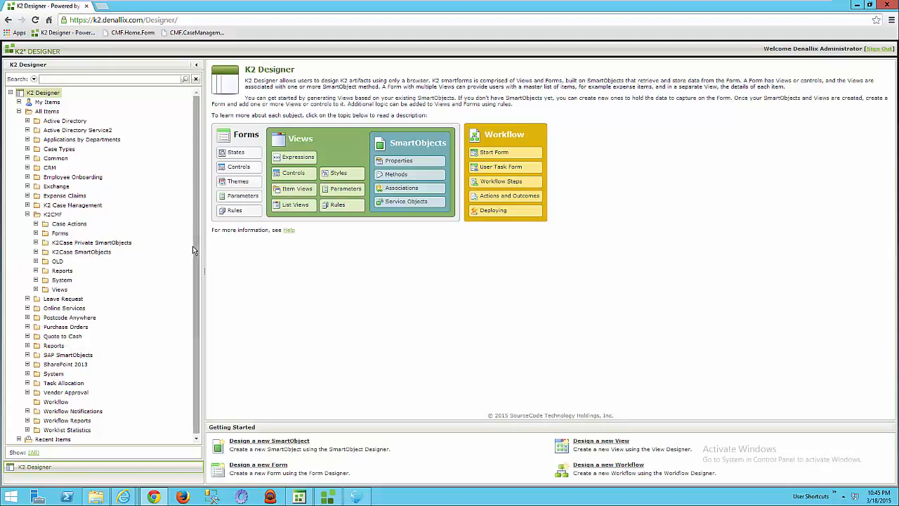
pyautogui.moveTo(197, 248); pyautogui.dragTo(196, 265)
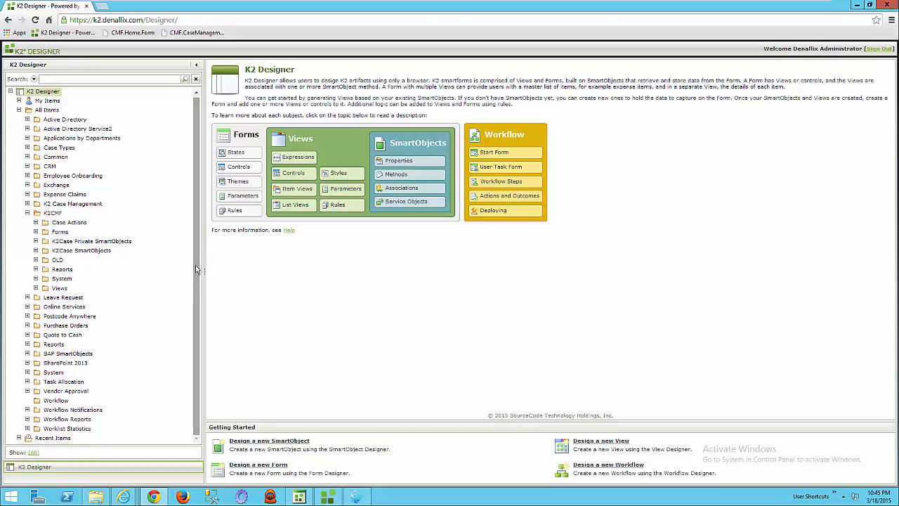
pyautogui.click(35, 222)
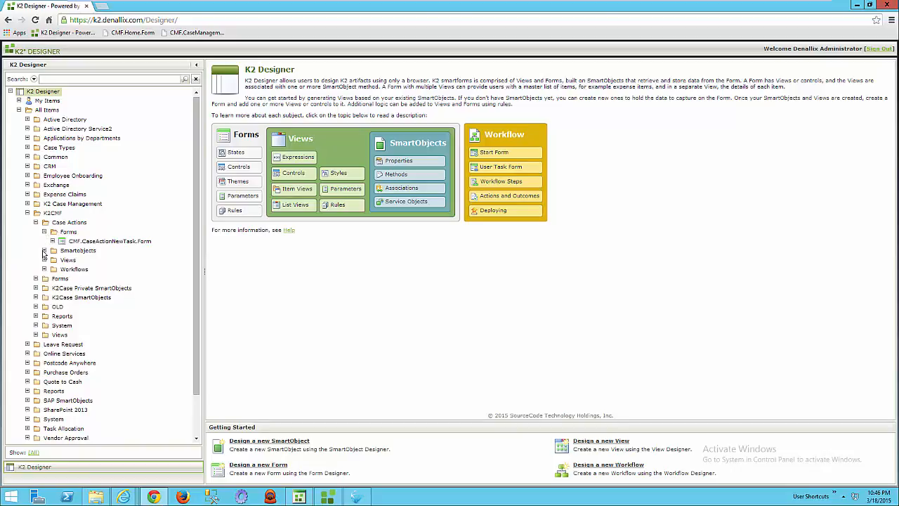
pyautogui.click(44, 269)
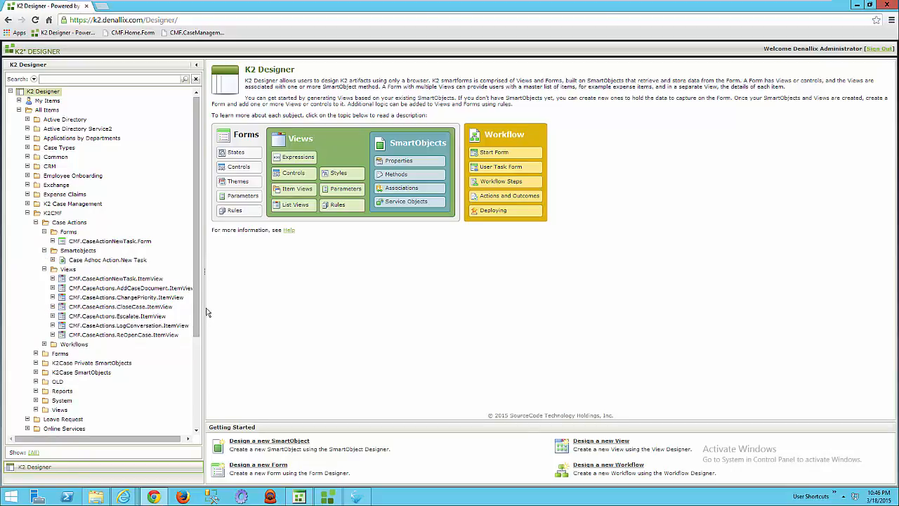
pyautogui.moveTo(208, 312); pyautogui.dragTo(274, 312)
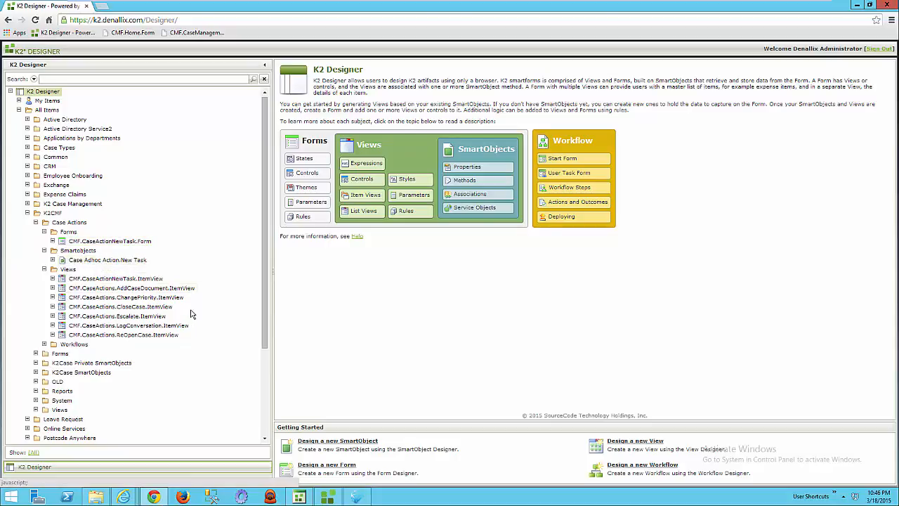
pyautogui.scroll(-1, 266, 262)
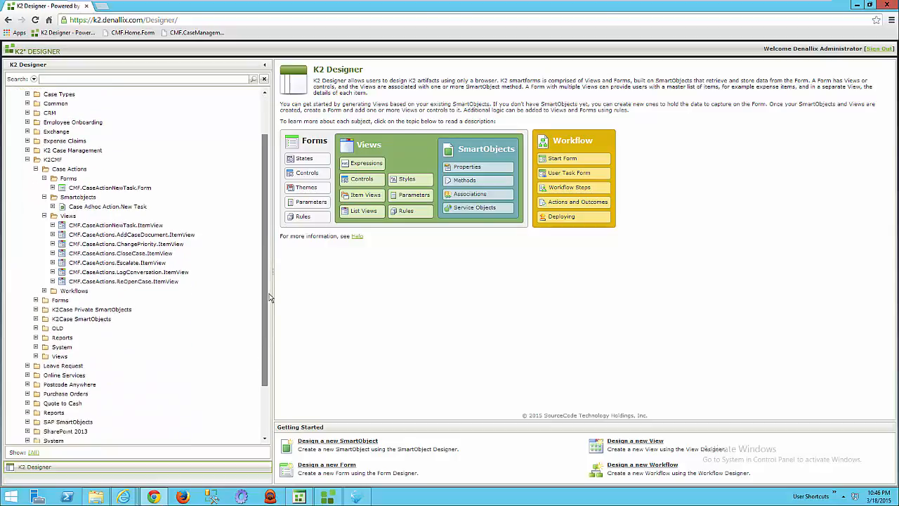
pyautogui.click(45, 282)
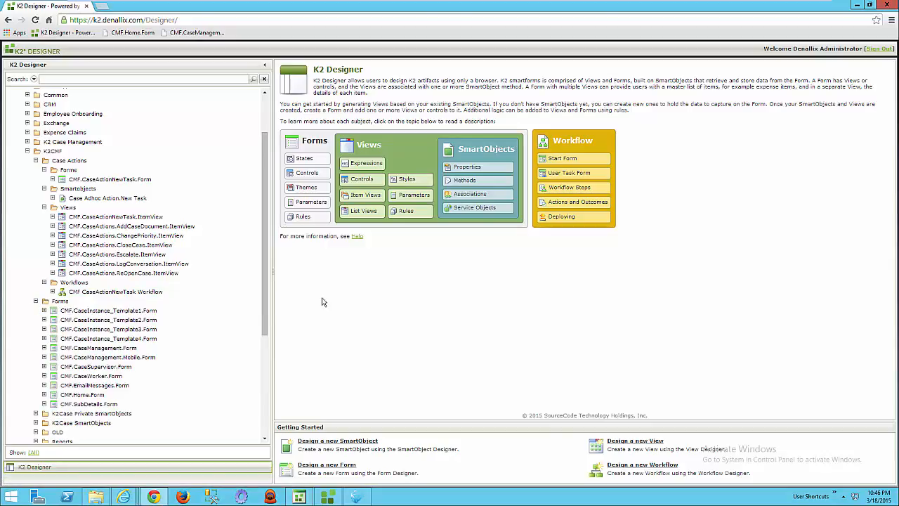
# Show the properties of CMF.CaseInstance_Template1.Form and examine the items in the K2CMF Reports and Views categories.
pyautogui.moveTo(265, 288); pyautogui.dragTo(270, 318)
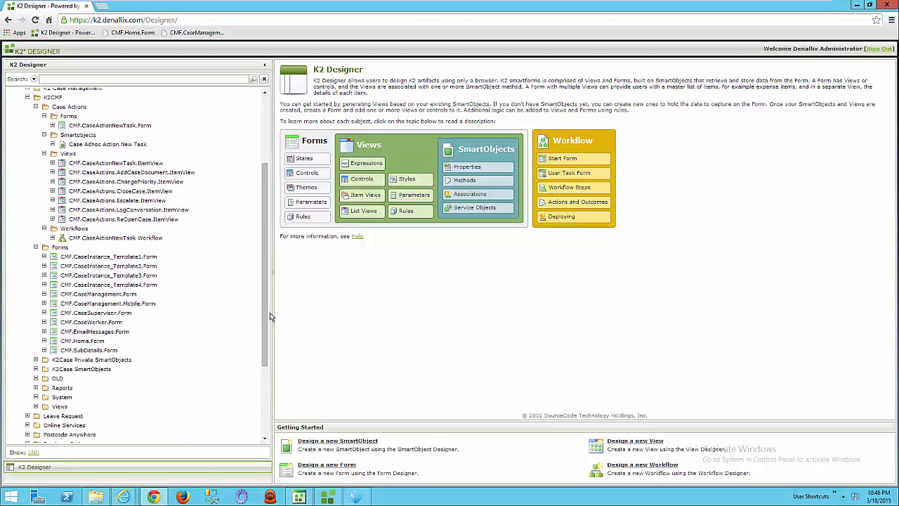
pyautogui.click(119, 258)
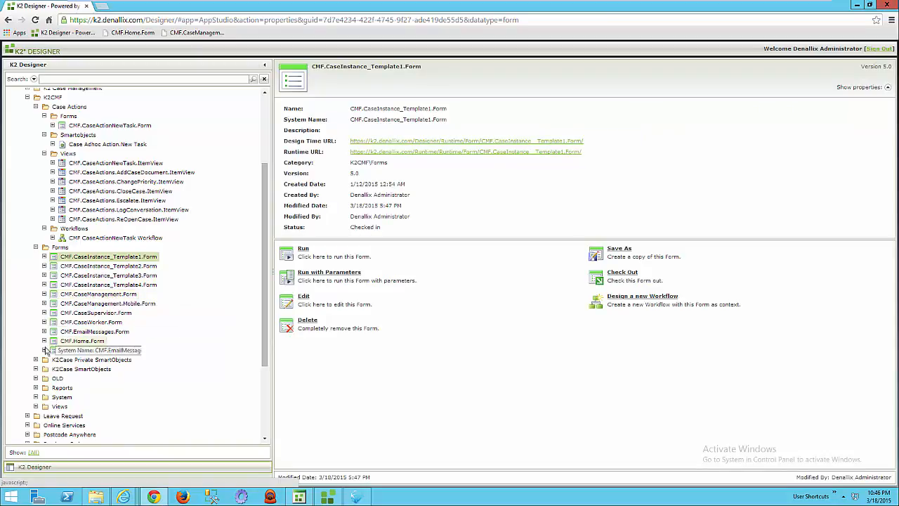
pyautogui.scroll(-1, 251, 351)
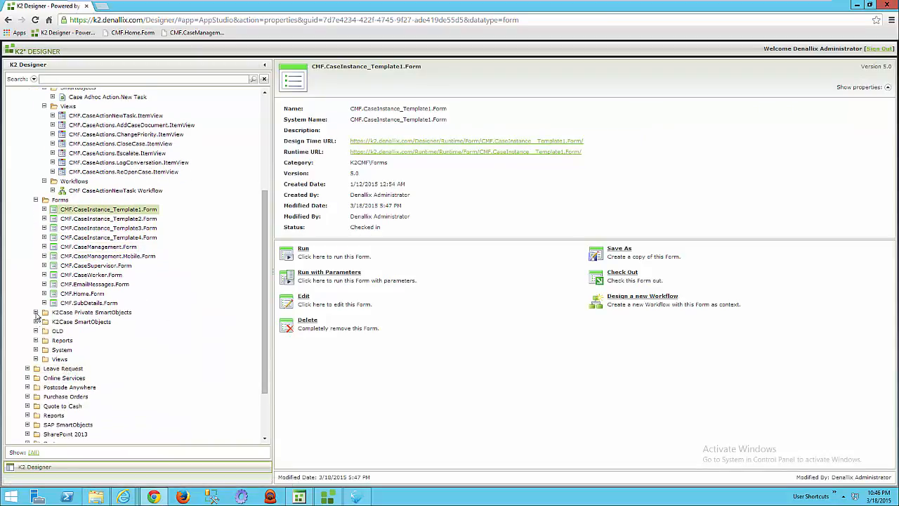
pyautogui.click(36, 340)
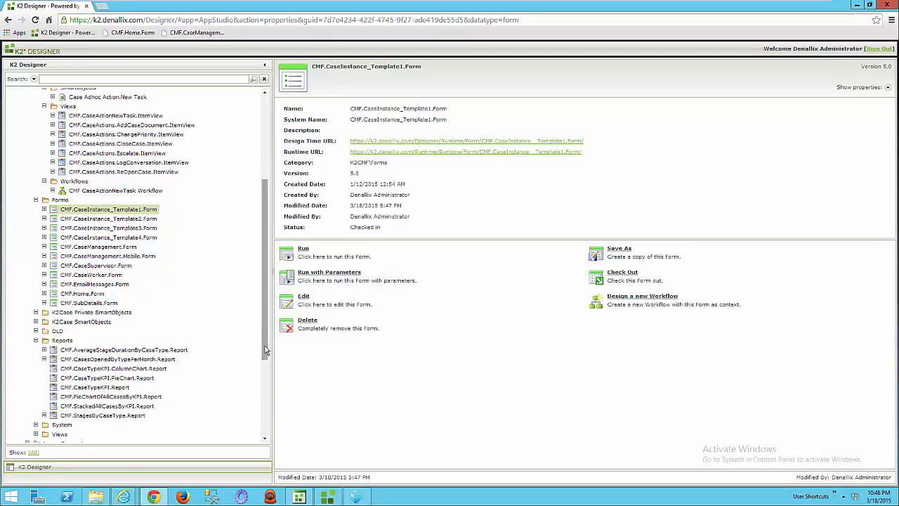
pyautogui.moveTo(264, 332); pyautogui.dragTo(263, 382)
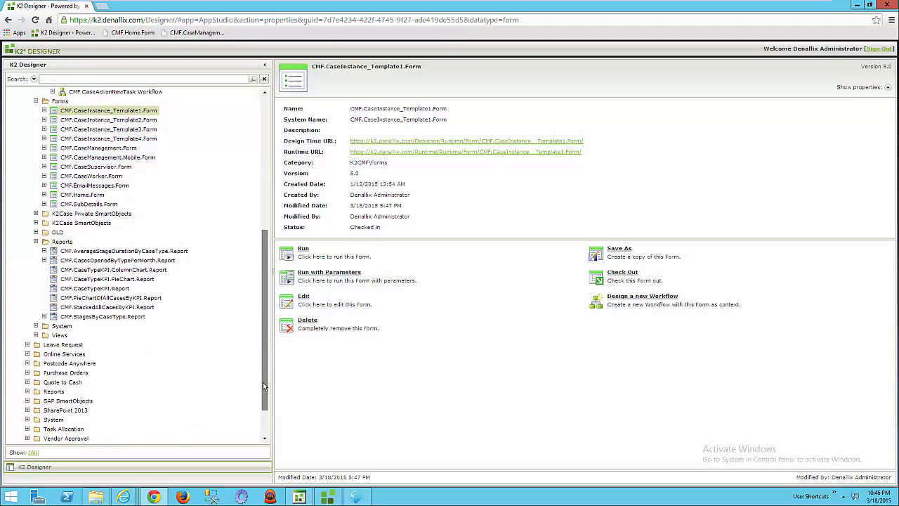
pyautogui.click(36, 336)
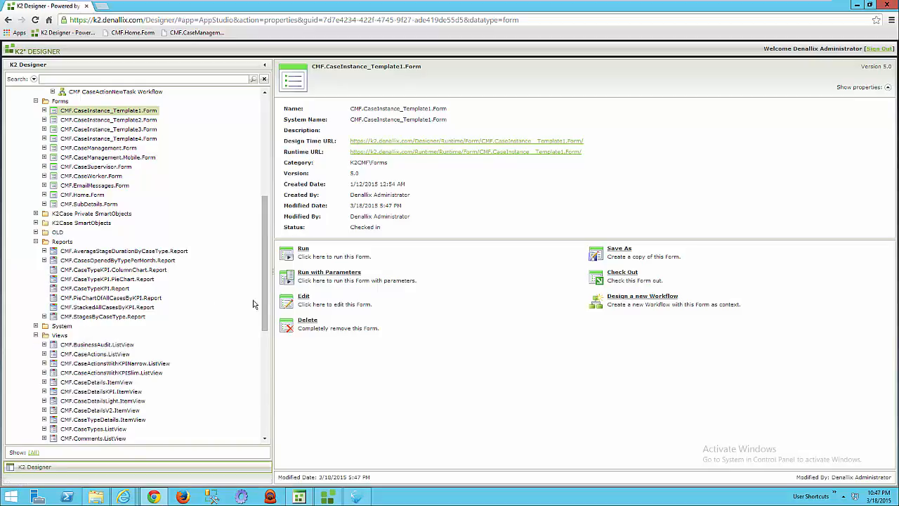
pyautogui.moveTo(260, 301); pyautogui.dragTo(271, 362)
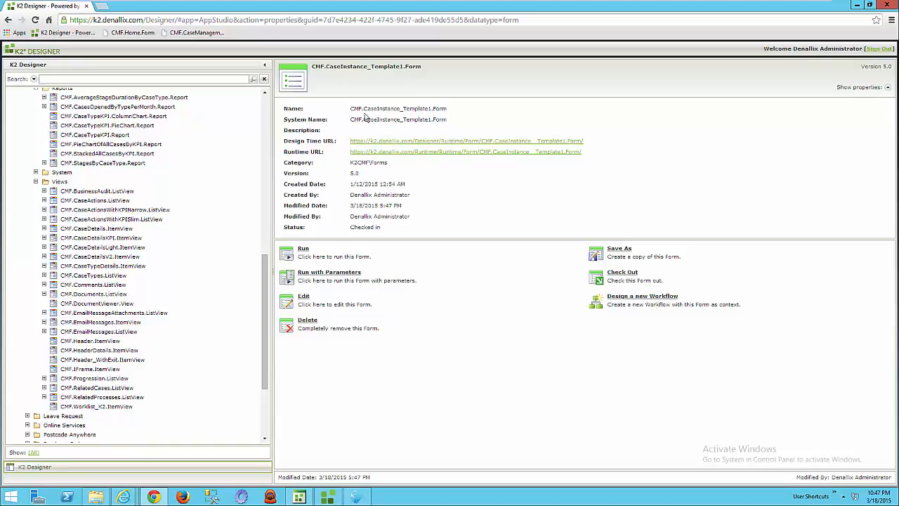
pyautogui.doubleClick(389, 110)
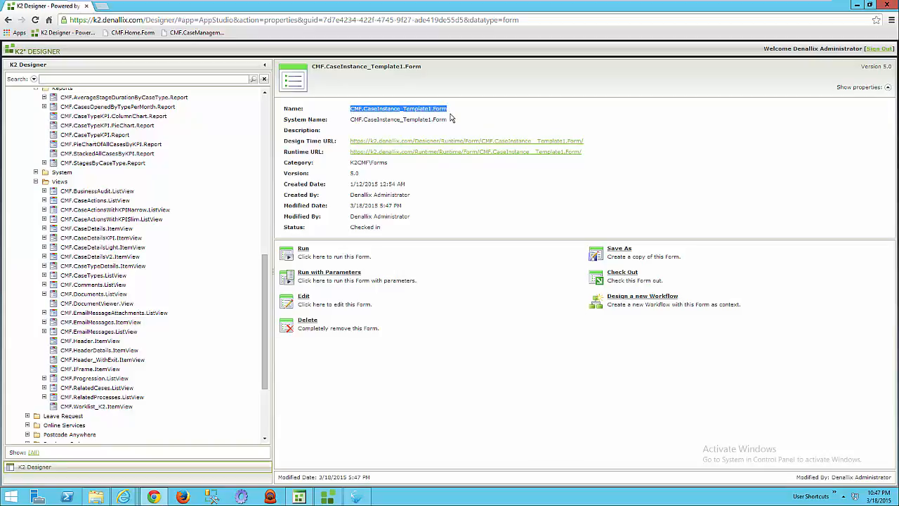
# Edit CMF.CaseInstance_Template1.Form, adding CMF.Documents.ListView above the Case Progression view and checking the form out.
pyautogui.click(311, 302)
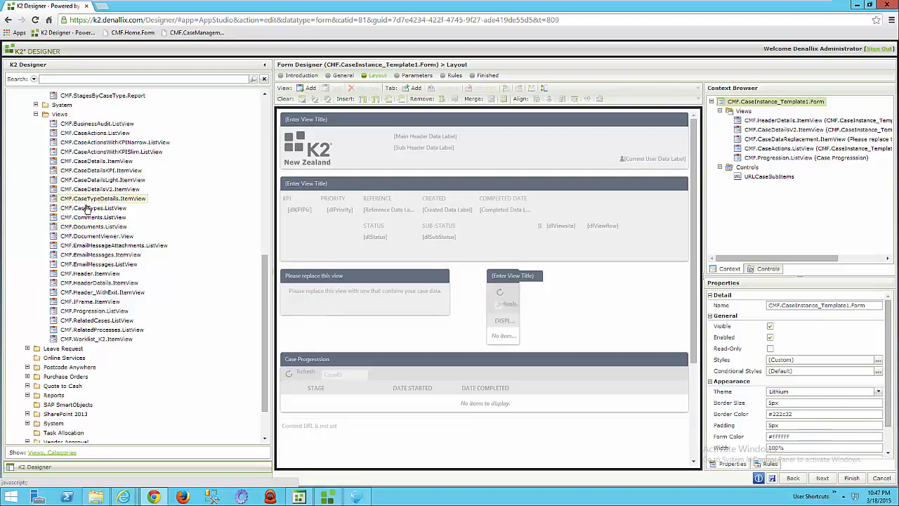
pyautogui.moveTo(94, 232); pyautogui.dragTo(320, 404)
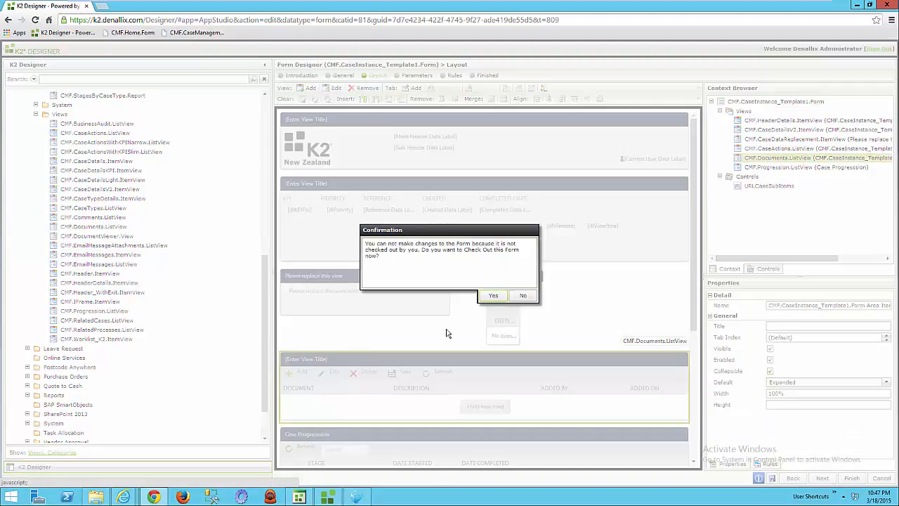
pyautogui.click(494, 296)
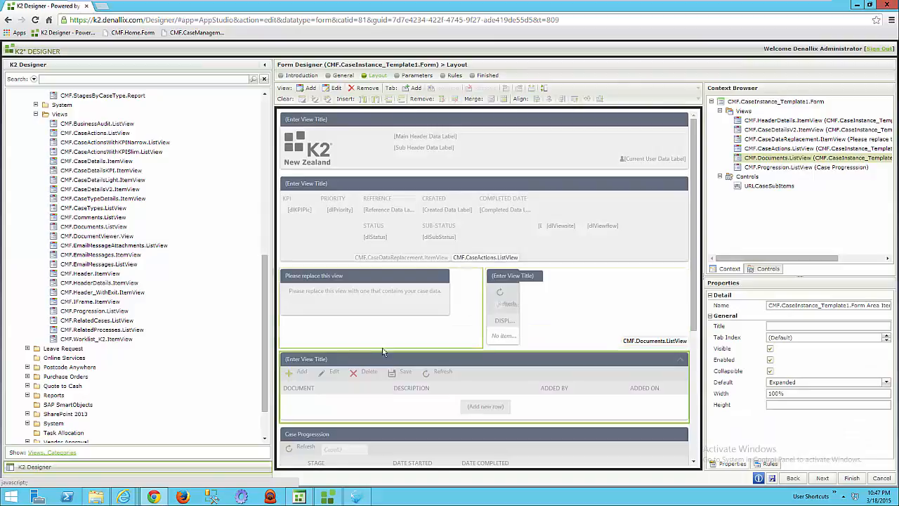
# Title the added view "Documents", make it non-collapsible, then save and finish the form.
pyautogui.click(312, 357)
pyautogui.write('Documents')
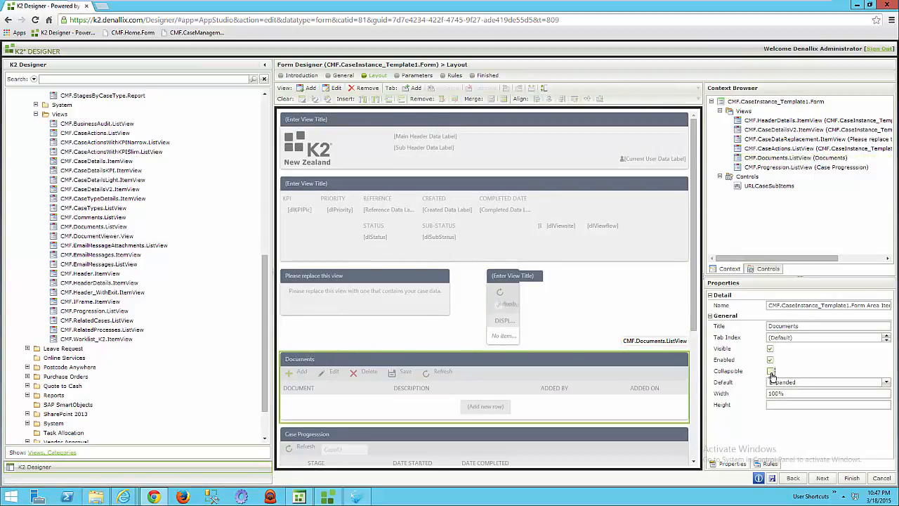
pyautogui.click(773, 478)
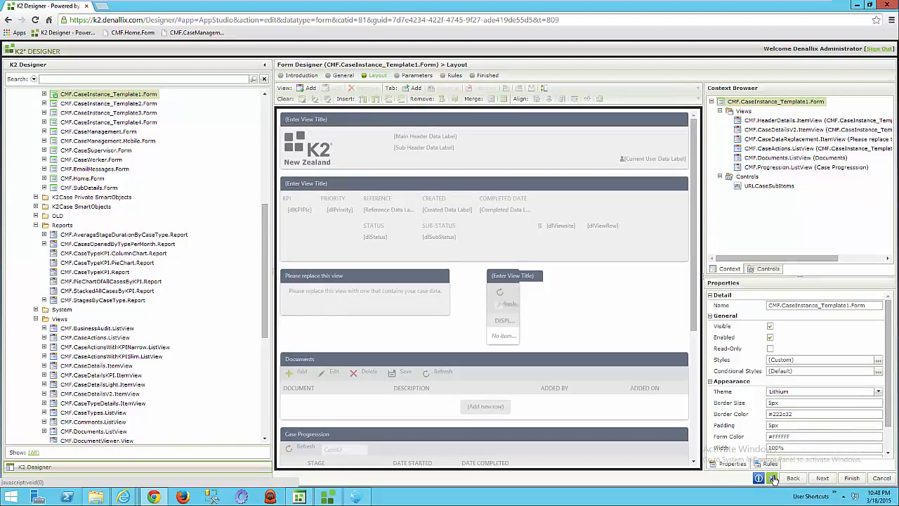
pyautogui.click(852, 477)
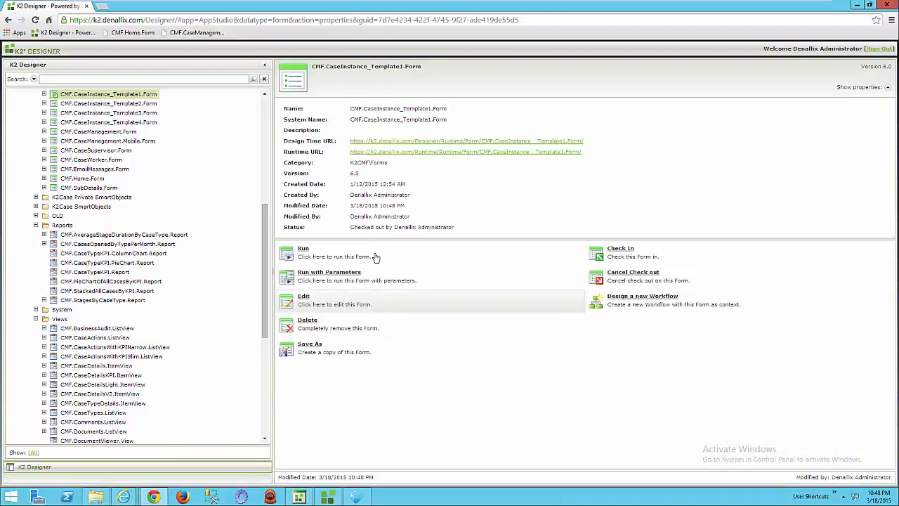
# Open the CMF.CaseManagement page in a new browser tab and examine the stacked chart of cases by type and KPI.
pyautogui.moveTo(265, 246); pyautogui.dragTo(249, 227)
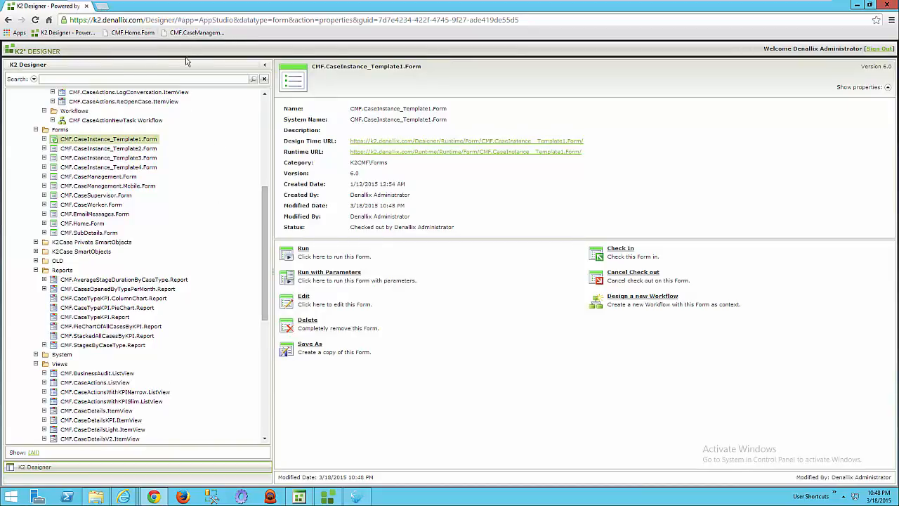
pyautogui.click(102, 6)
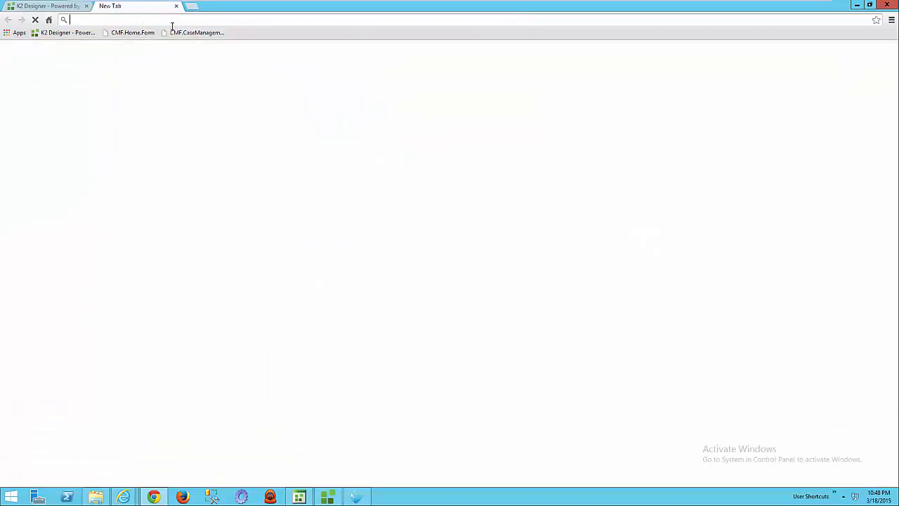
pyautogui.click(198, 33)
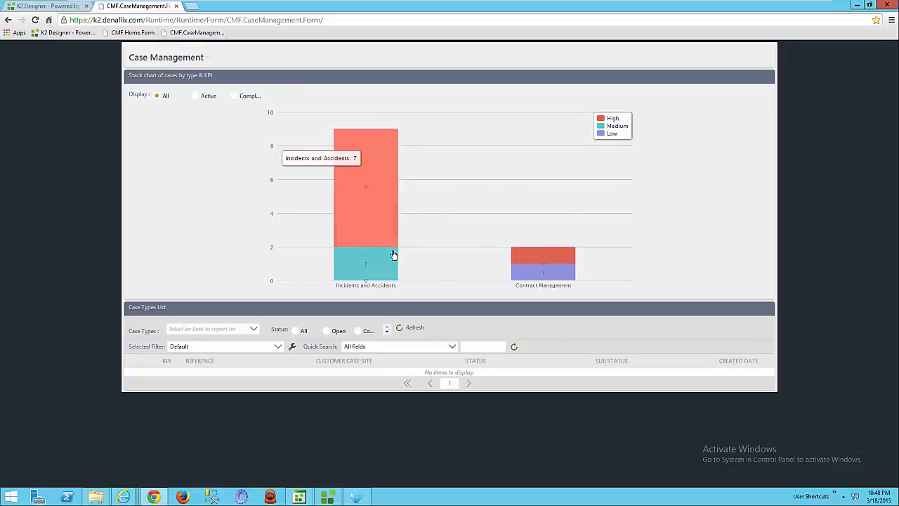
pyautogui.moveTo(376, 191)
pyautogui.moveTo(380, 267)
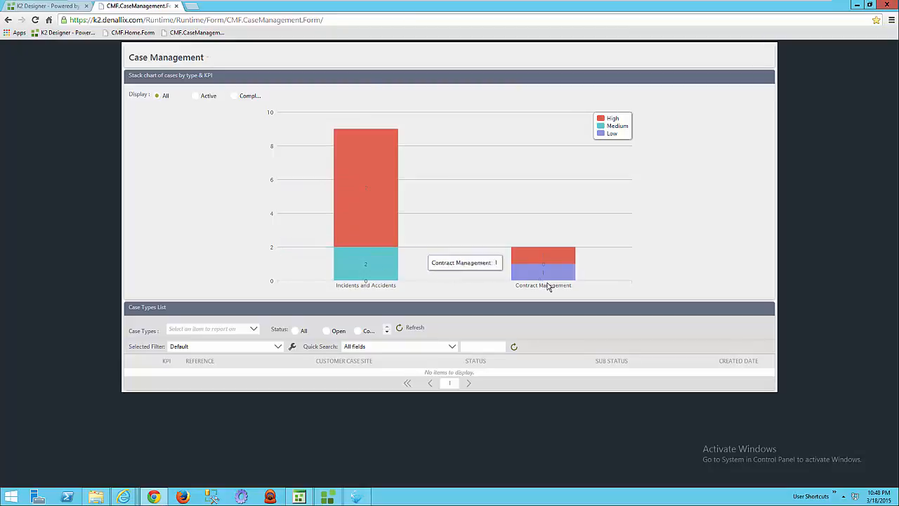
pyautogui.moveTo(545, 261)
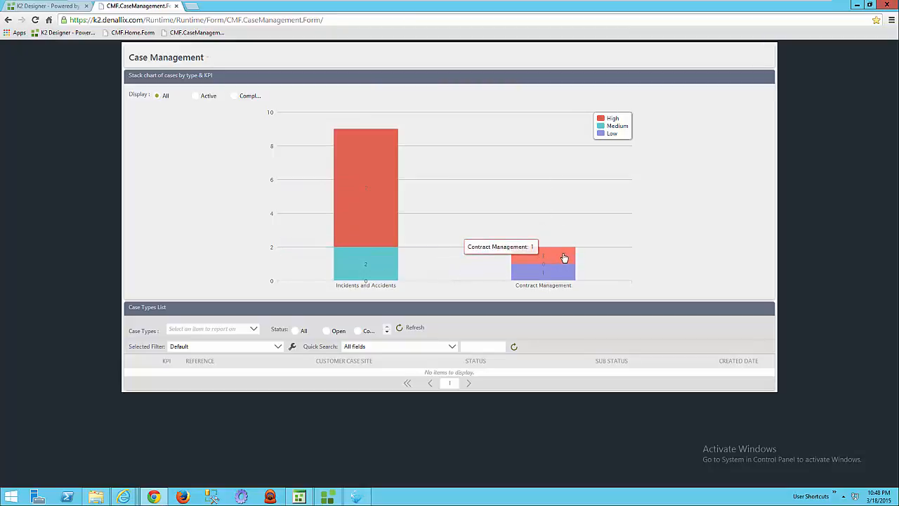
# Drill into the high-KPI Contract Management cases and open the Customer Contract case to view its Documents section.
pyautogui.click(564, 258)
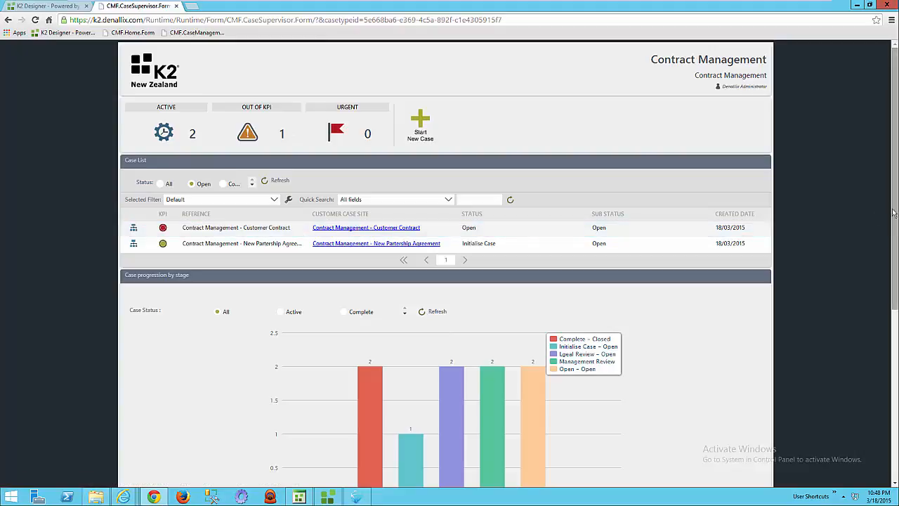
pyautogui.click(412, 228)
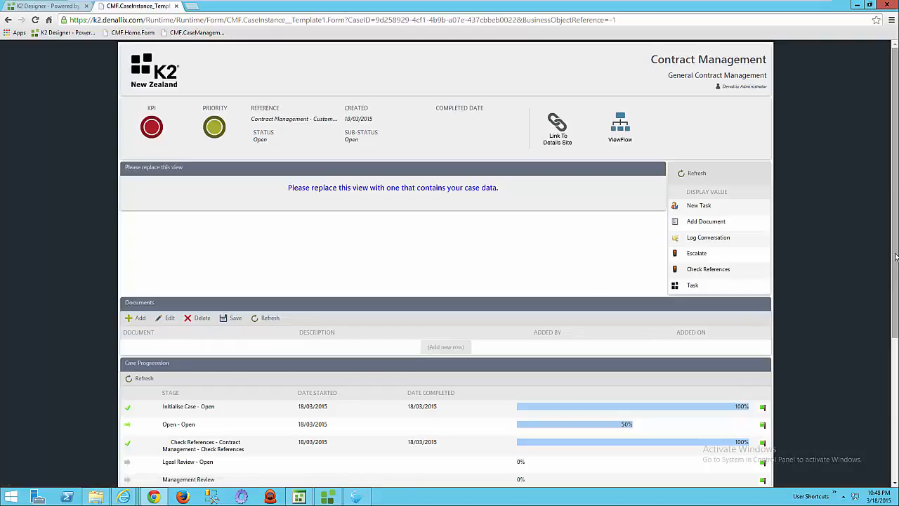
pyautogui.scroll(-1, 894, 272)
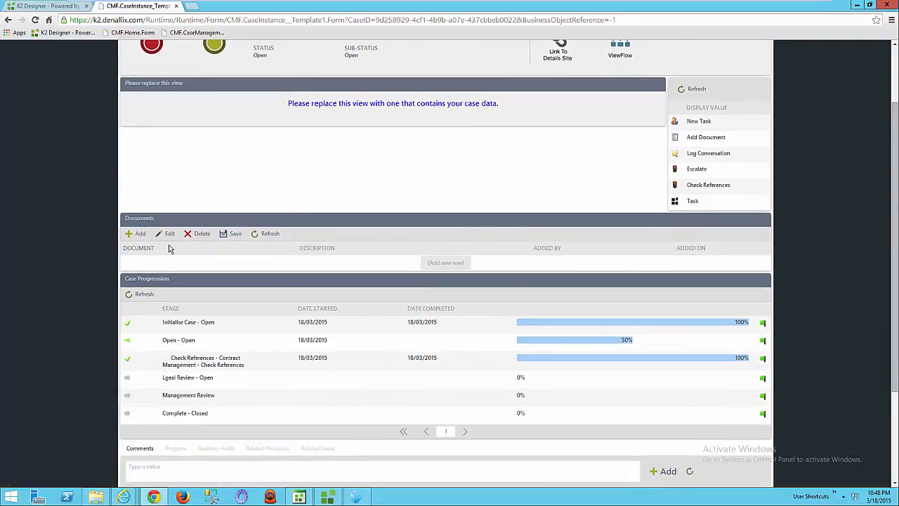
# Add a new row to the case's Documents view, attach the Local Server.RDP file from the Desktop and save it.
pyautogui.click(137, 236)
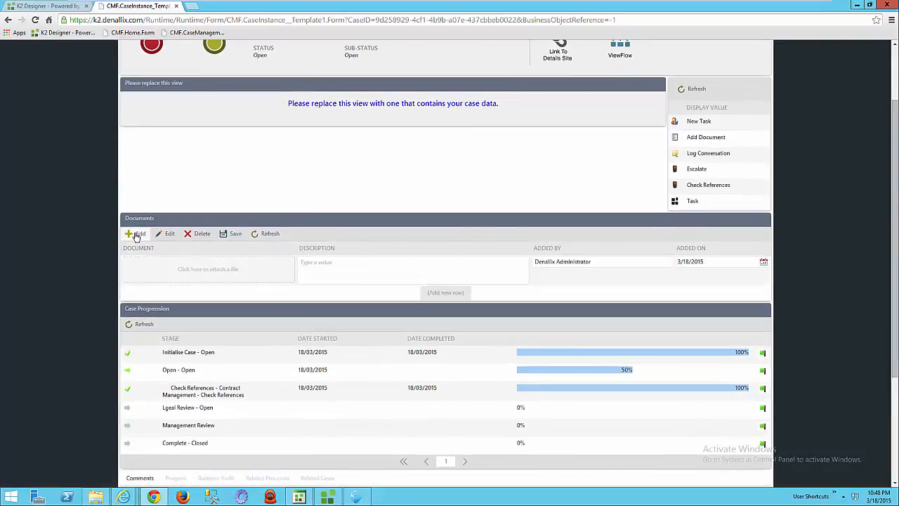
pyautogui.click(226, 272)
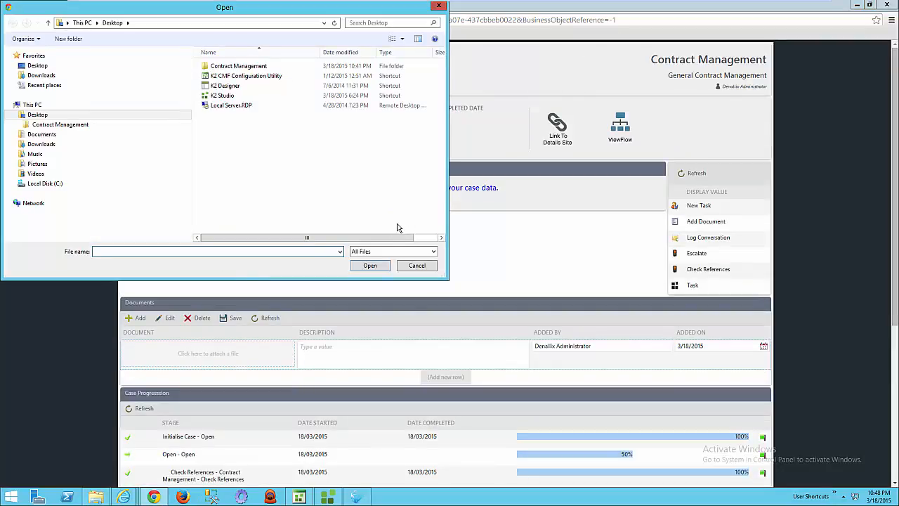
pyautogui.click(417, 265)
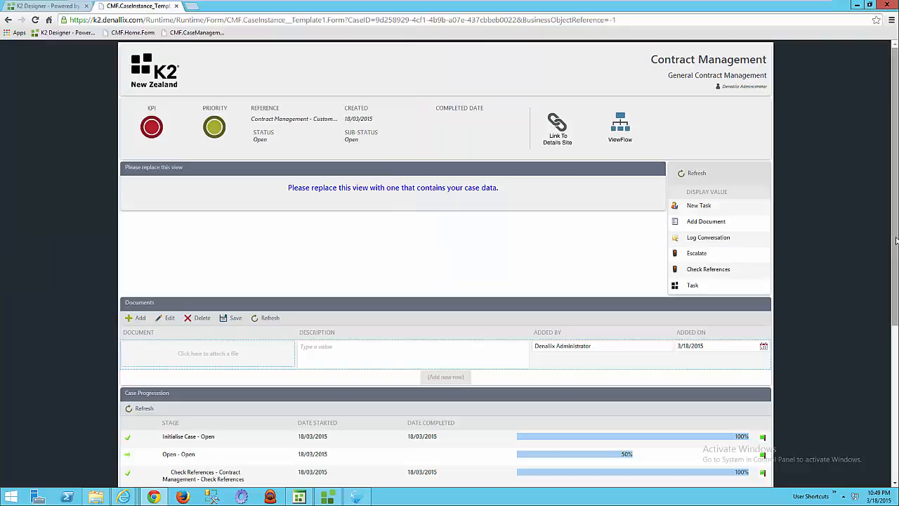
pyautogui.moveTo(896, 241); pyautogui.dragTo(896, 307)
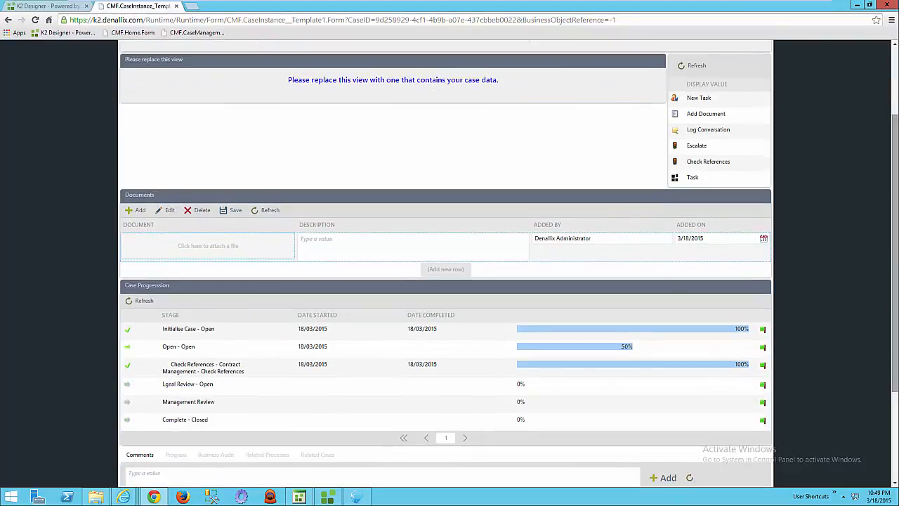
pyautogui.click(247, 254)
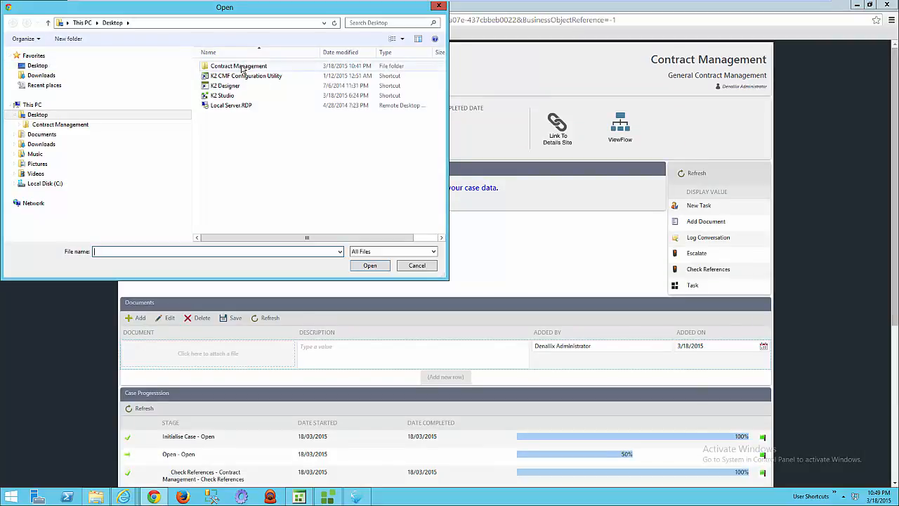
pyautogui.doubleClick(232, 105)
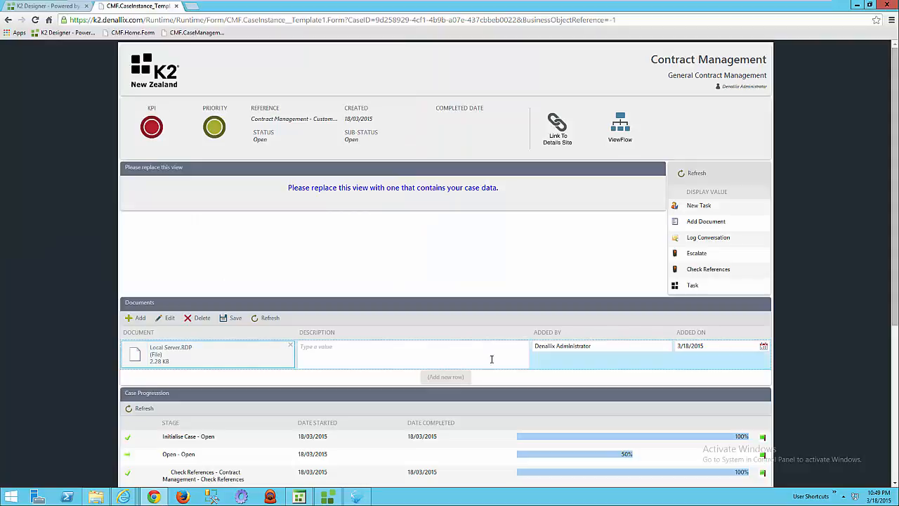
pyautogui.click(231, 322)
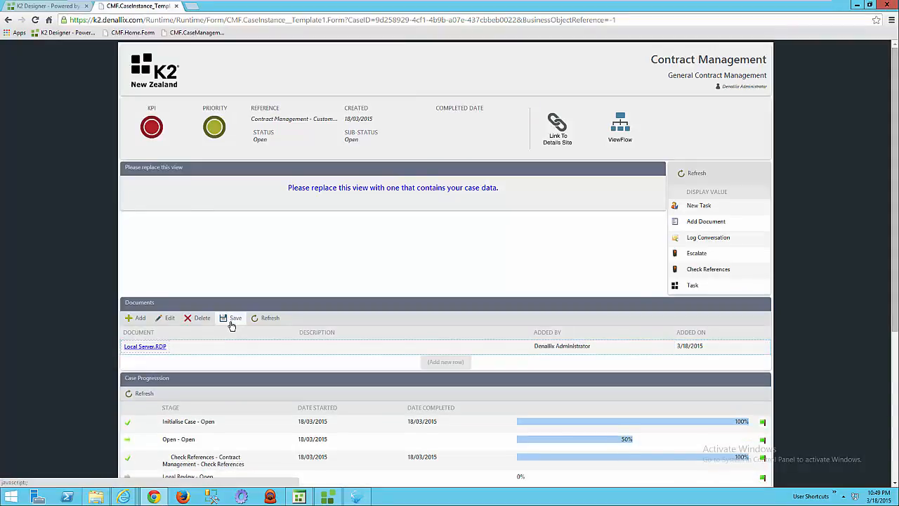
# Reload the case form and check the Documents, Case Progression and Comments sections.
pyautogui.click(652, 20)
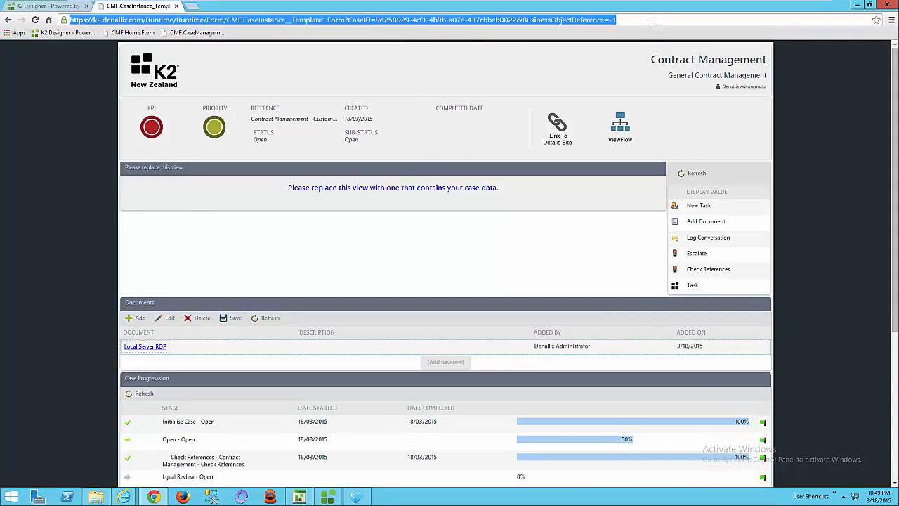
pyautogui.press('Return')
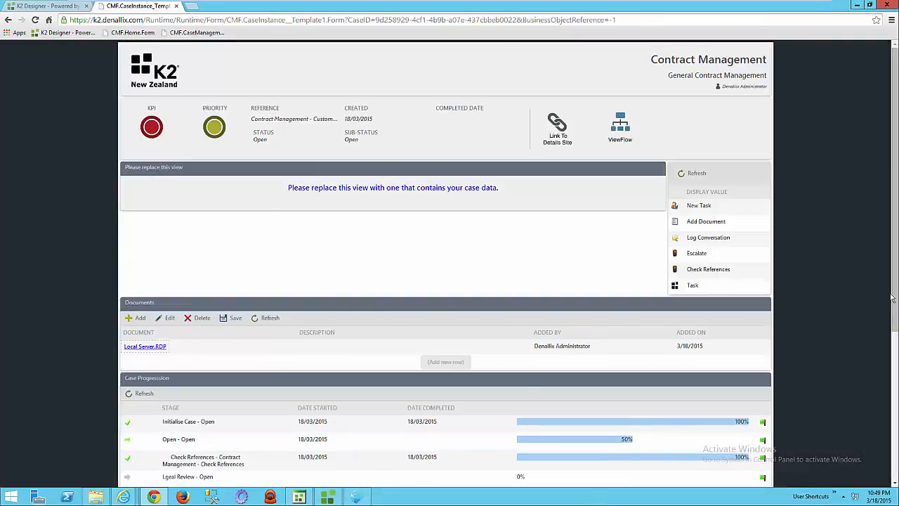
pyautogui.scroll(-3, 894, 305)
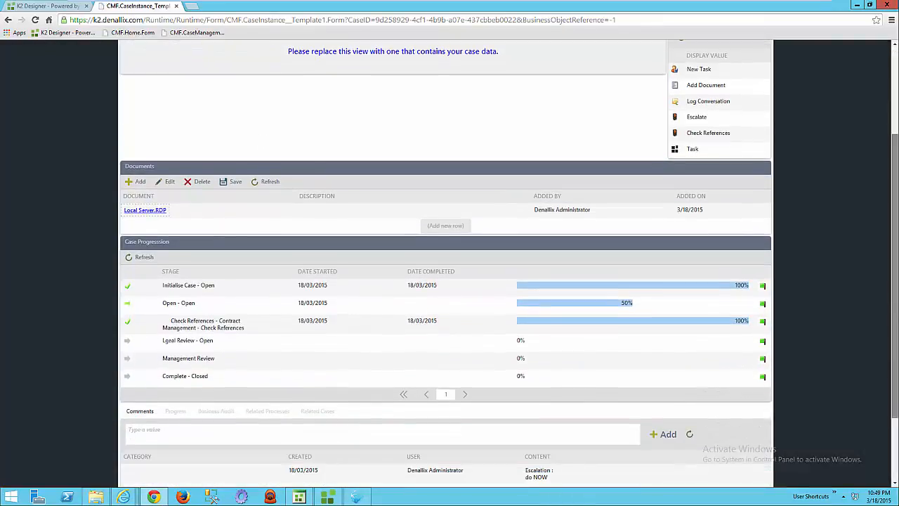
pyautogui.scroll(-1, 896, 474)
pyautogui.scroll(4, 895, 425)
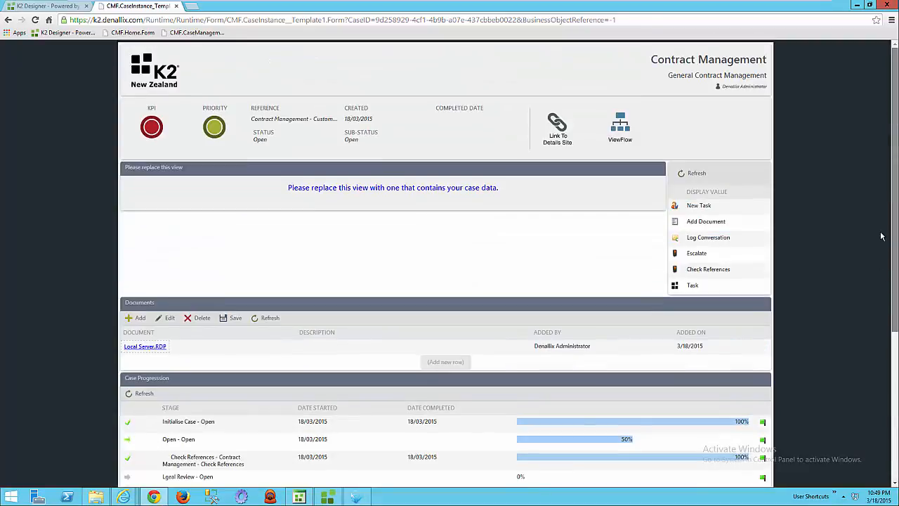
# Select CMF.CaseManagement.Form in the K2 Designer Forms folder and open its runtime version.
pyautogui.click(49, 6)
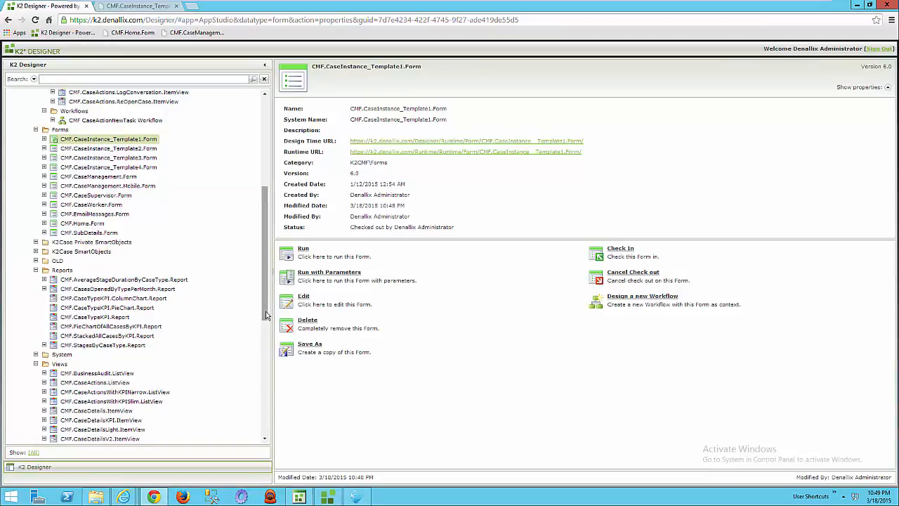
pyautogui.moveTo(265, 315); pyautogui.dragTo(251, 276)
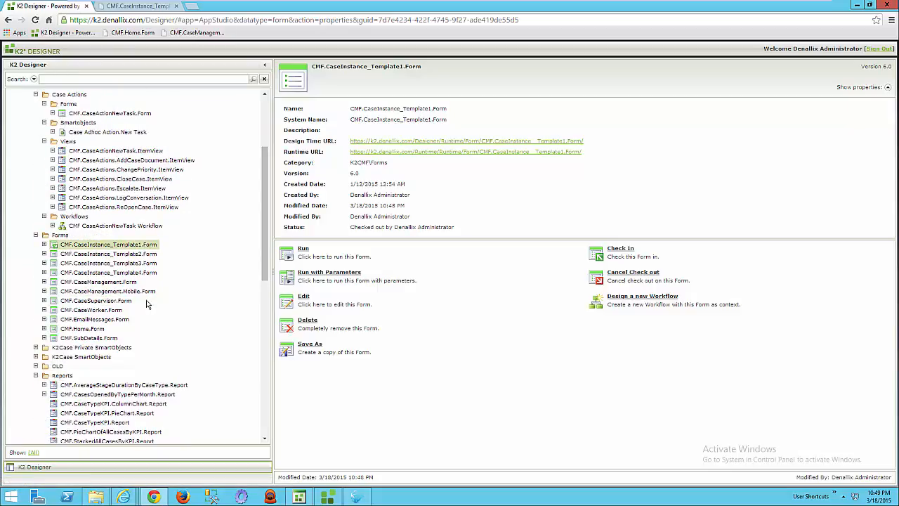
pyautogui.click(99, 282)
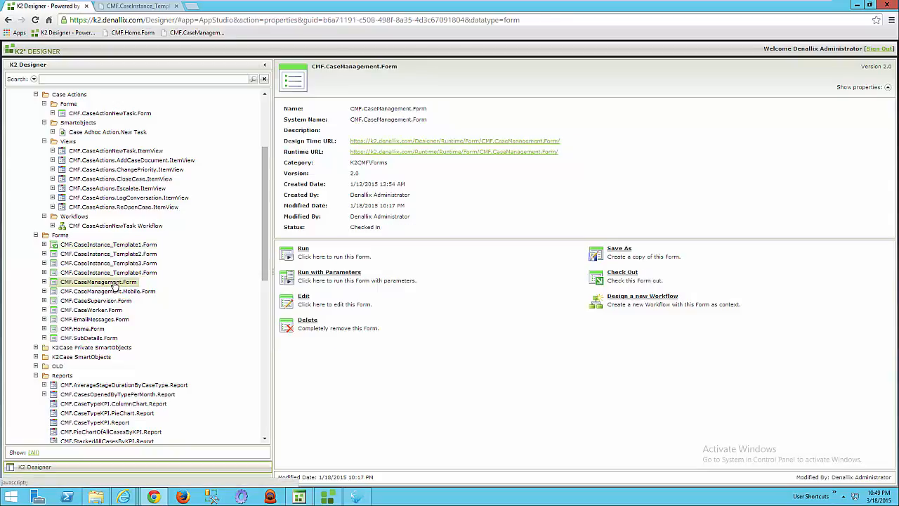
pyautogui.click(483, 151)
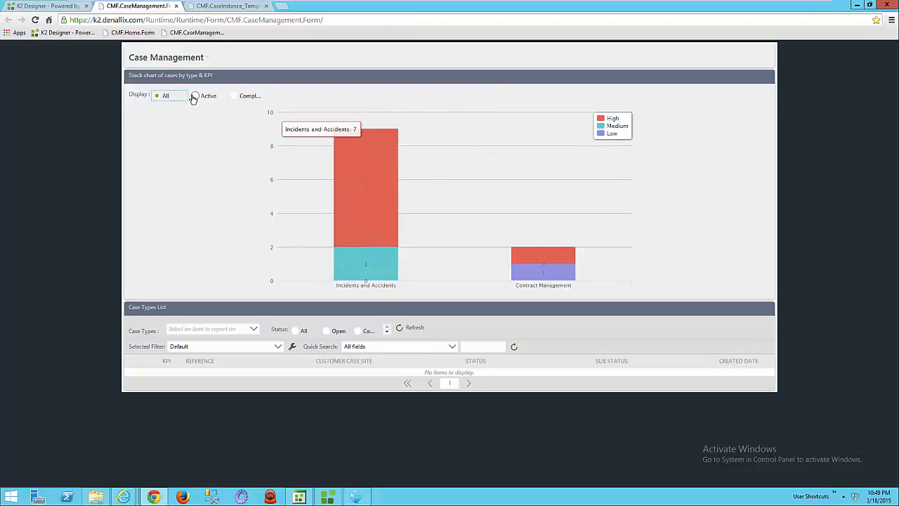
# Compare the stacked chart of cases for active and completed cases, ending with all cases displayed.
pyautogui.click(194, 97)
pyautogui.click(235, 98)
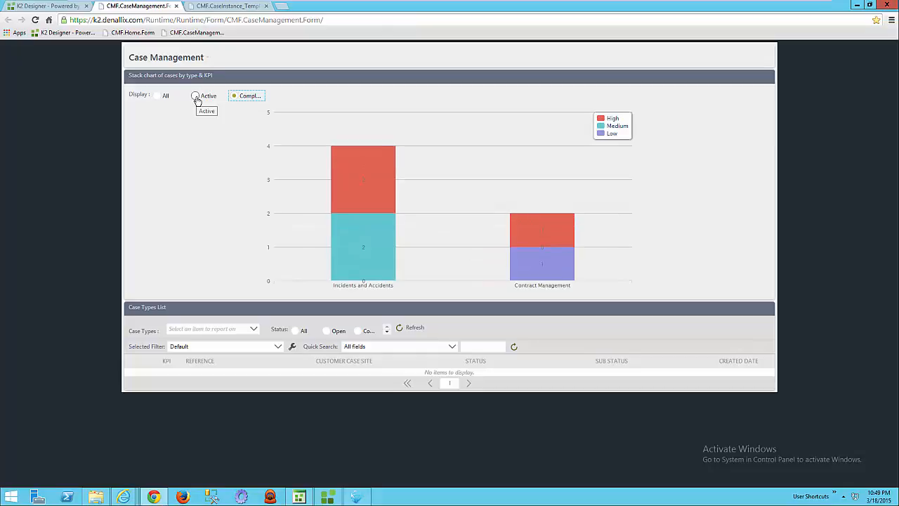
pyautogui.click(196, 98)
pyautogui.click(162, 99)
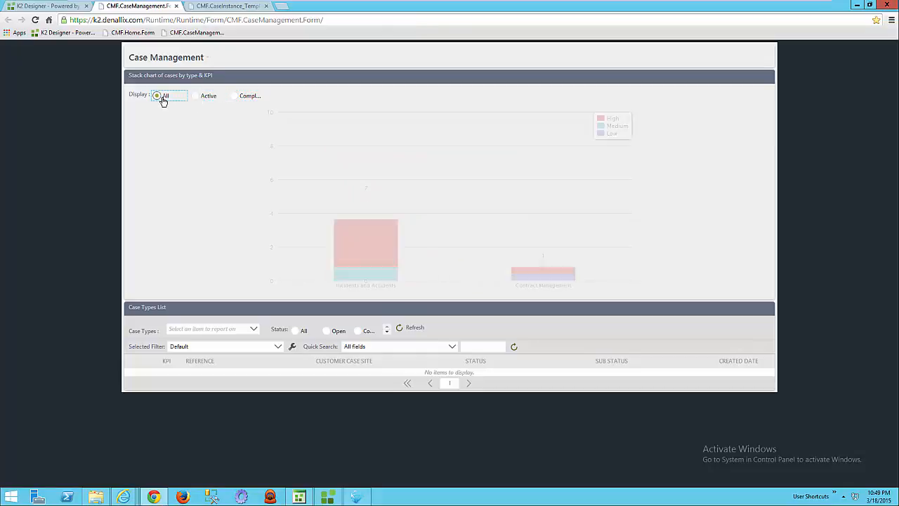
# List Contract Management cases of all statuses in the Case Types List, followed by the Incidents and Accidents cases.
pyautogui.click(253, 328)
pyautogui.click(219, 304)
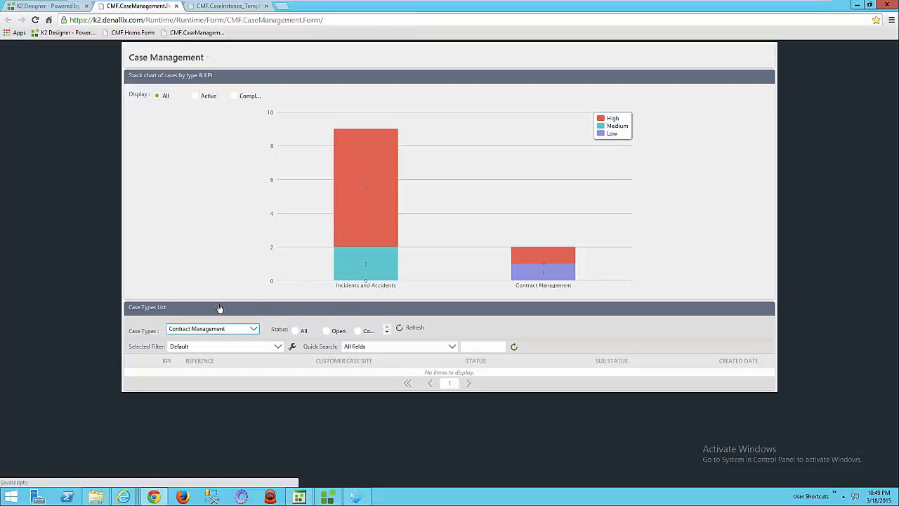
pyautogui.click(295, 331)
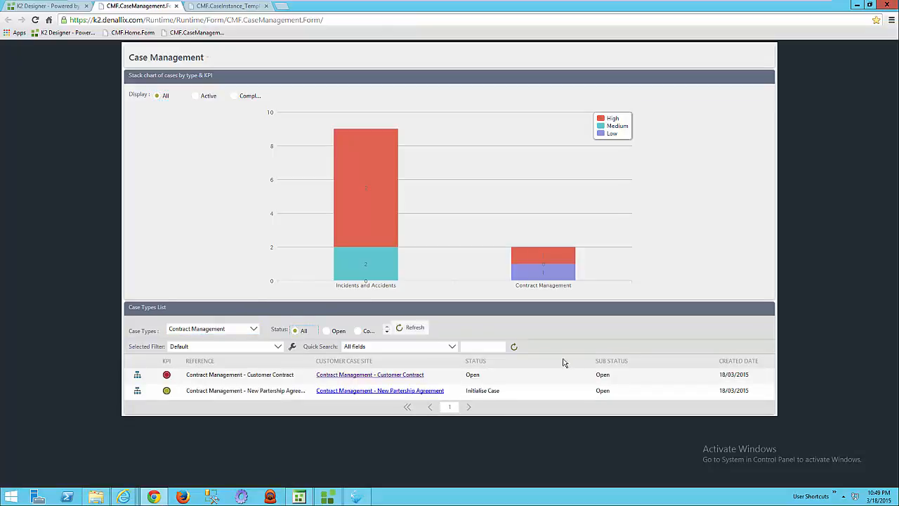
pyautogui.click(254, 330)
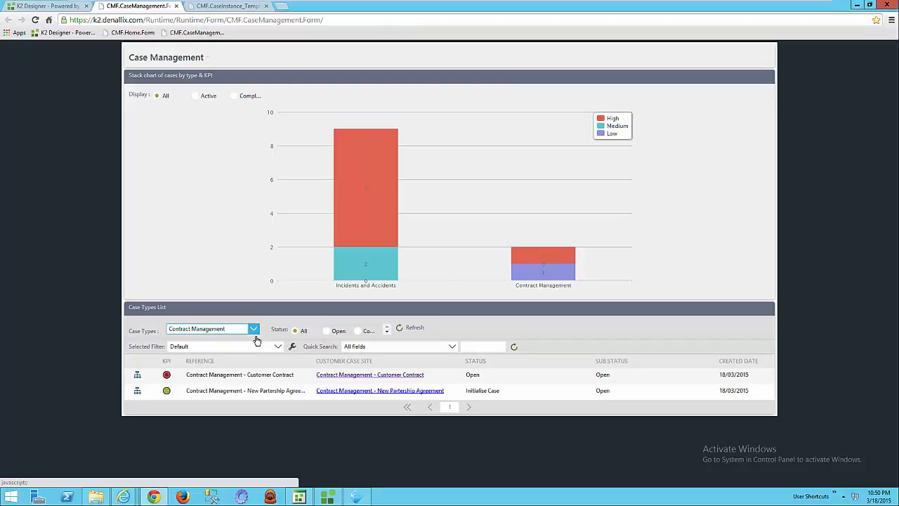
pyautogui.click(221, 316)
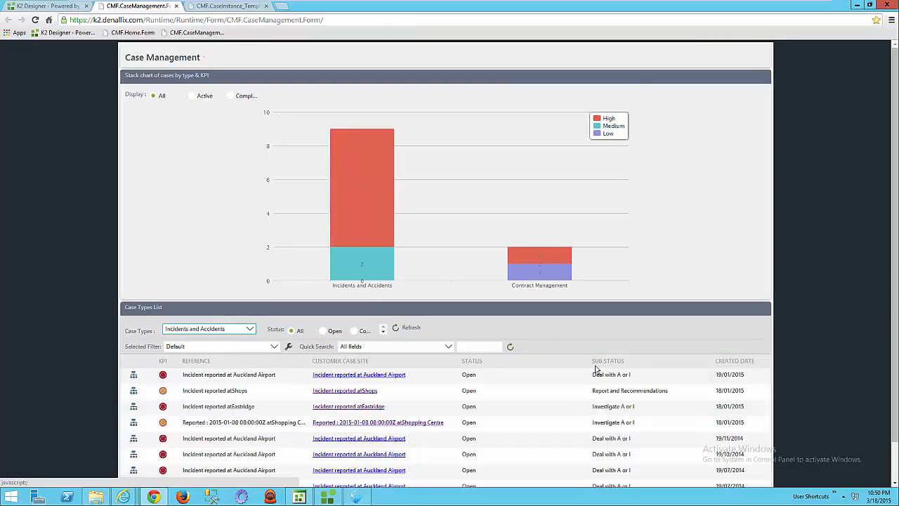
pyautogui.scroll(-2, 894, 303)
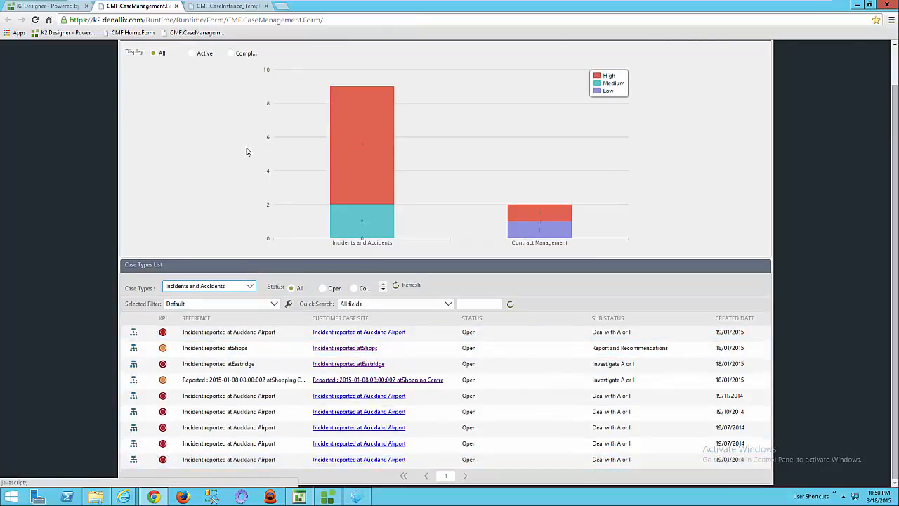
# Drill from the stacked chart into the Contract Management supervisor page and examine its case list and charts.
pyautogui.click(73, 8)
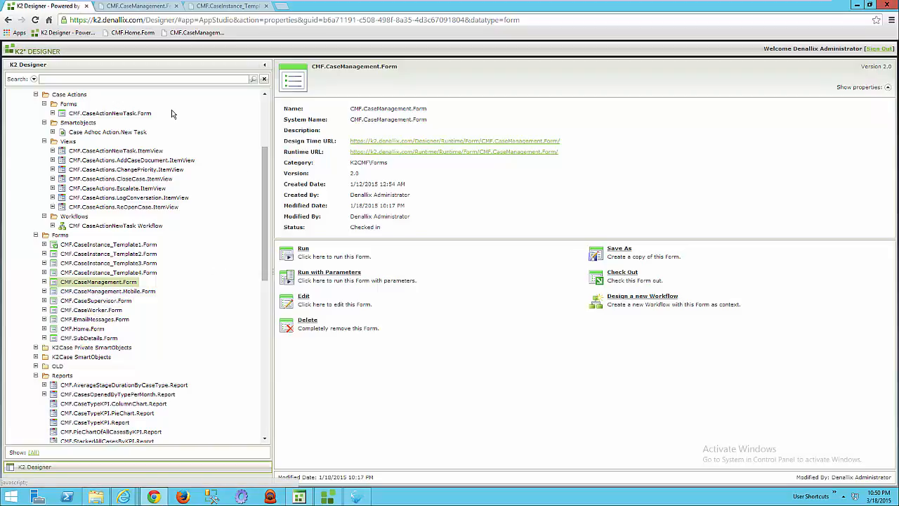
pyautogui.click(141, 6)
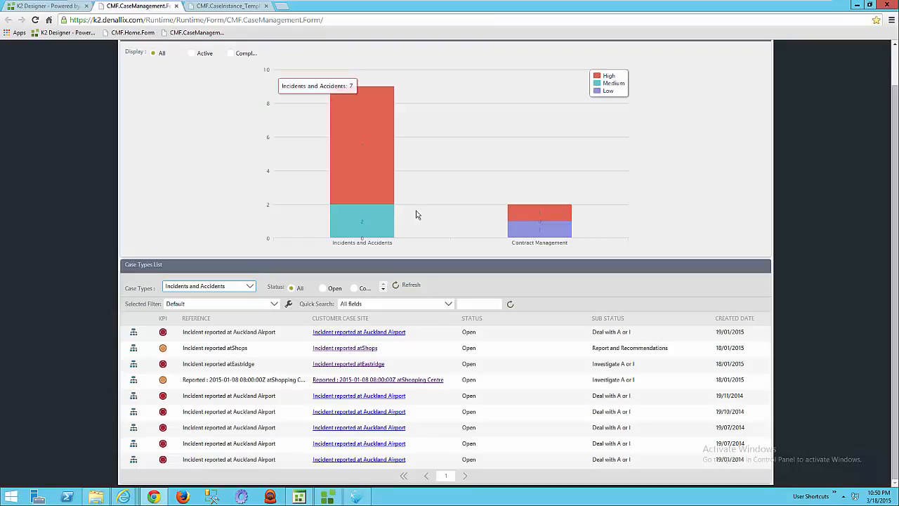
pyautogui.click(533, 229)
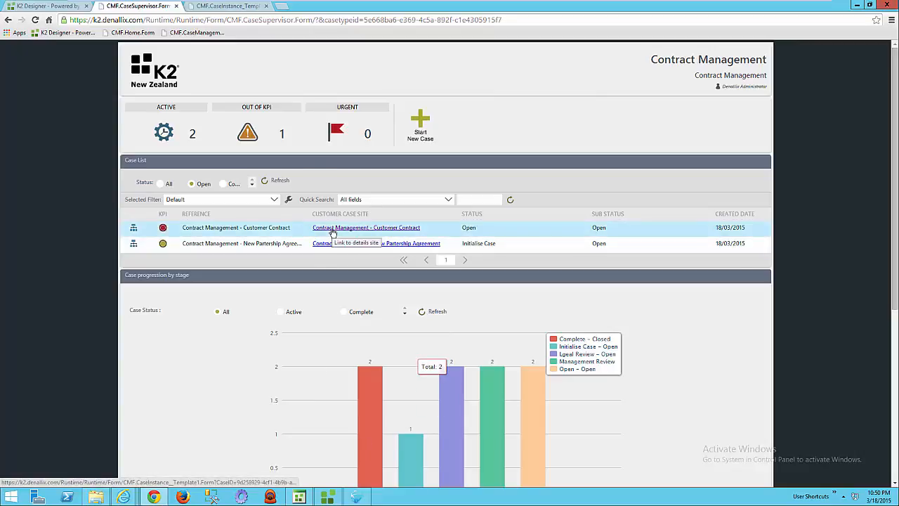
pyautogui.scroll(-3, 888, 308)
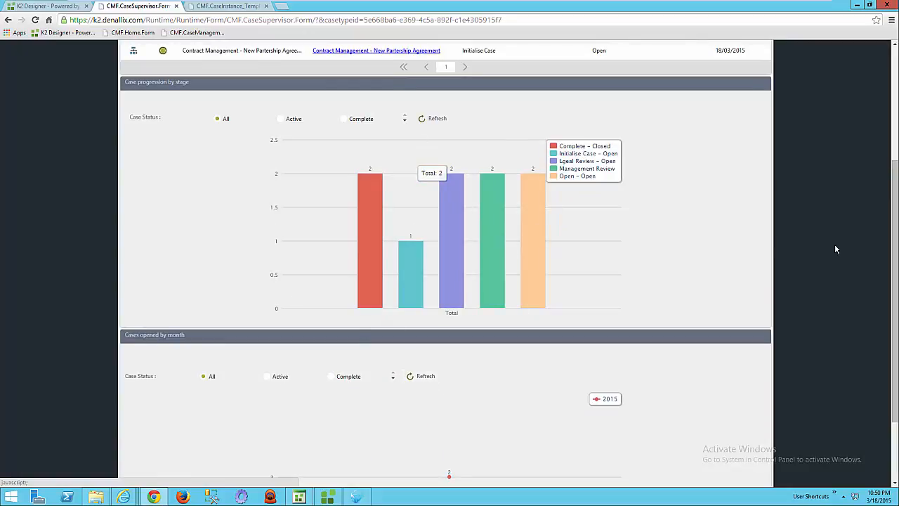
pyautogui.moveTo(896, 275); pyautogui.dragTo(893, 118)
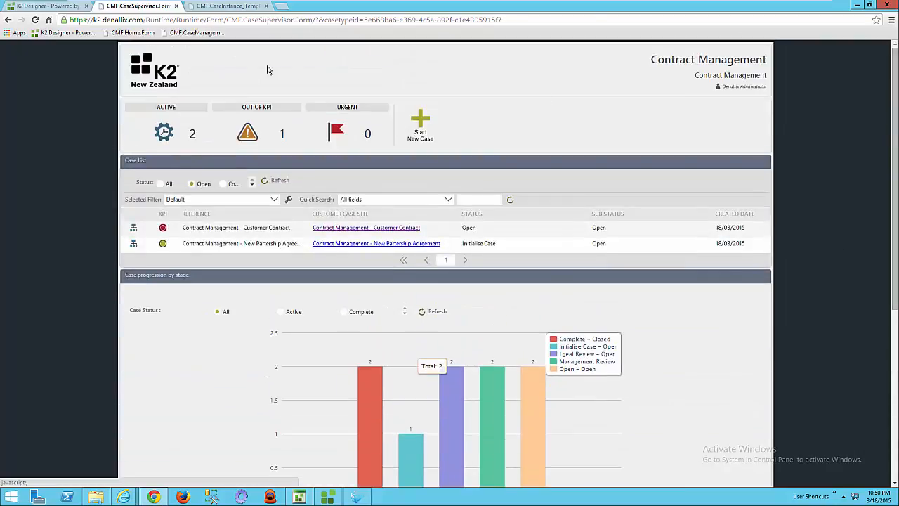
# Return to K2 Designer and examine the case actions, forms, reports and views in the K2CMF folder.
pyautogui.click(69, 7)
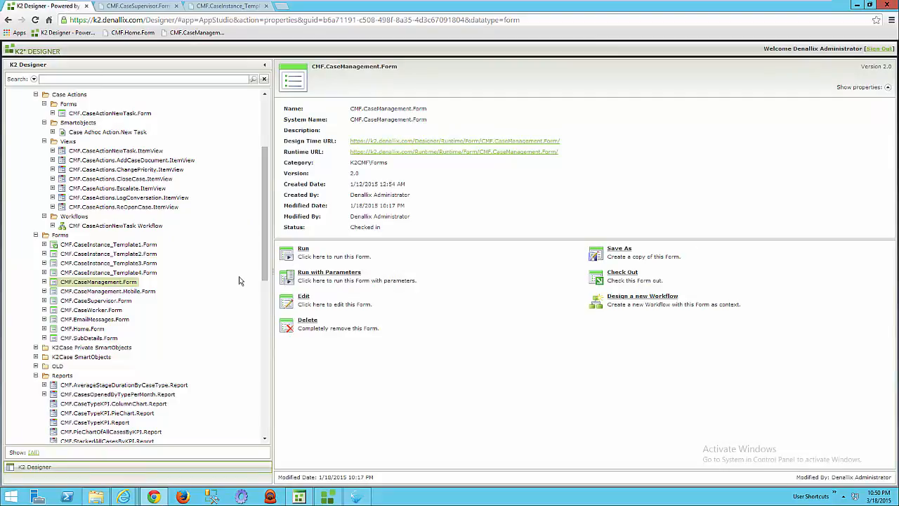
pyautogui.moveTo(265, 274); pyautogui.dragTo(267, 311)
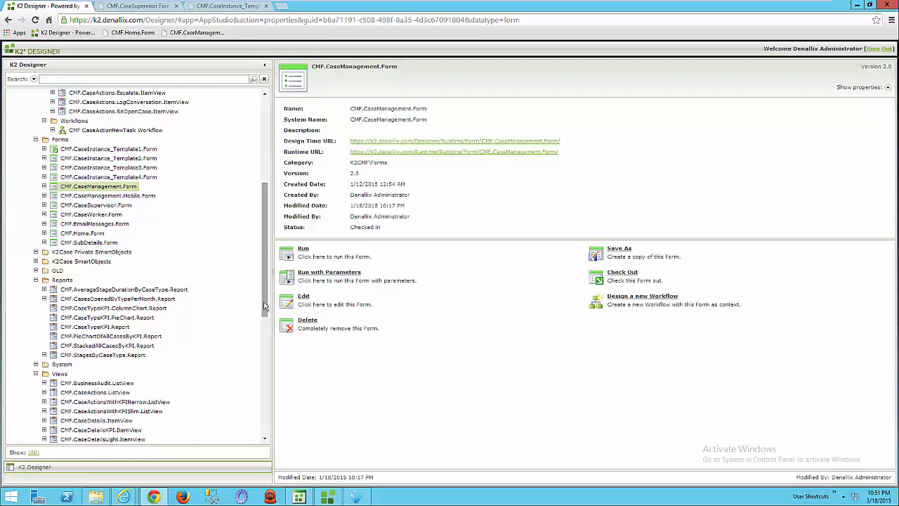
pyautogui.moveTo(265, 305); pyautogui.dragTo(258, 252)
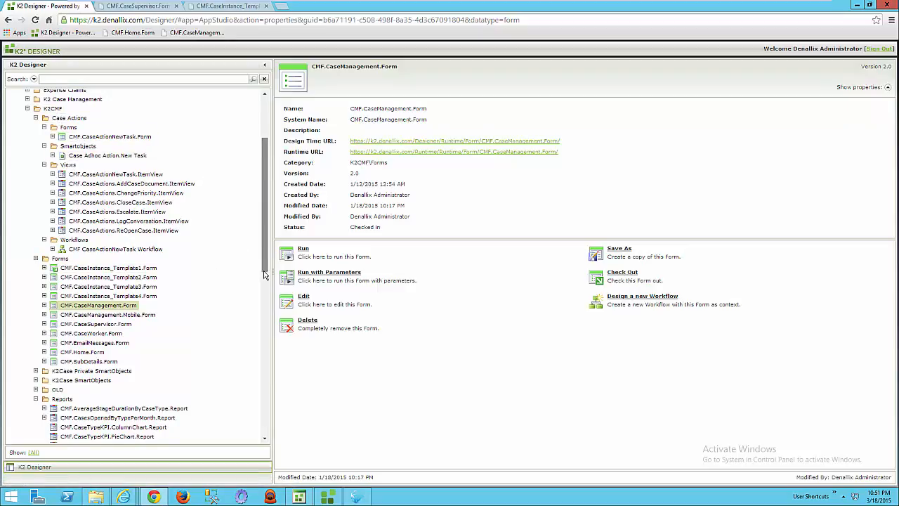
pyautogui.moveTo(265, 272); pyautogui.dragTo(267, 319)
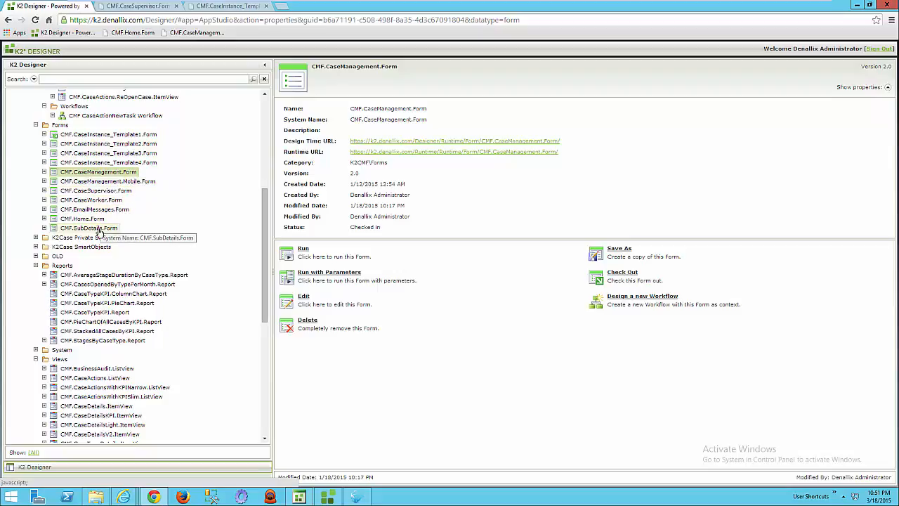
pyautogui.moveTo(267, 288); pyautogui.dragTo(266, 308)
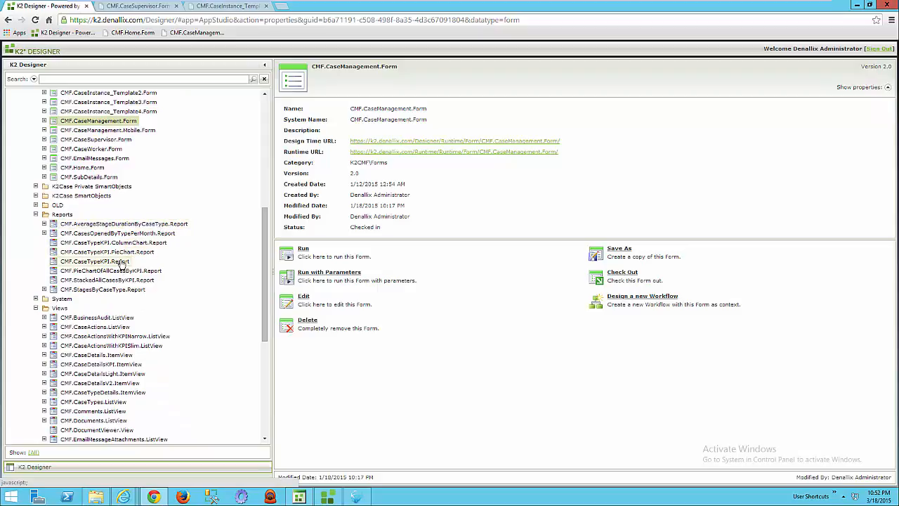
pyautogui.moveTo(266, 292); pyautogui.dragTo(267, 358)
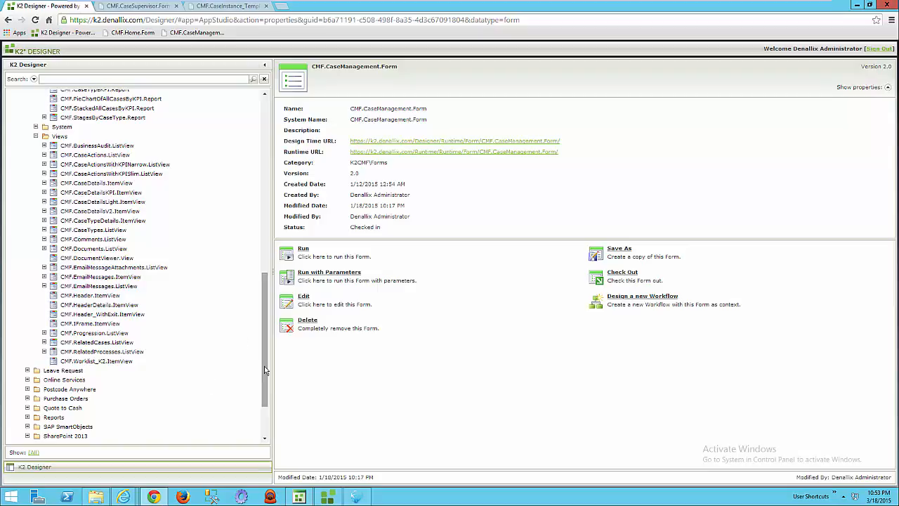
pyautogui.moveTo(265, 364); pyautogui.dragTo(258, 163)
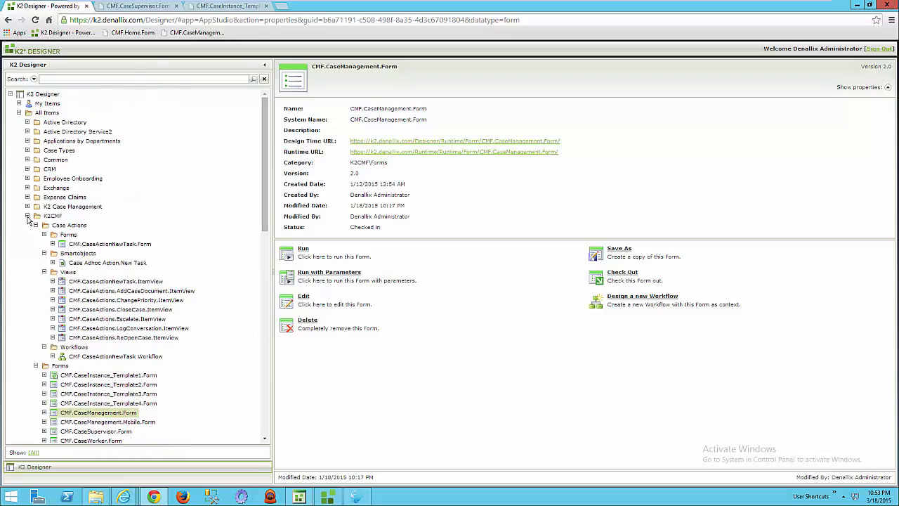